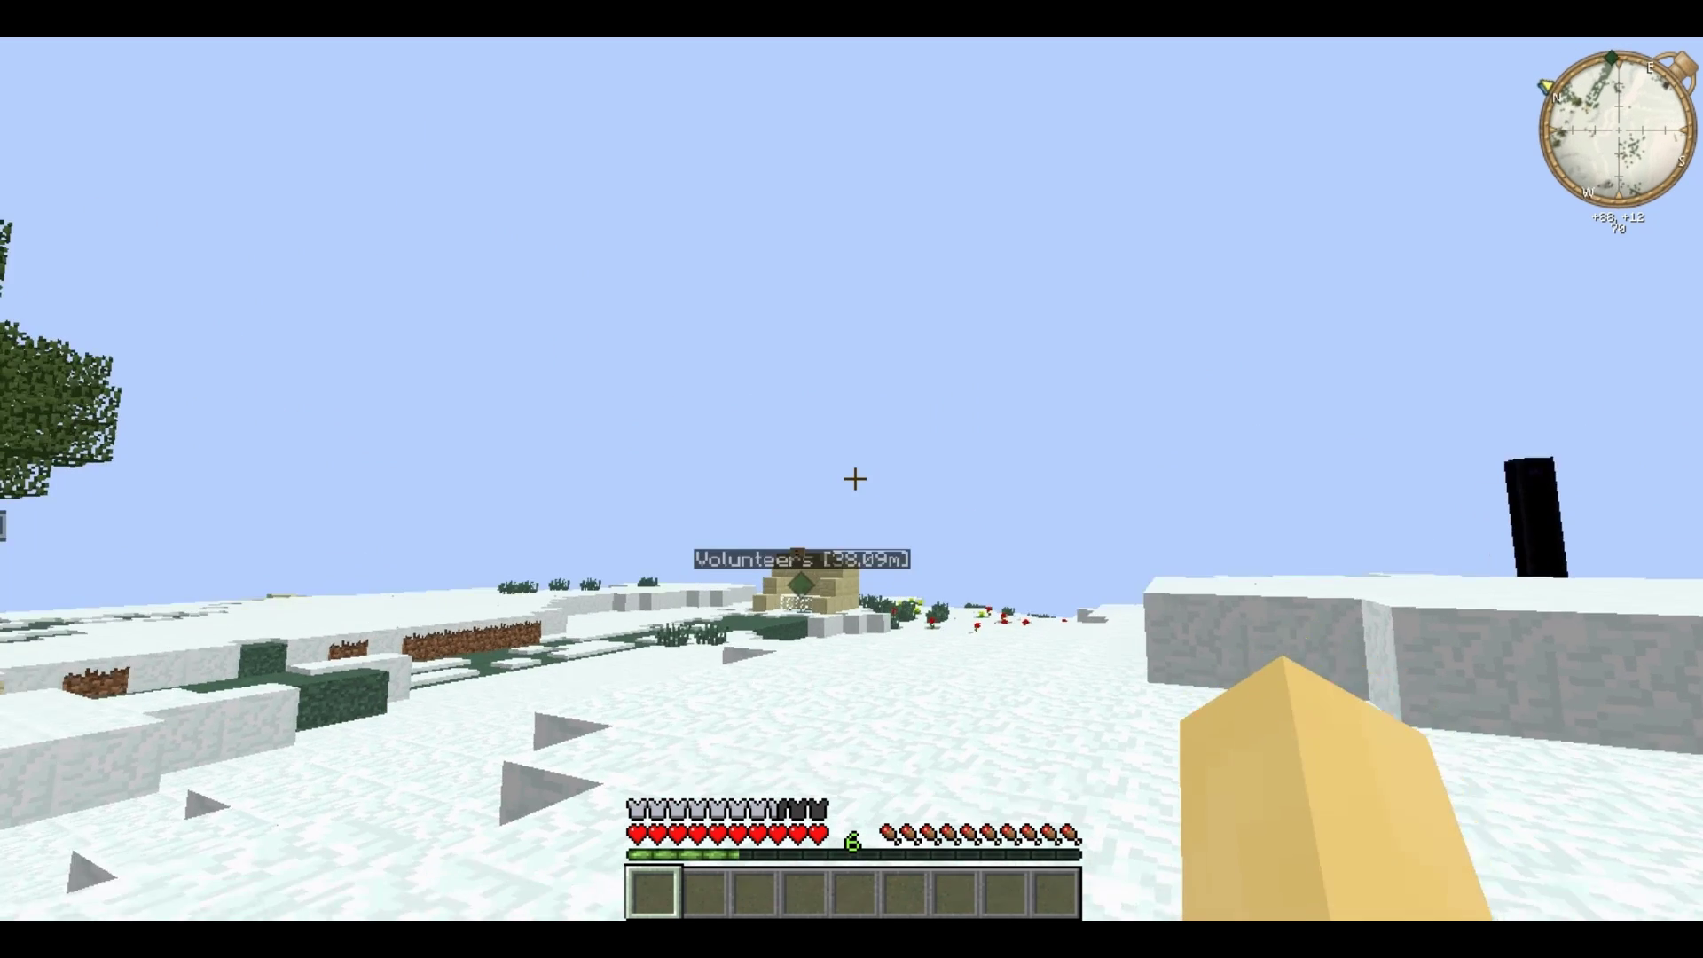
# Zoom in on the Volunteers house, Sand Pit and tree waypoints, then start a new waypoint here.
pyautogui.press('c')
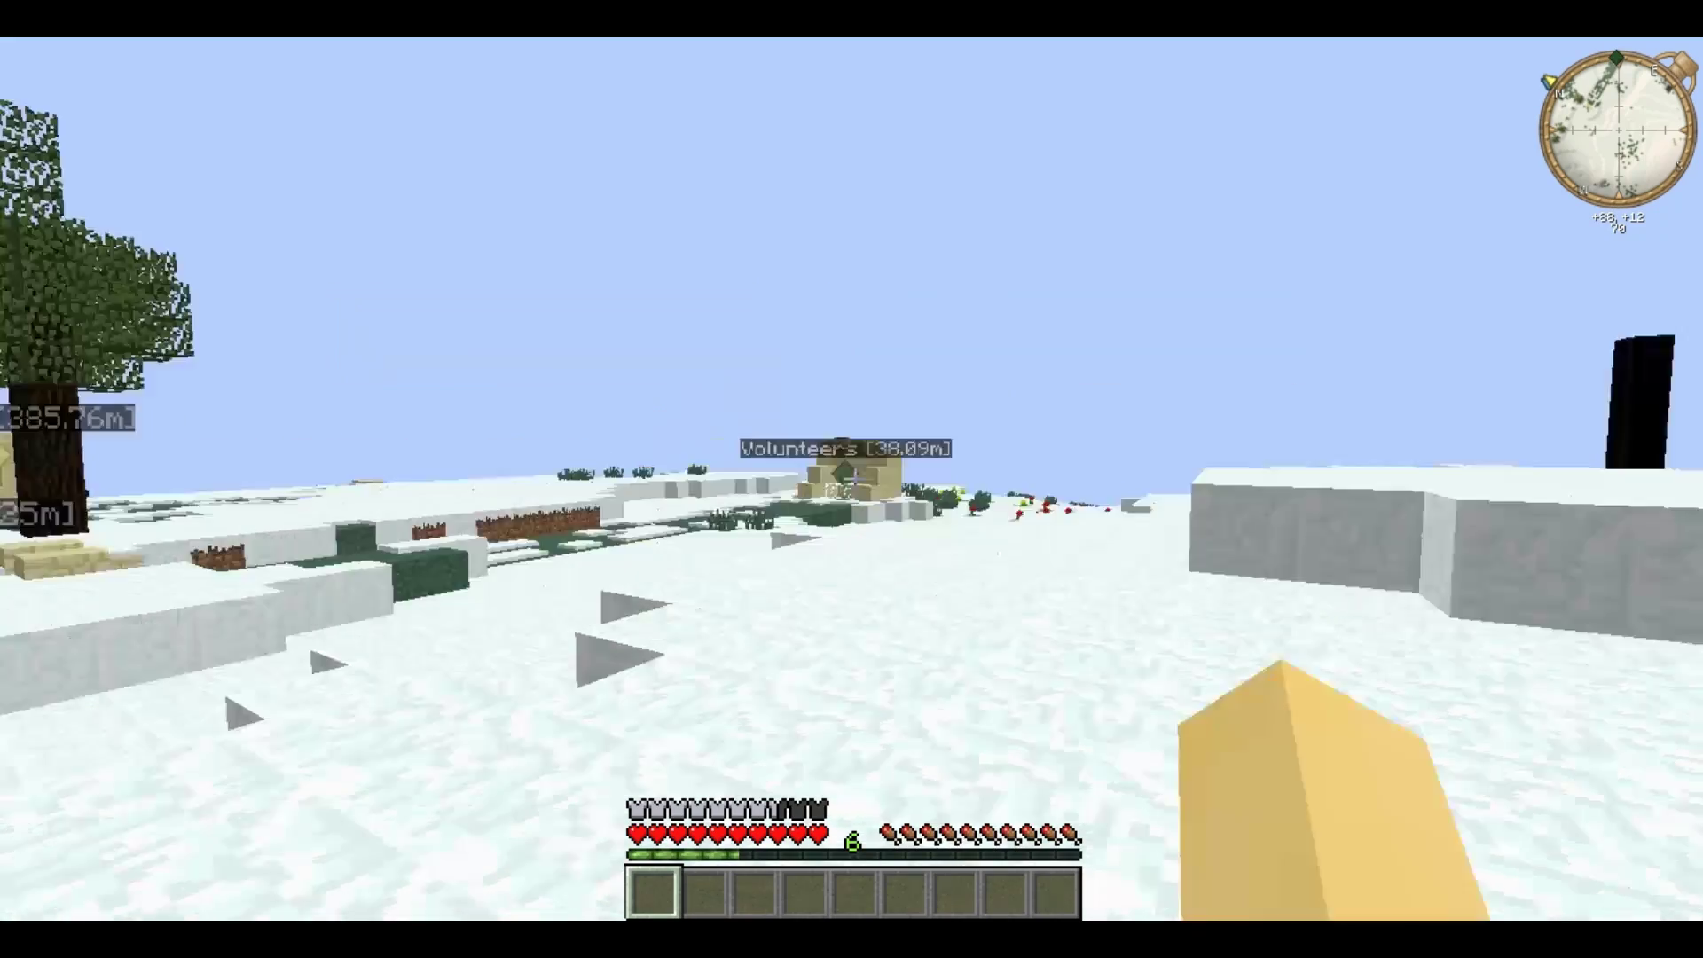
pyautogui.press('c')
pyautogui.press('c')
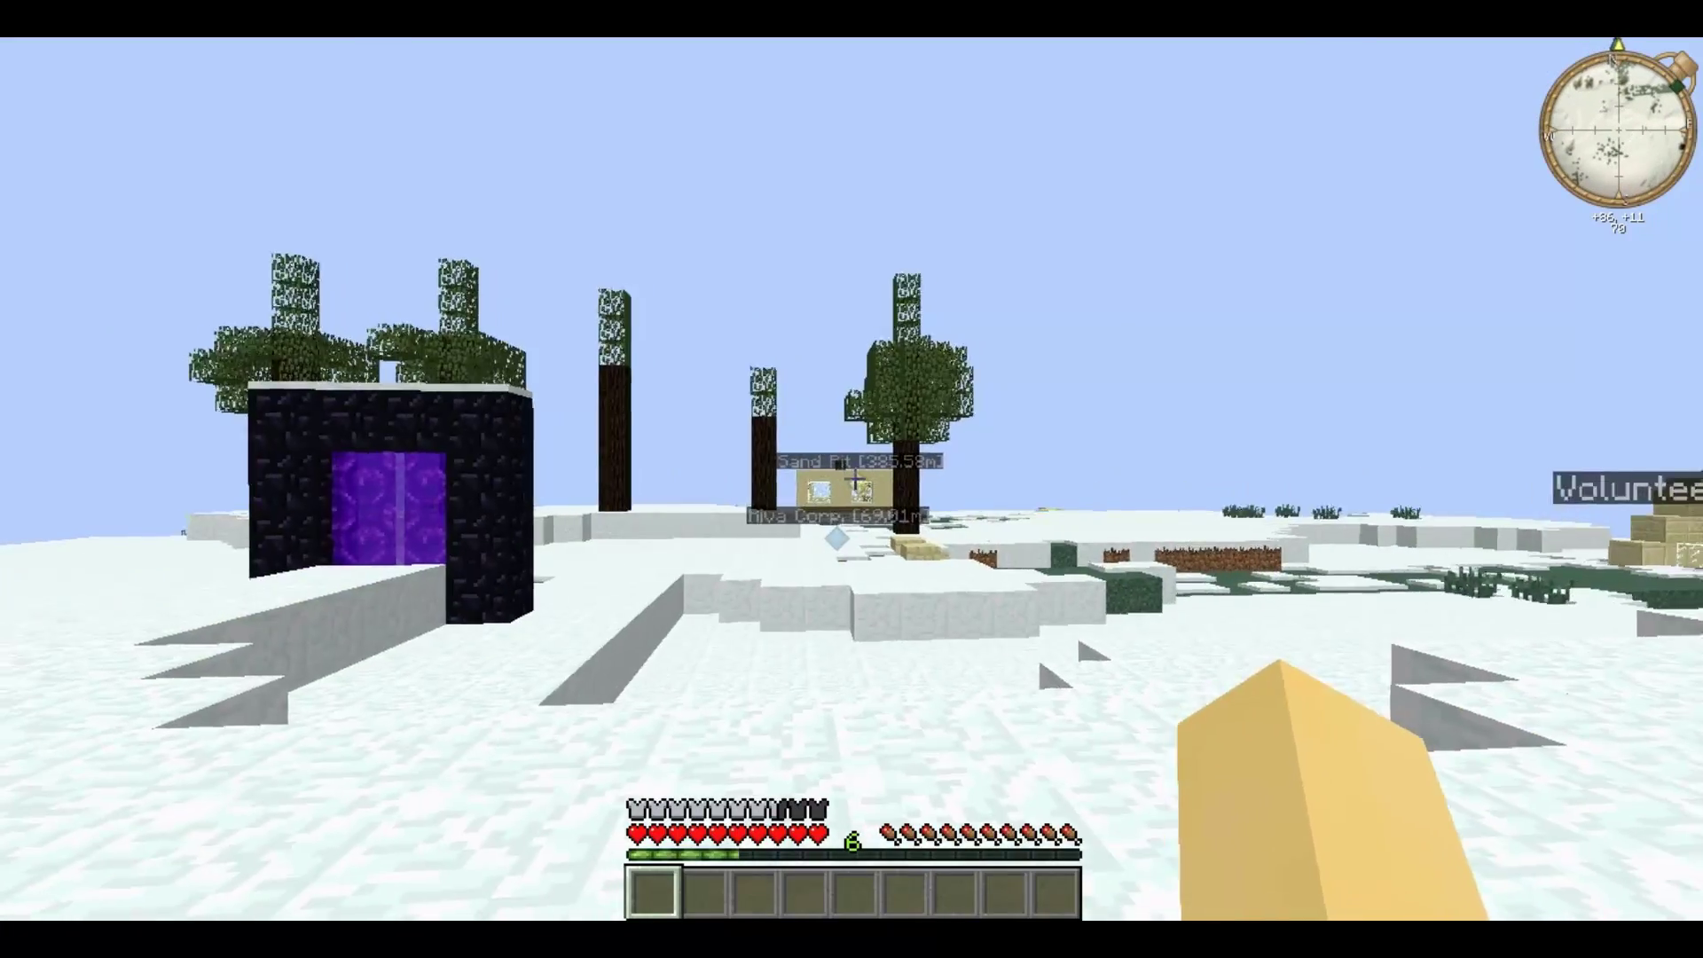
pyautogui.press('c')
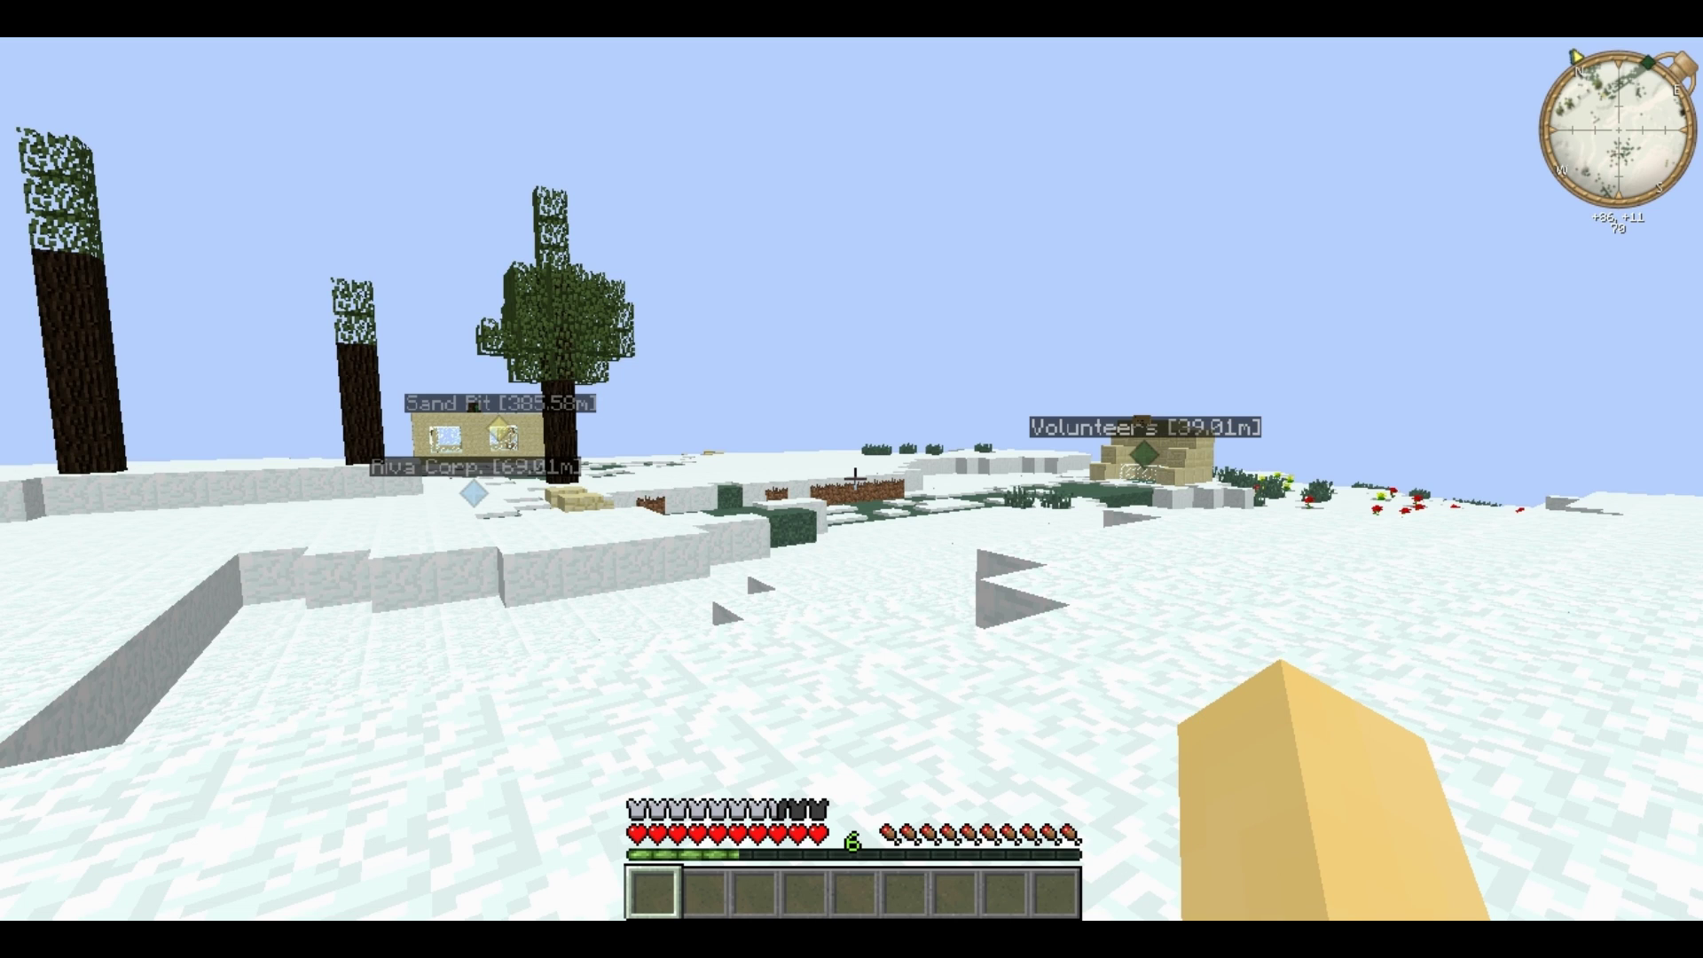
pyautogui.press('n')
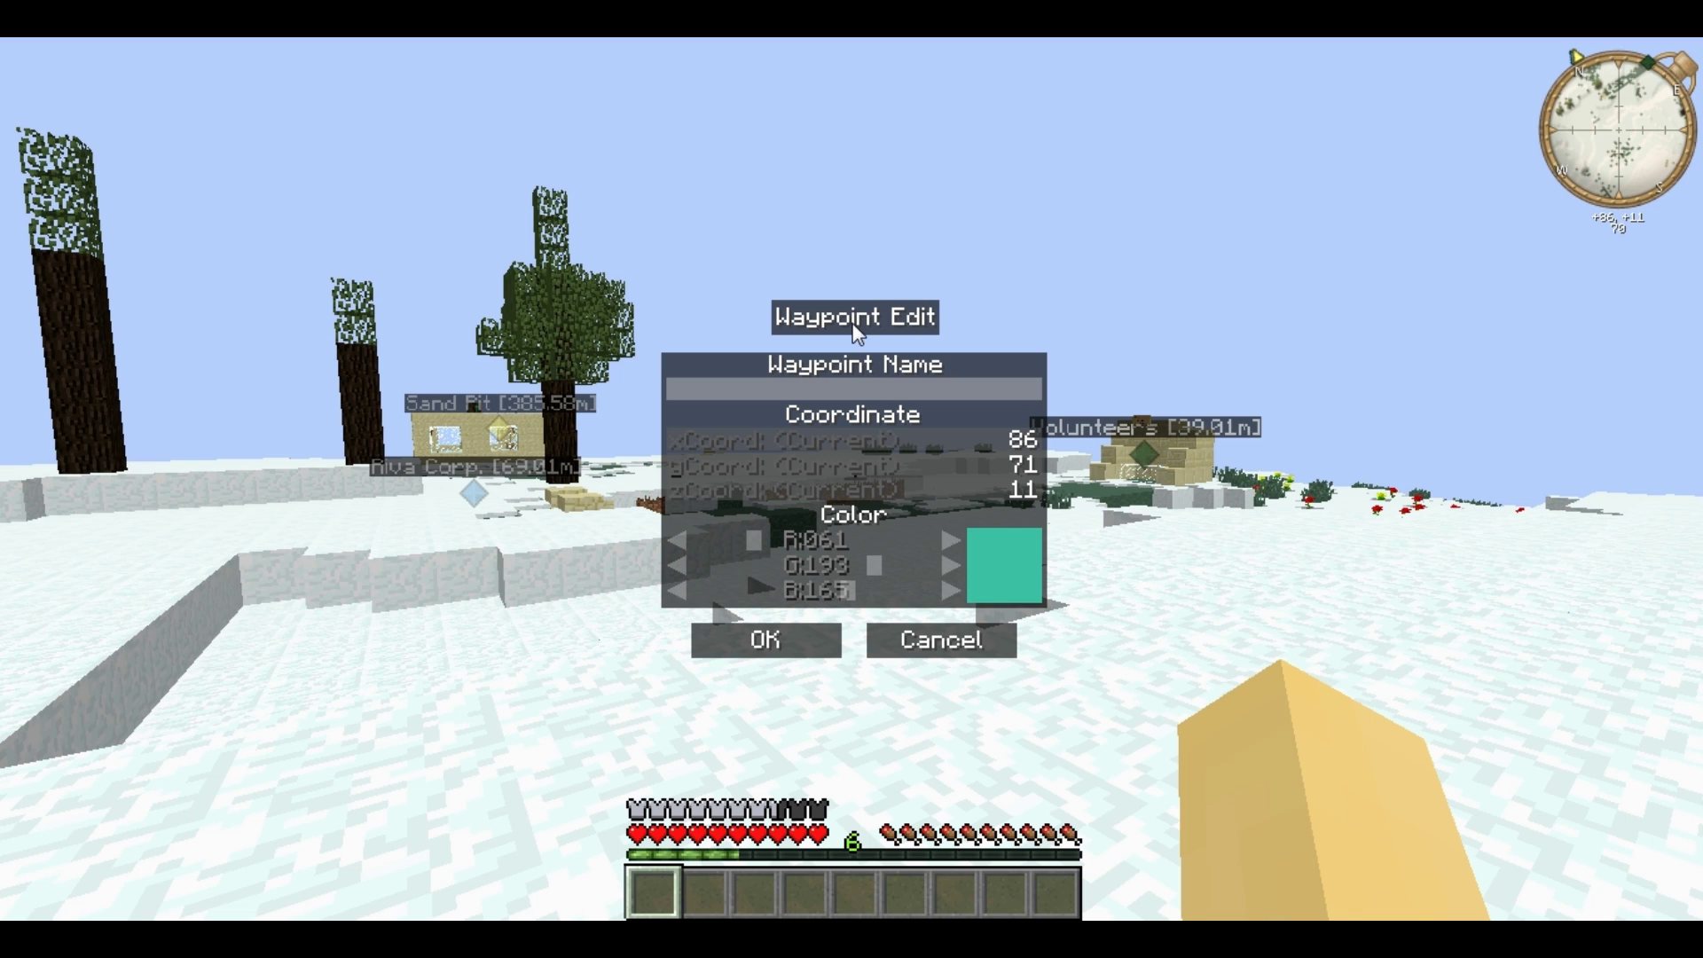
# Save a new waypoint named 'Test' with the green value lowered to 135 for blue.
pyautogui.write('Test')
pyautogui.moveTo(872, 561); pyautogui.dragTo(822, 559)
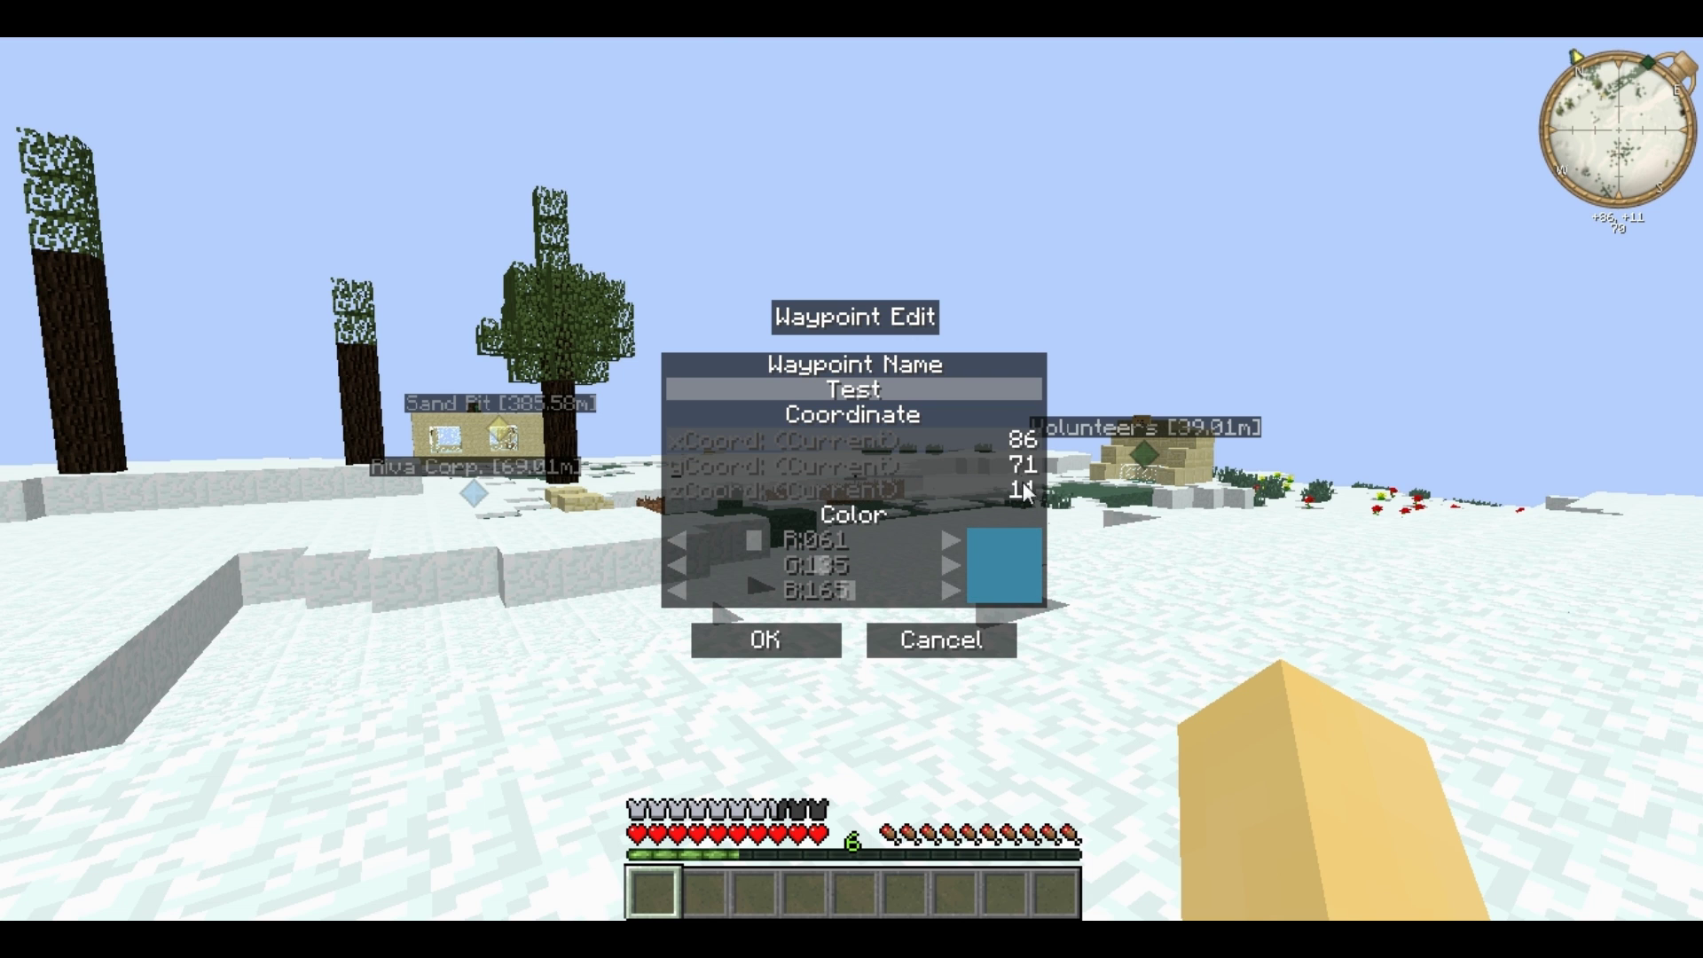
pyautogui.click(771, 643)
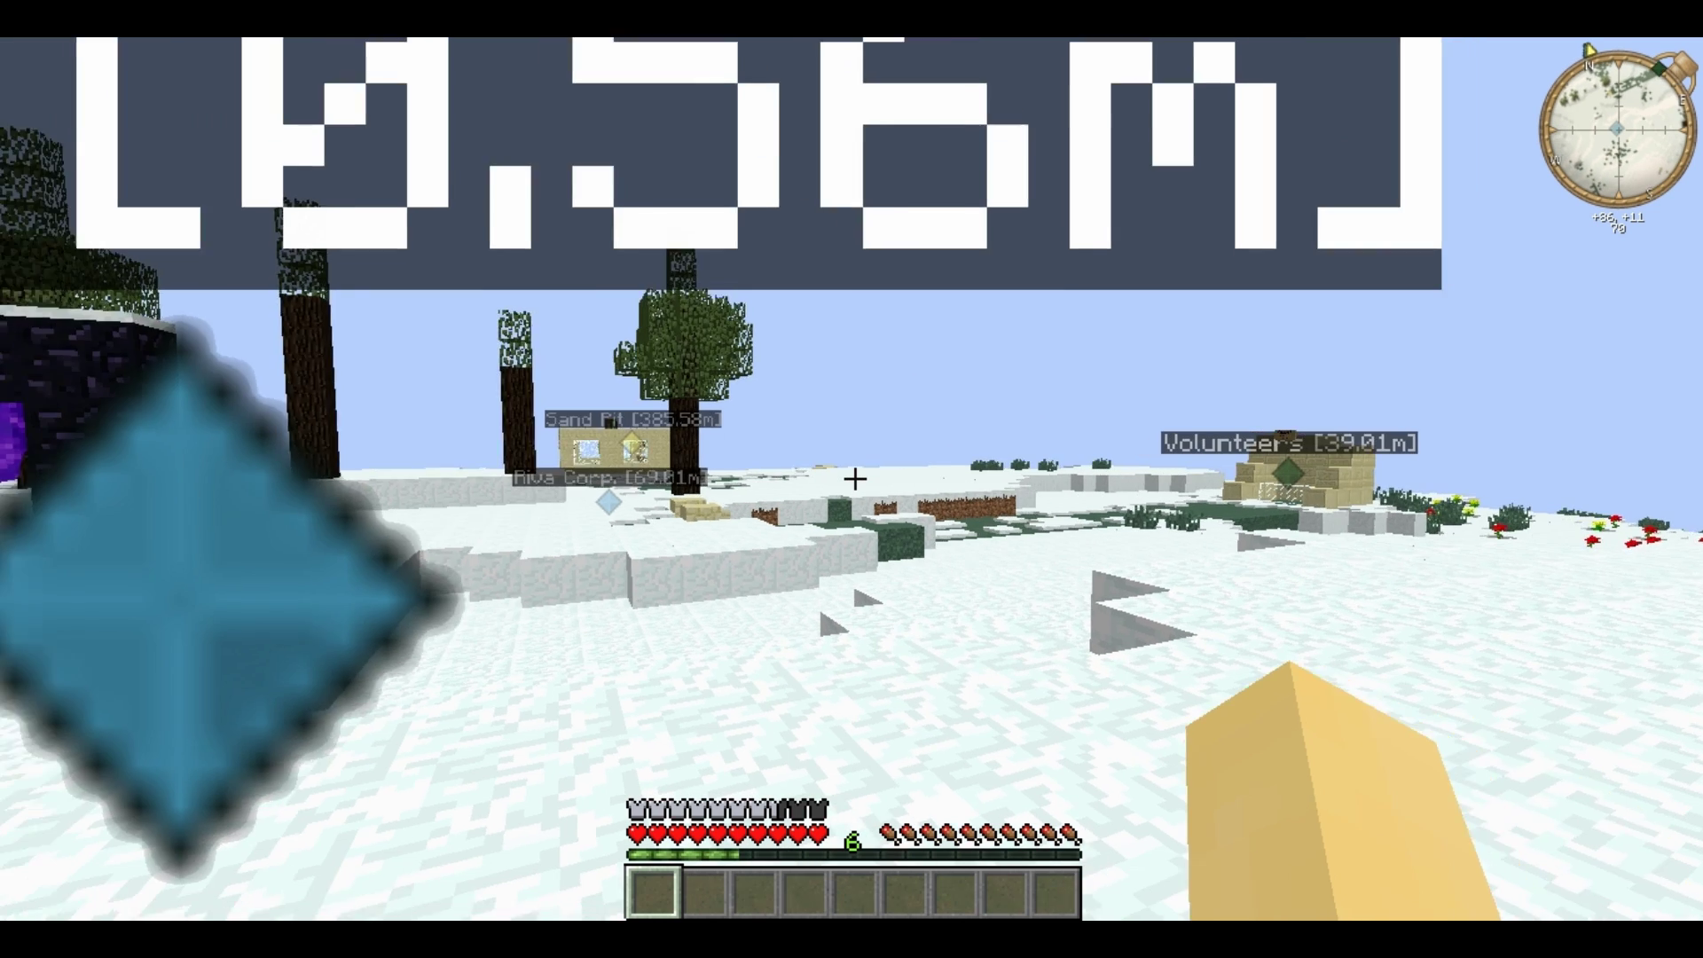
# Walk back and forth around the Test waypoint marker by the nether portal.
pyautogui.press('s')
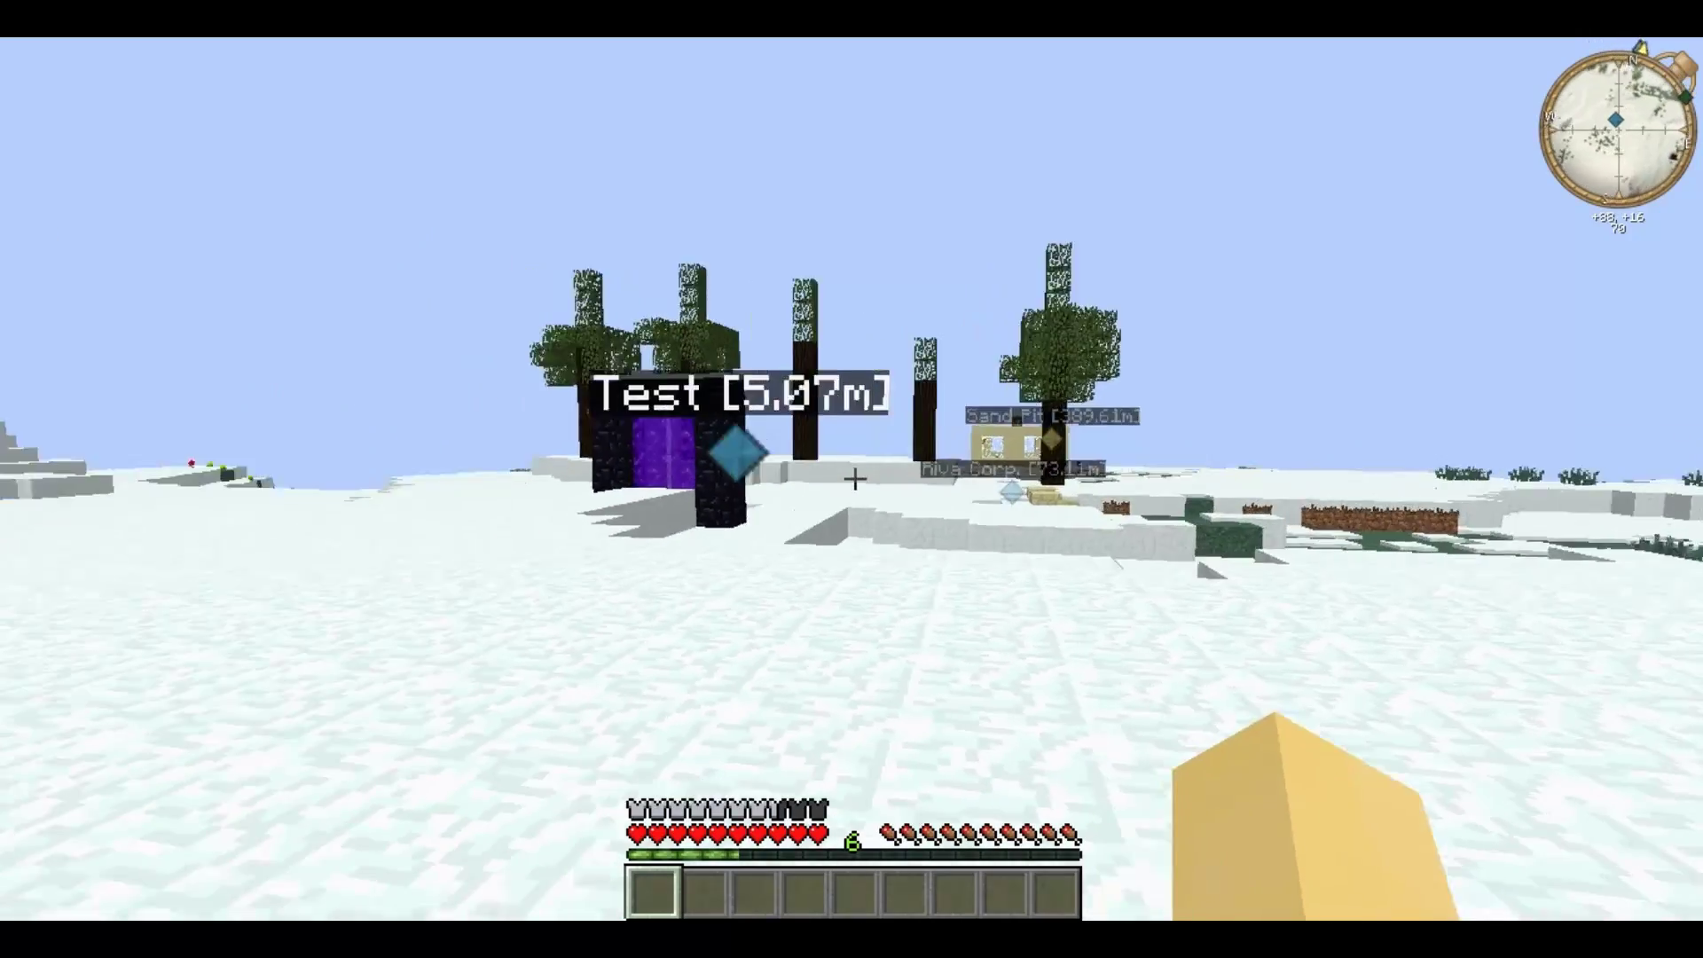
pyautogui.press('w')
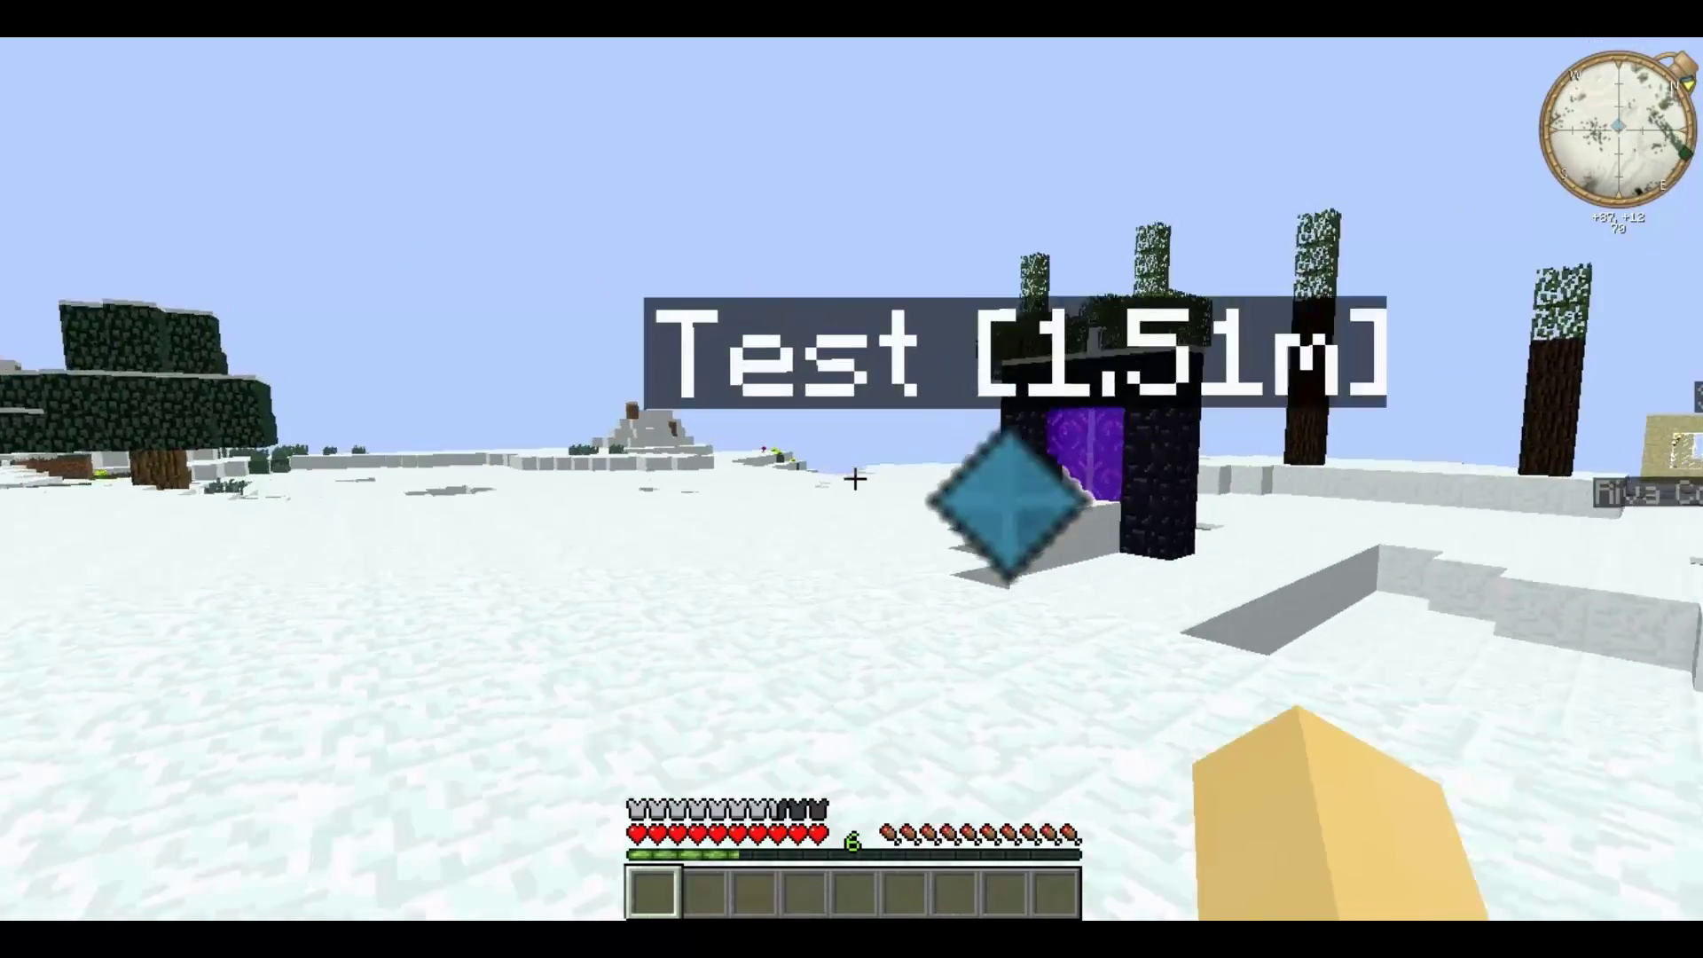
pyautogui.press('s')
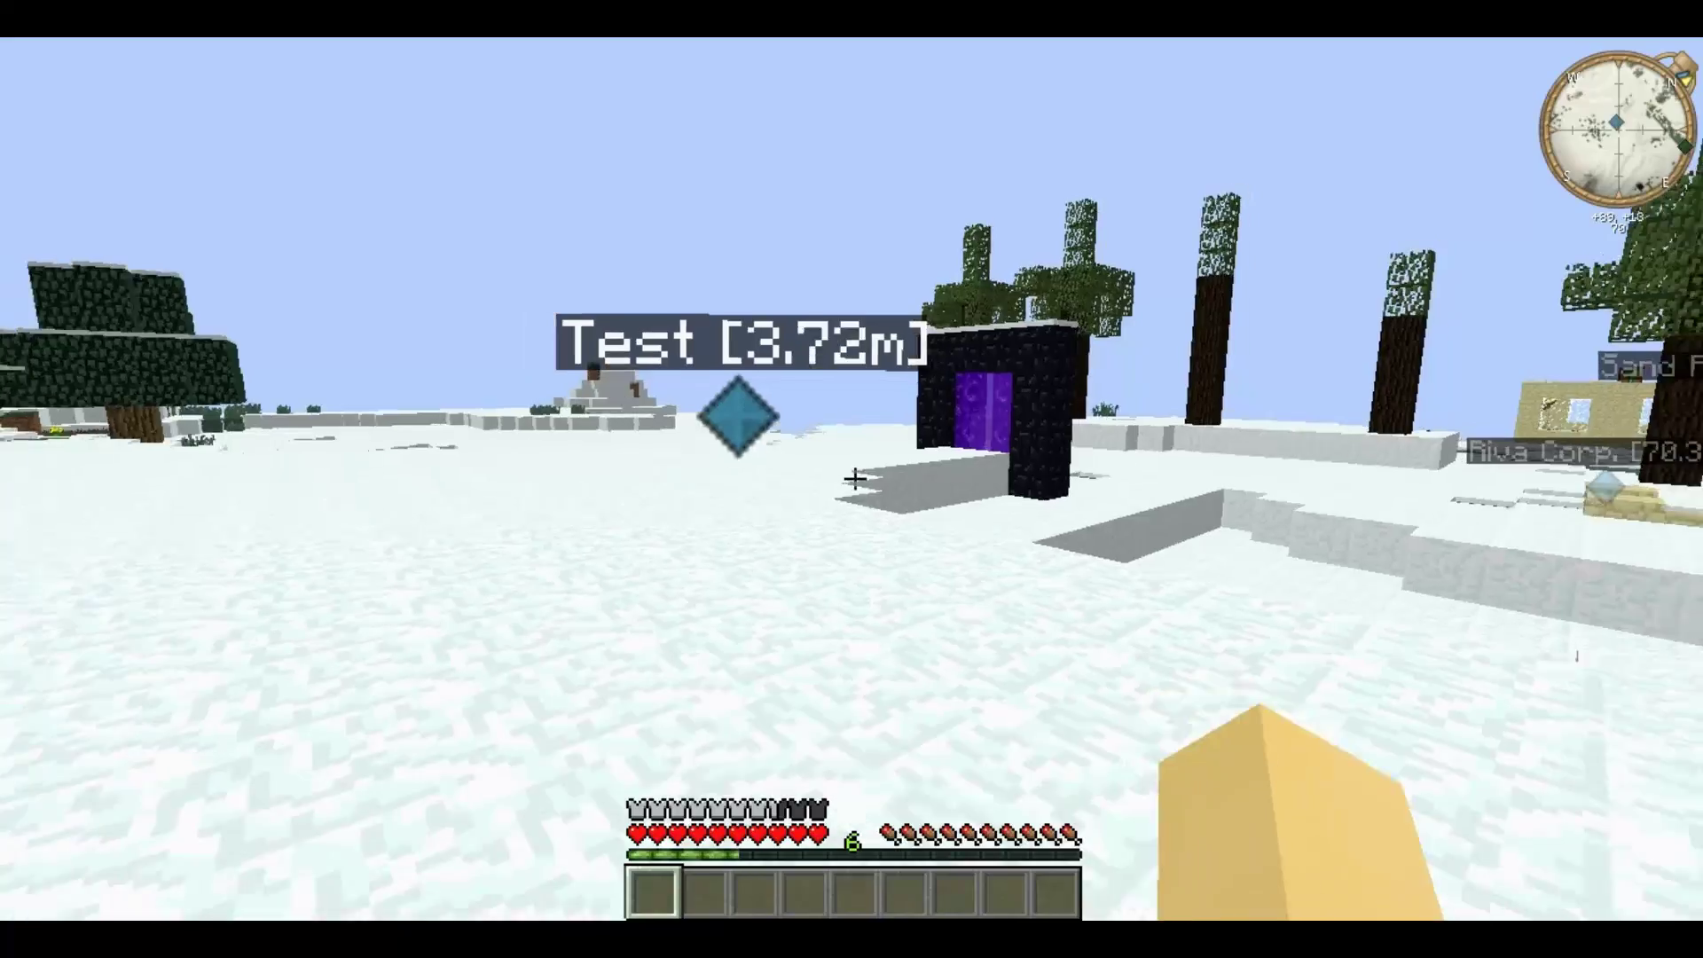
pyautogui.press('s')
pyautogui.press('w')
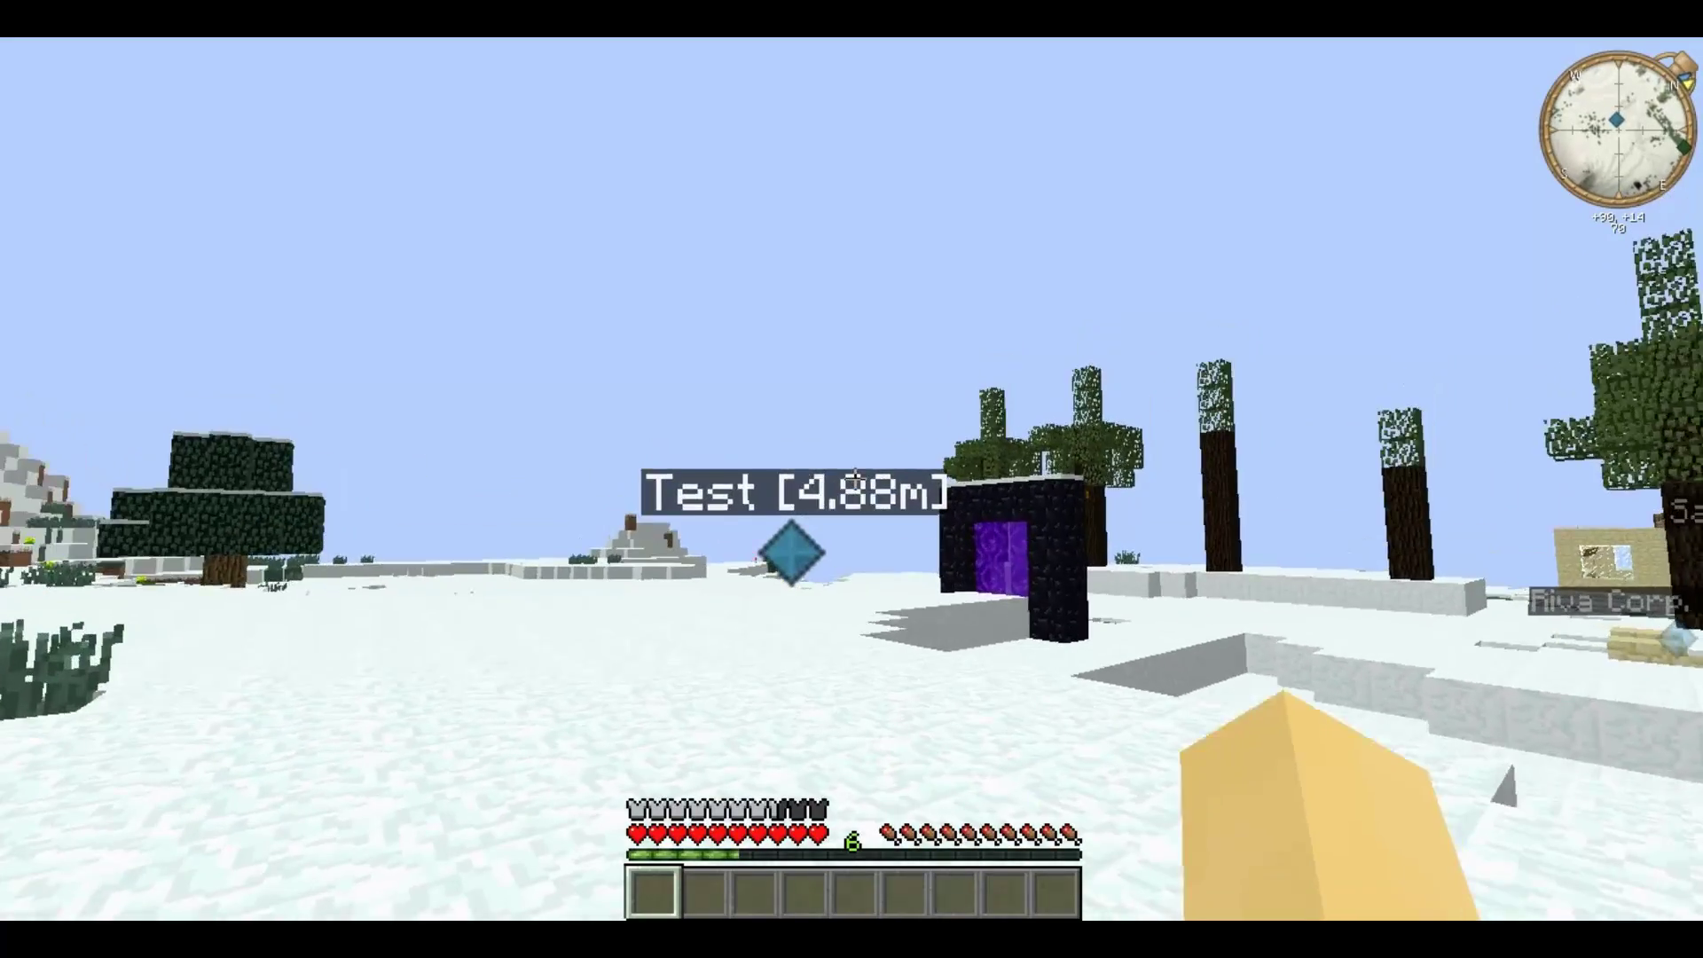
pyautogui.press('w')
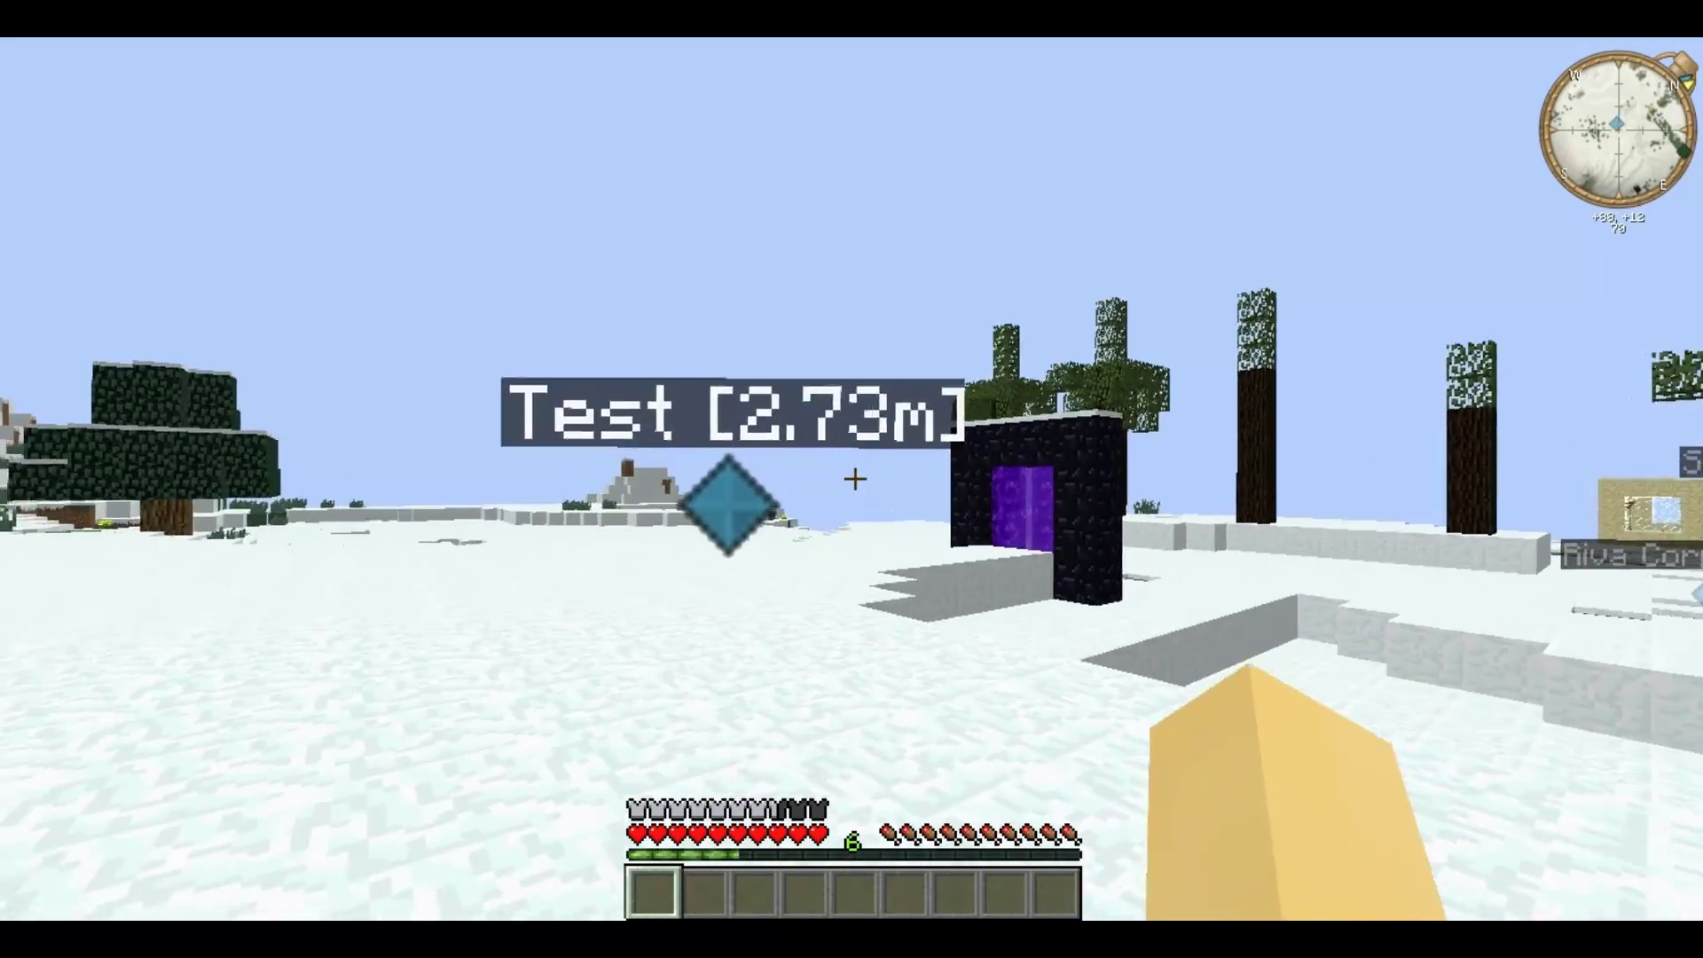
pyautogui.press('w')
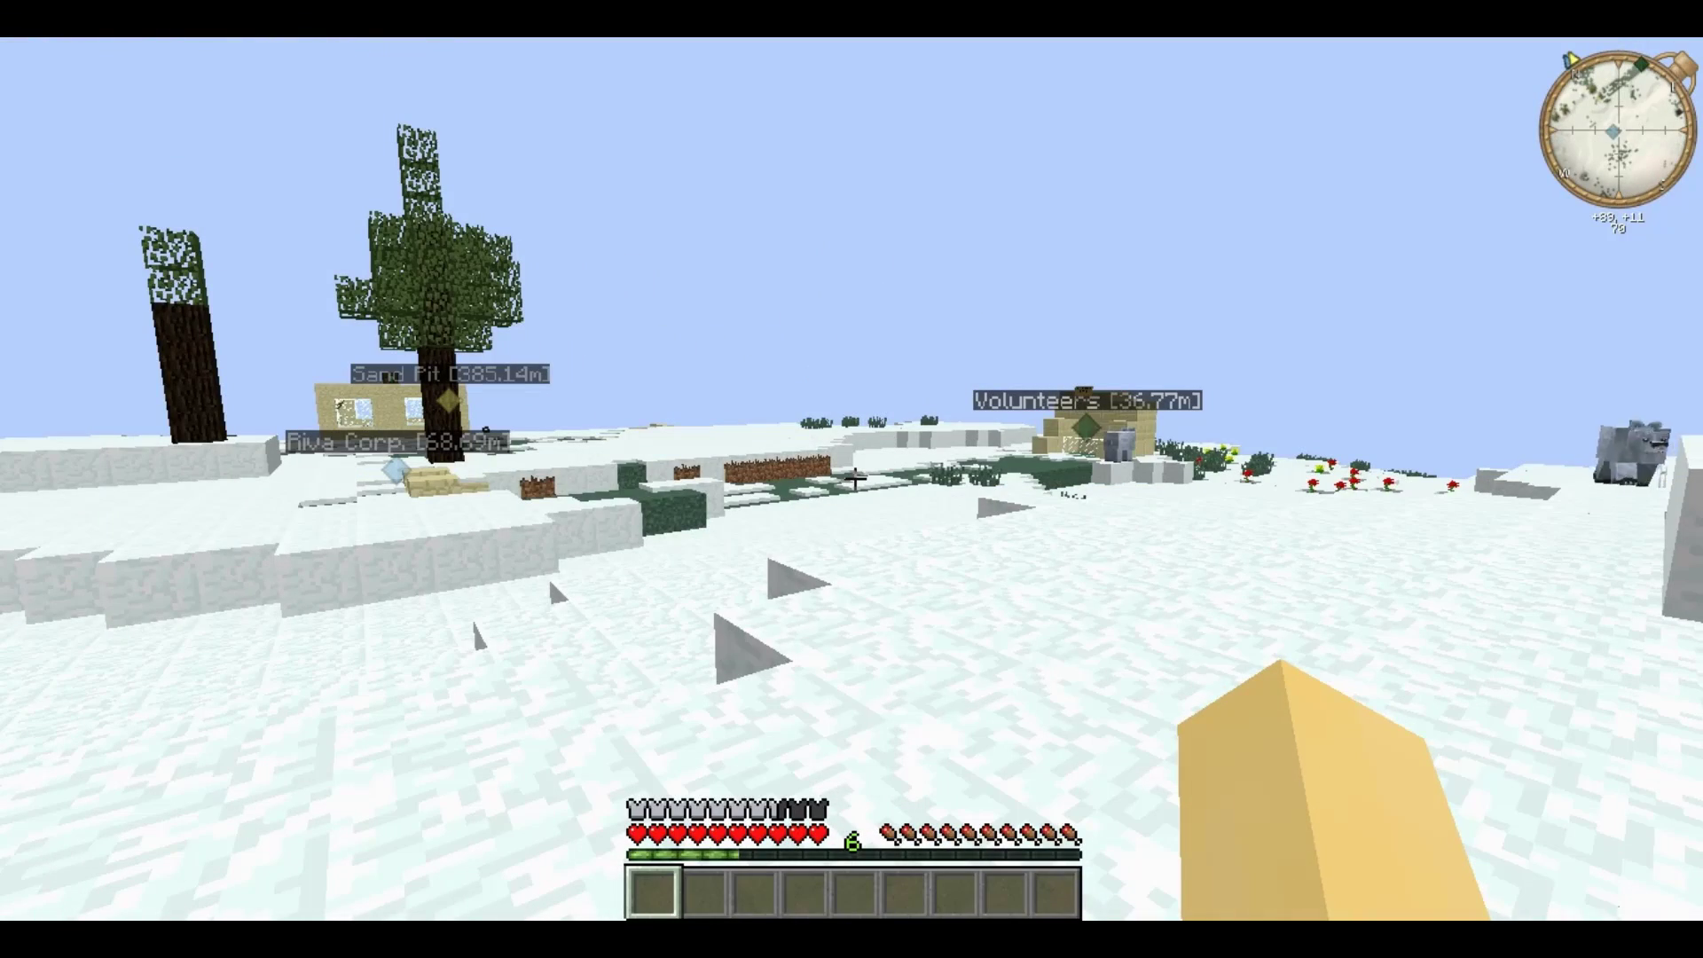
pyautogui.press('\\')
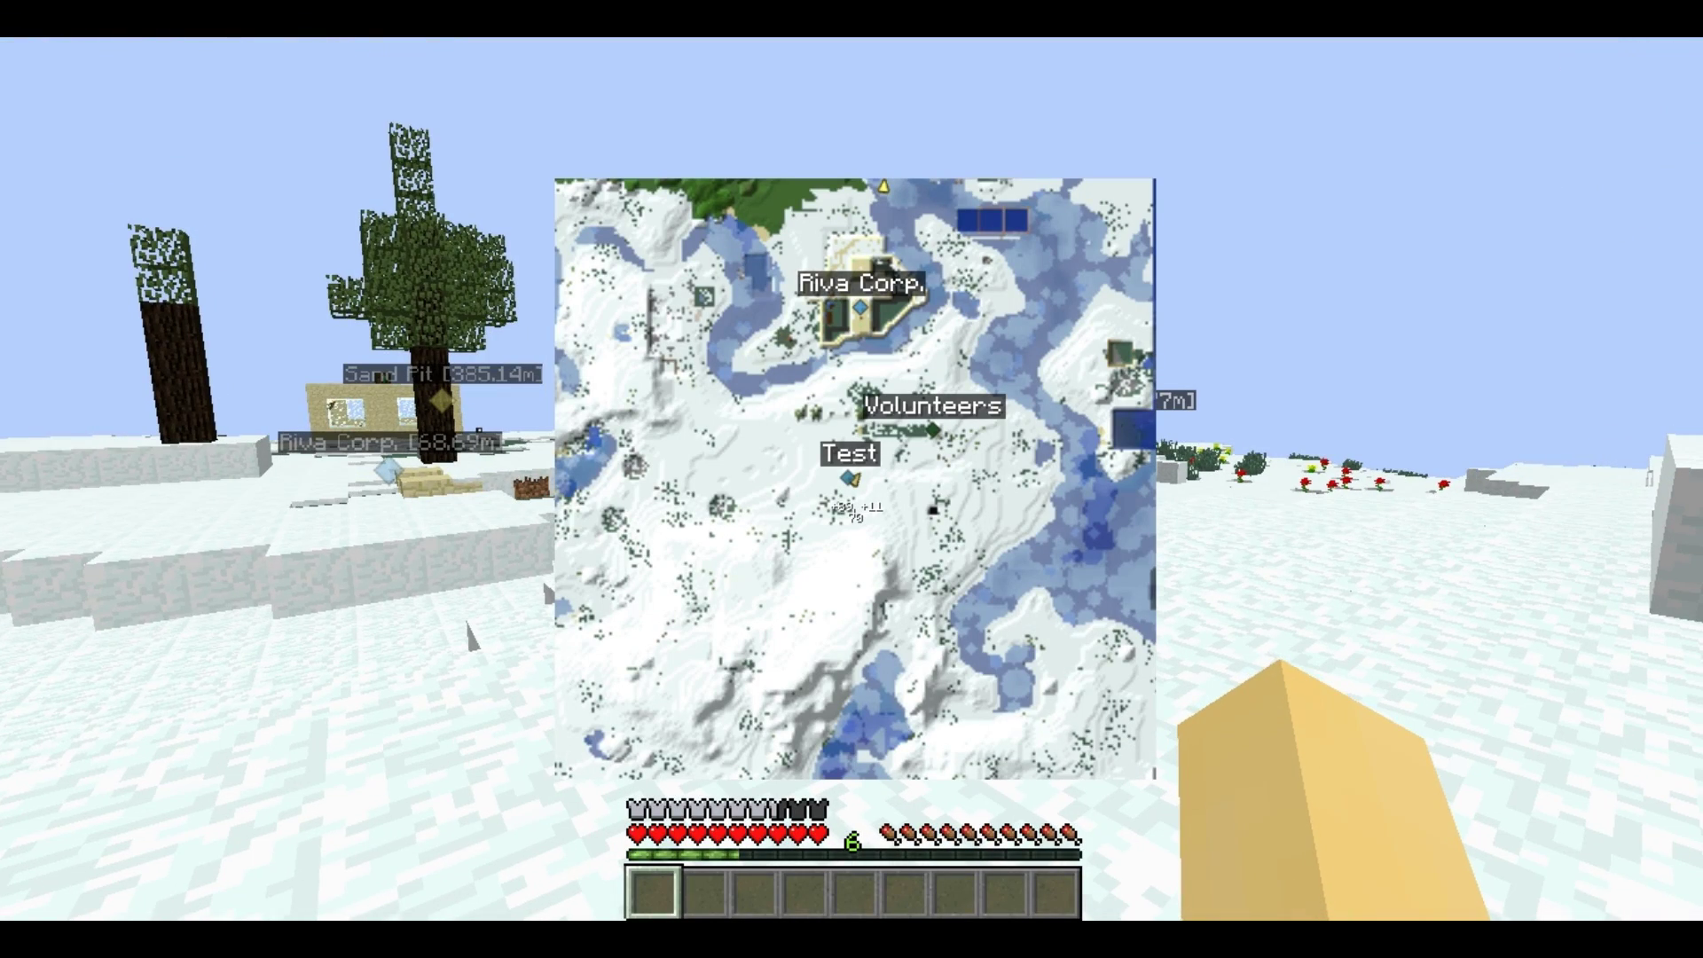
pyautogui.press('w')
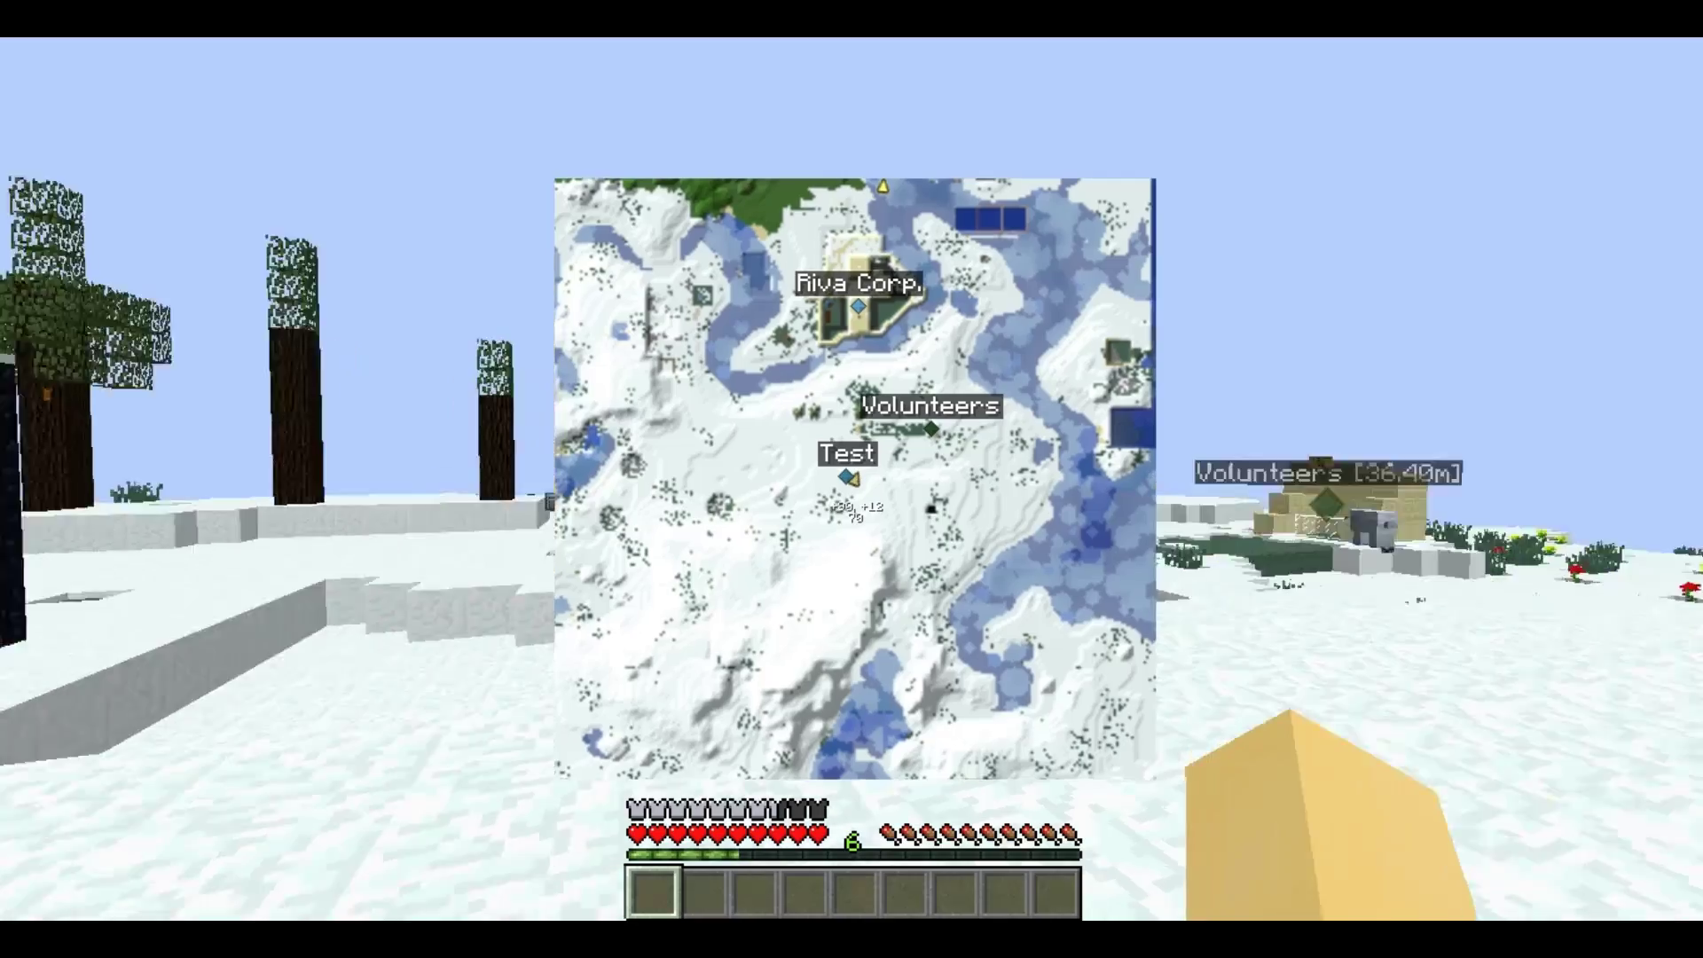
pyautogui.press('w')
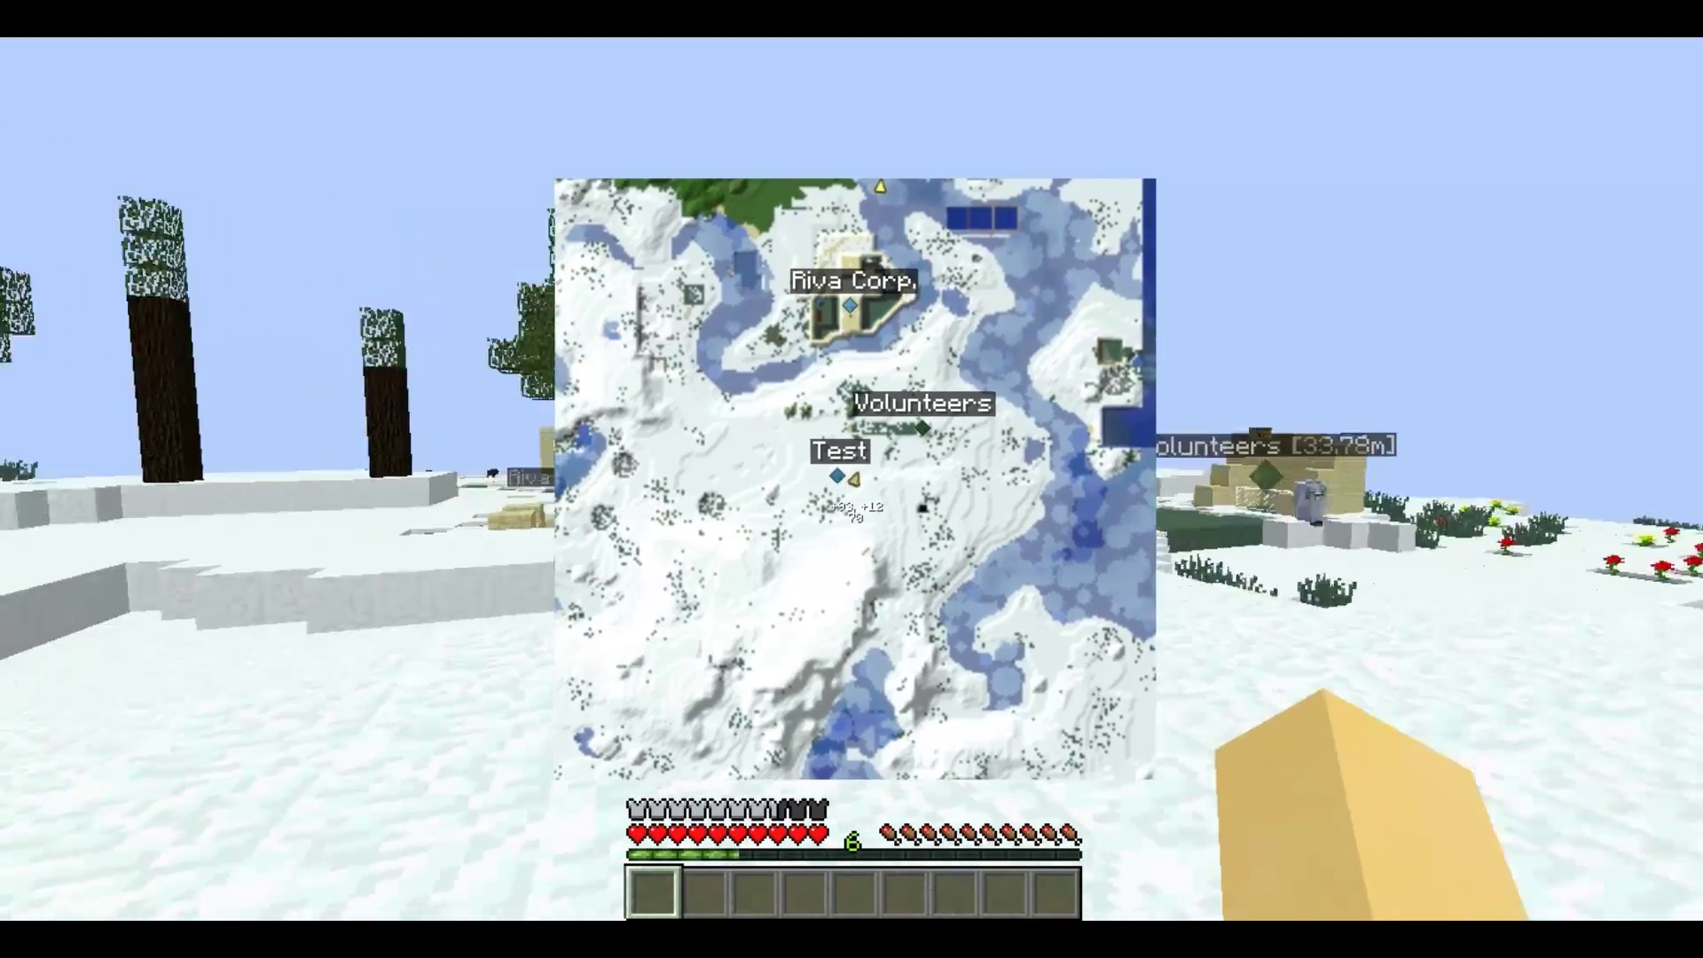
pyautogui.press('w')
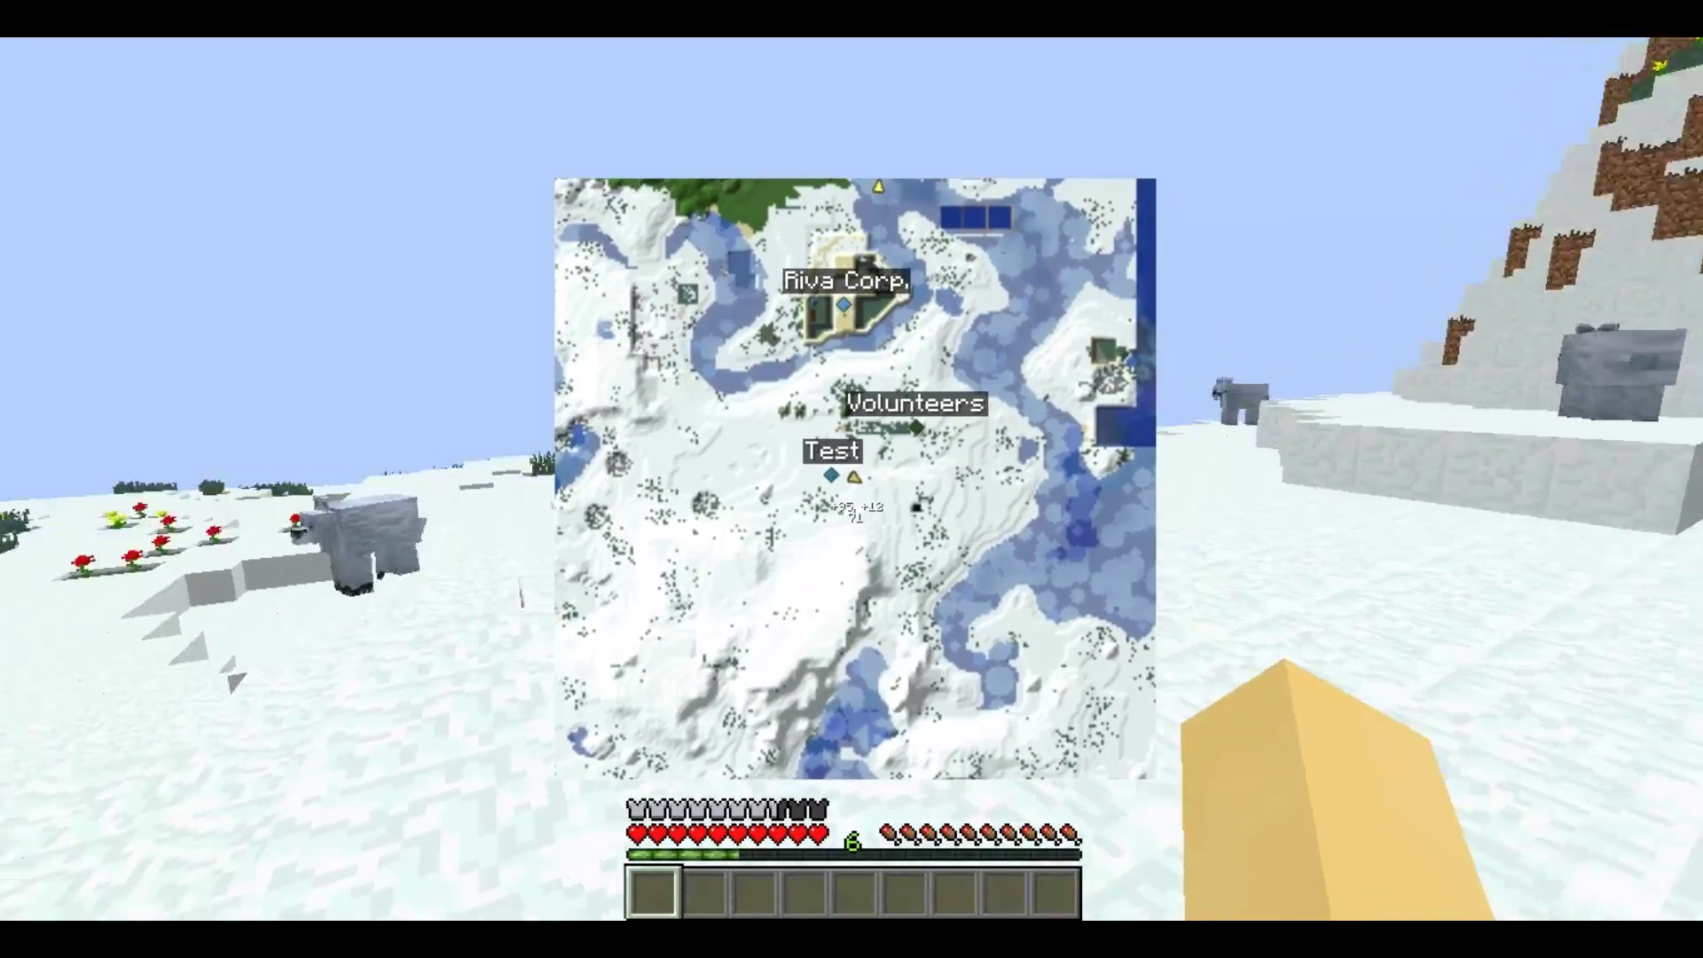
pyautogui.press('w')
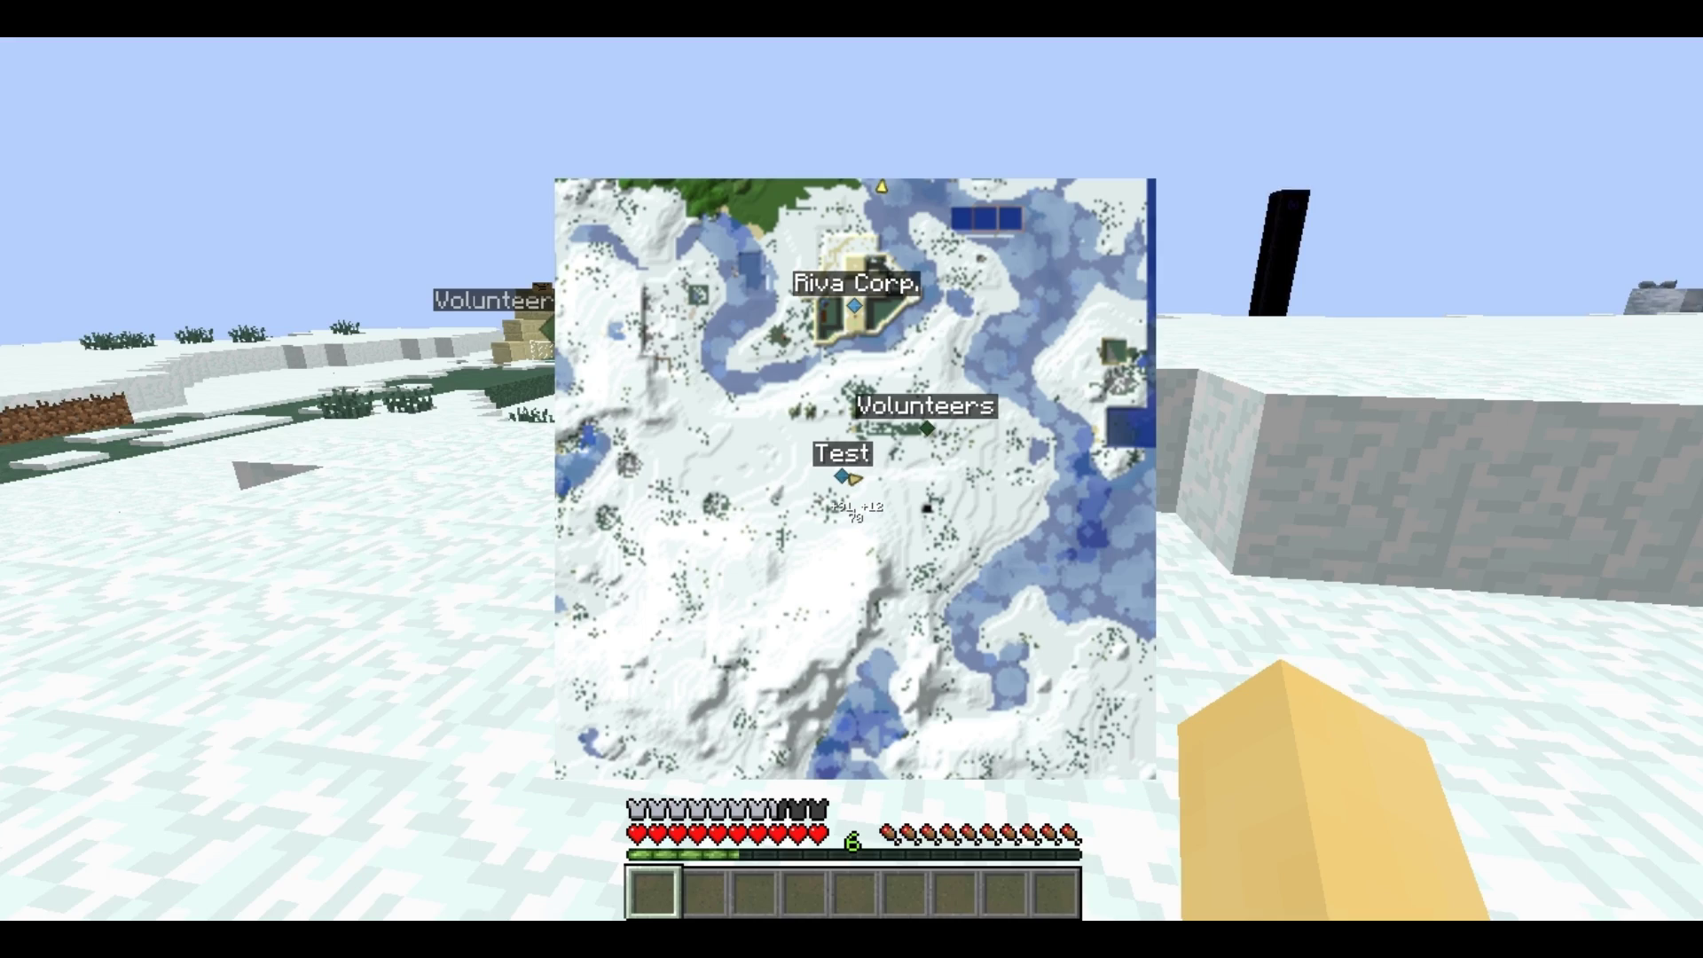
pyautogui.press('w')
pyautogui.press('w')
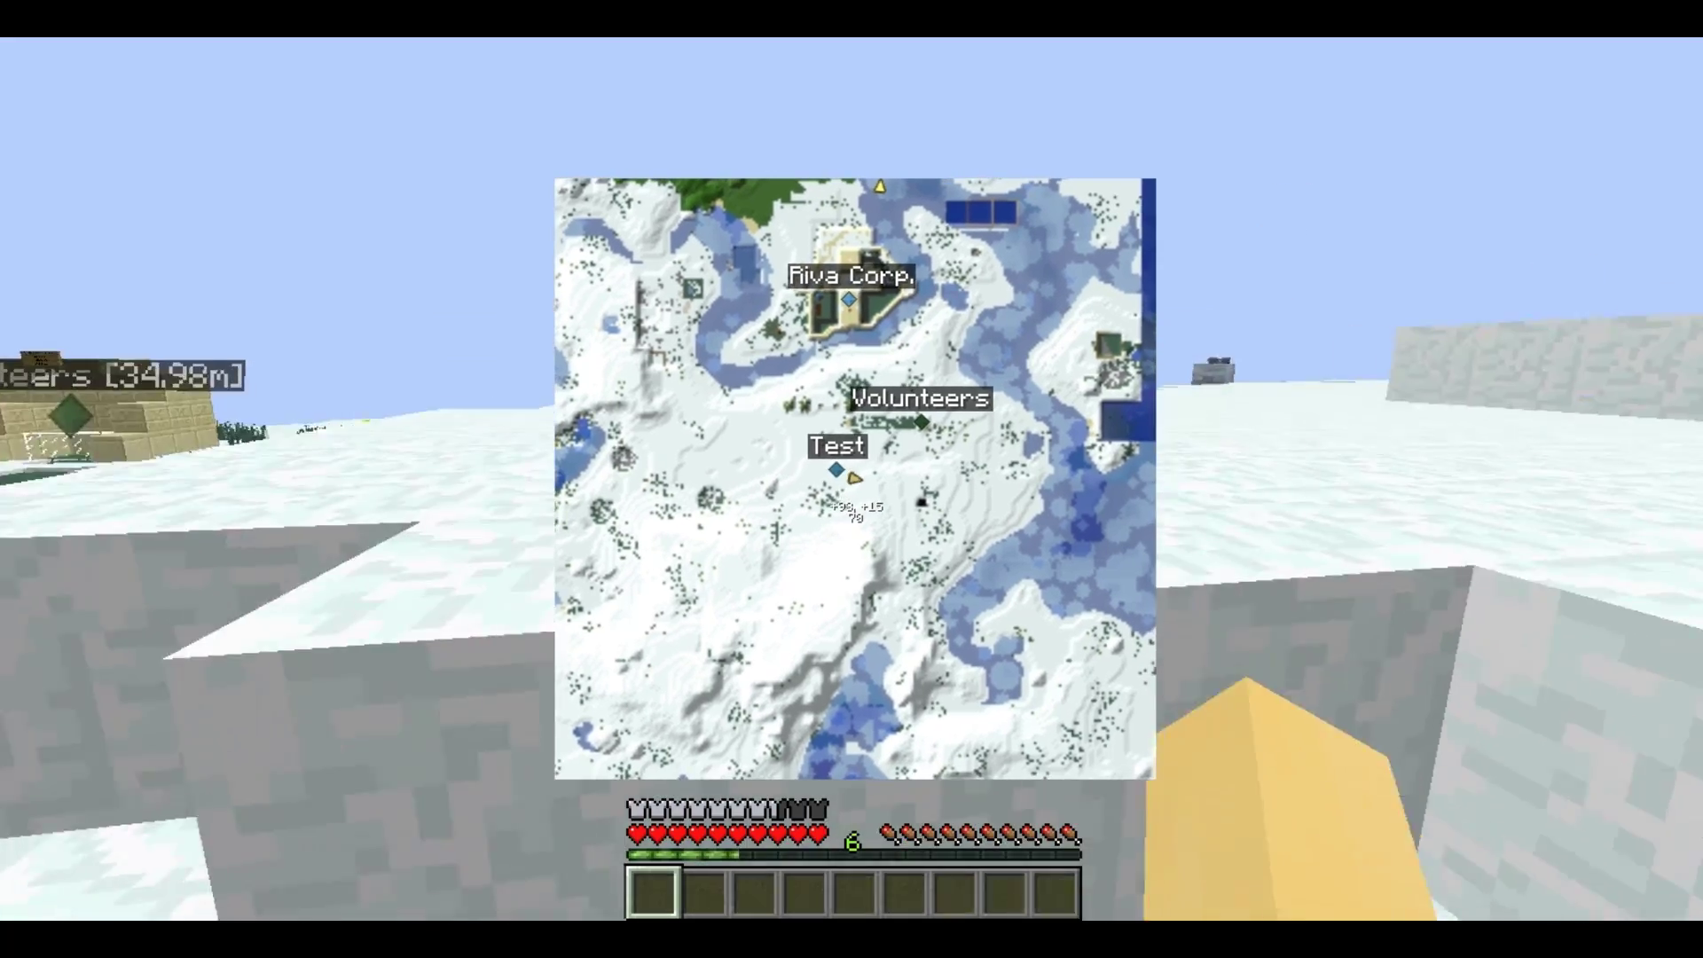
pyautogui.press('w')
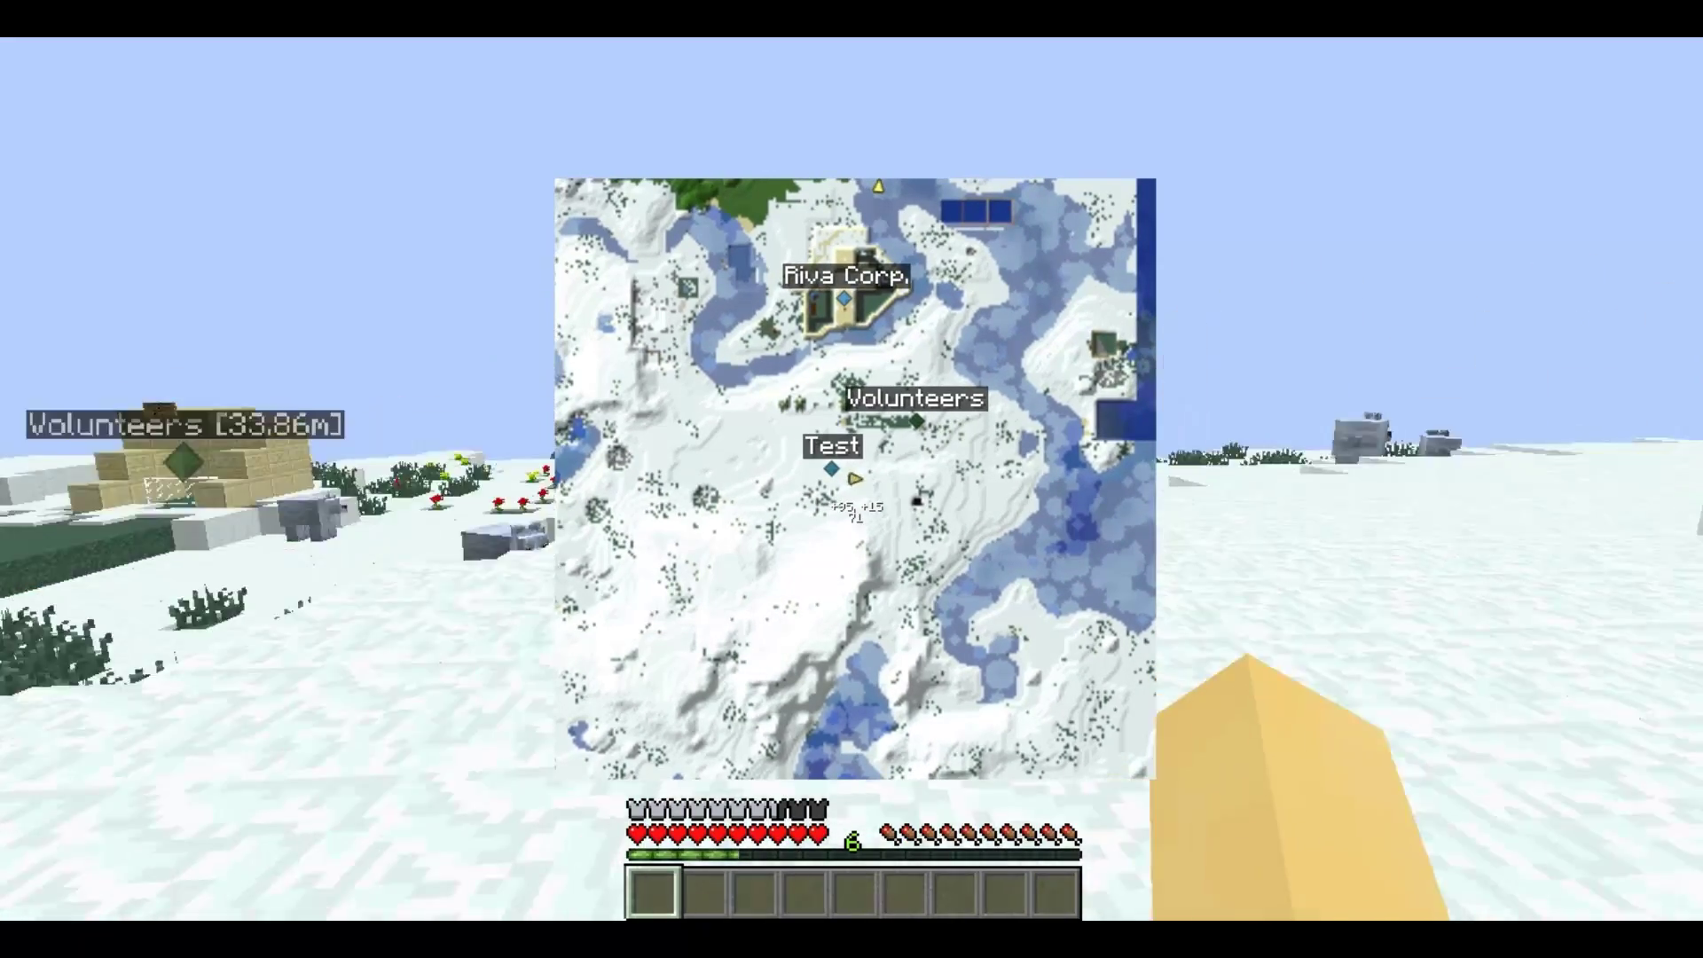
pyautogui.press('w')
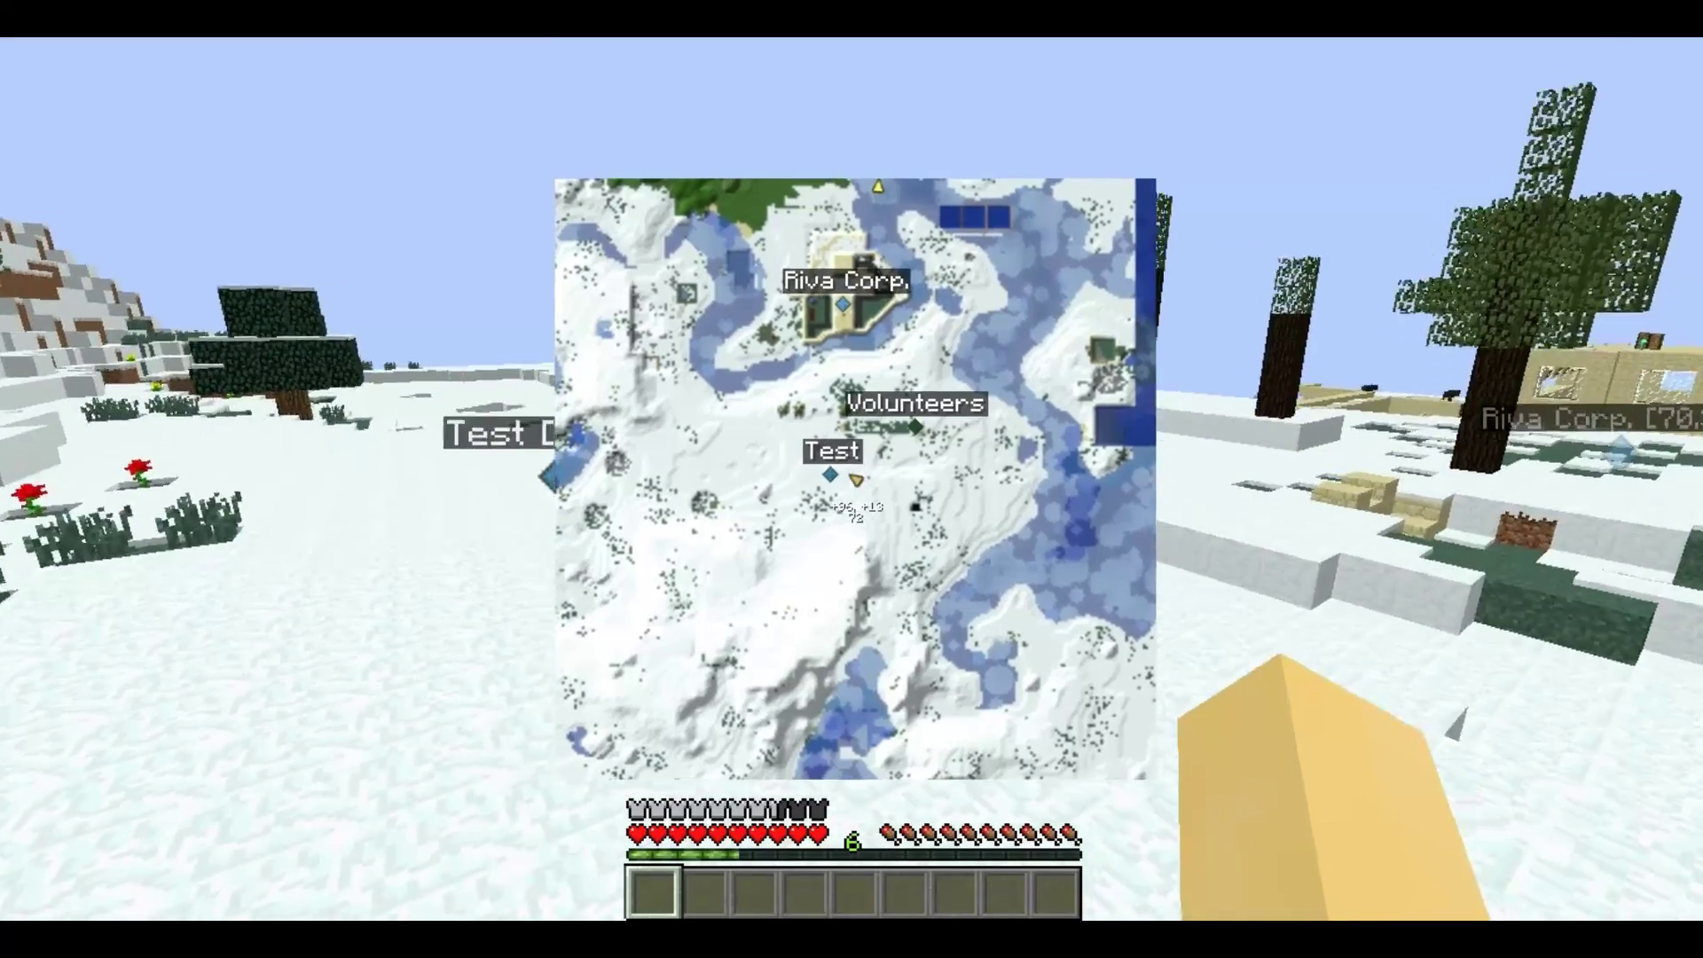
pyautogui.press('w')
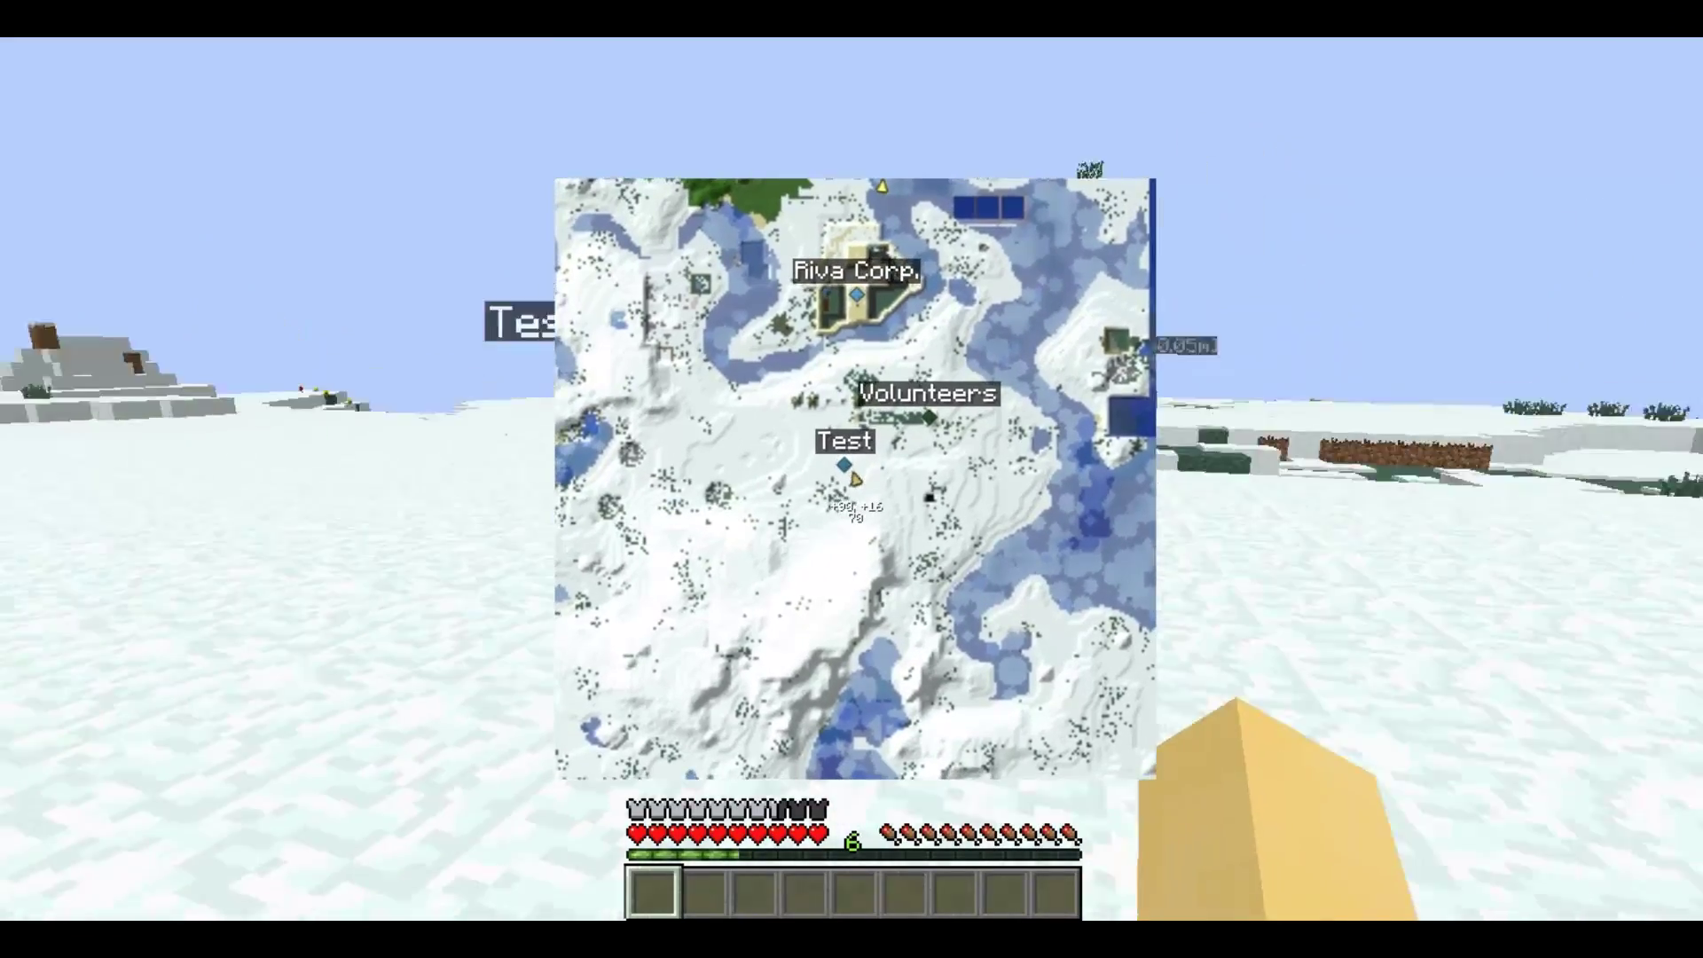
pyautogui.press('w')
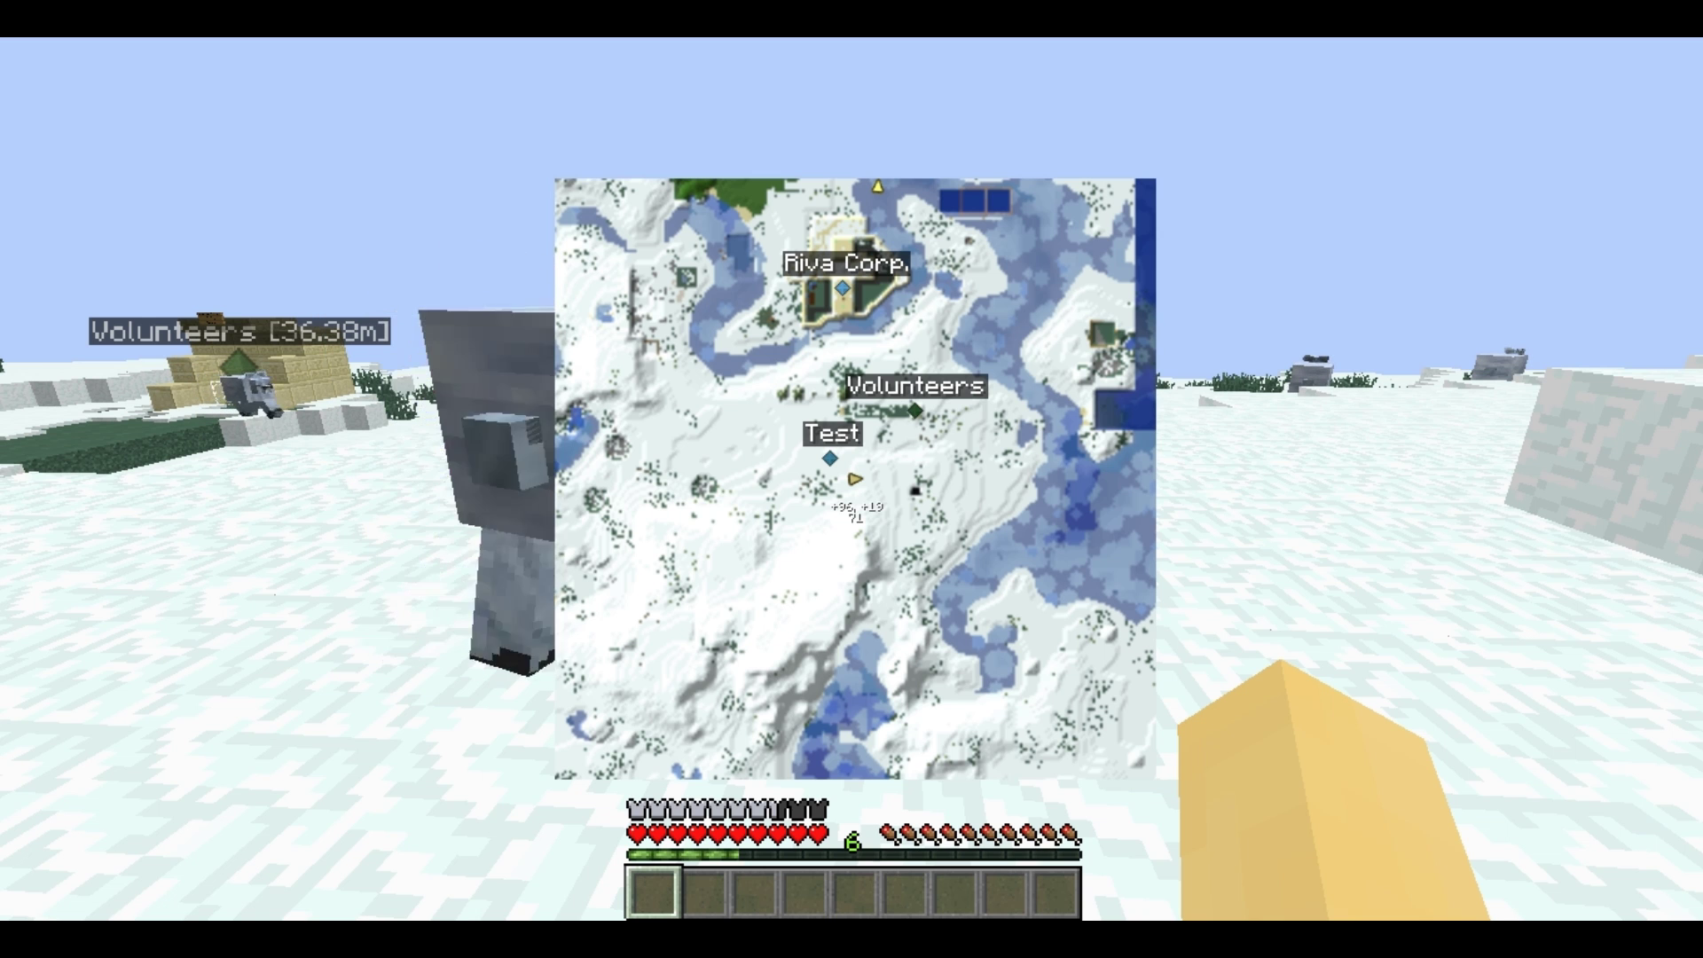
pyautogui.press('i')
pyautogui.press('i')
pyautogui.press('i')
pyautogui.press('i')
pyautogui.press('i')
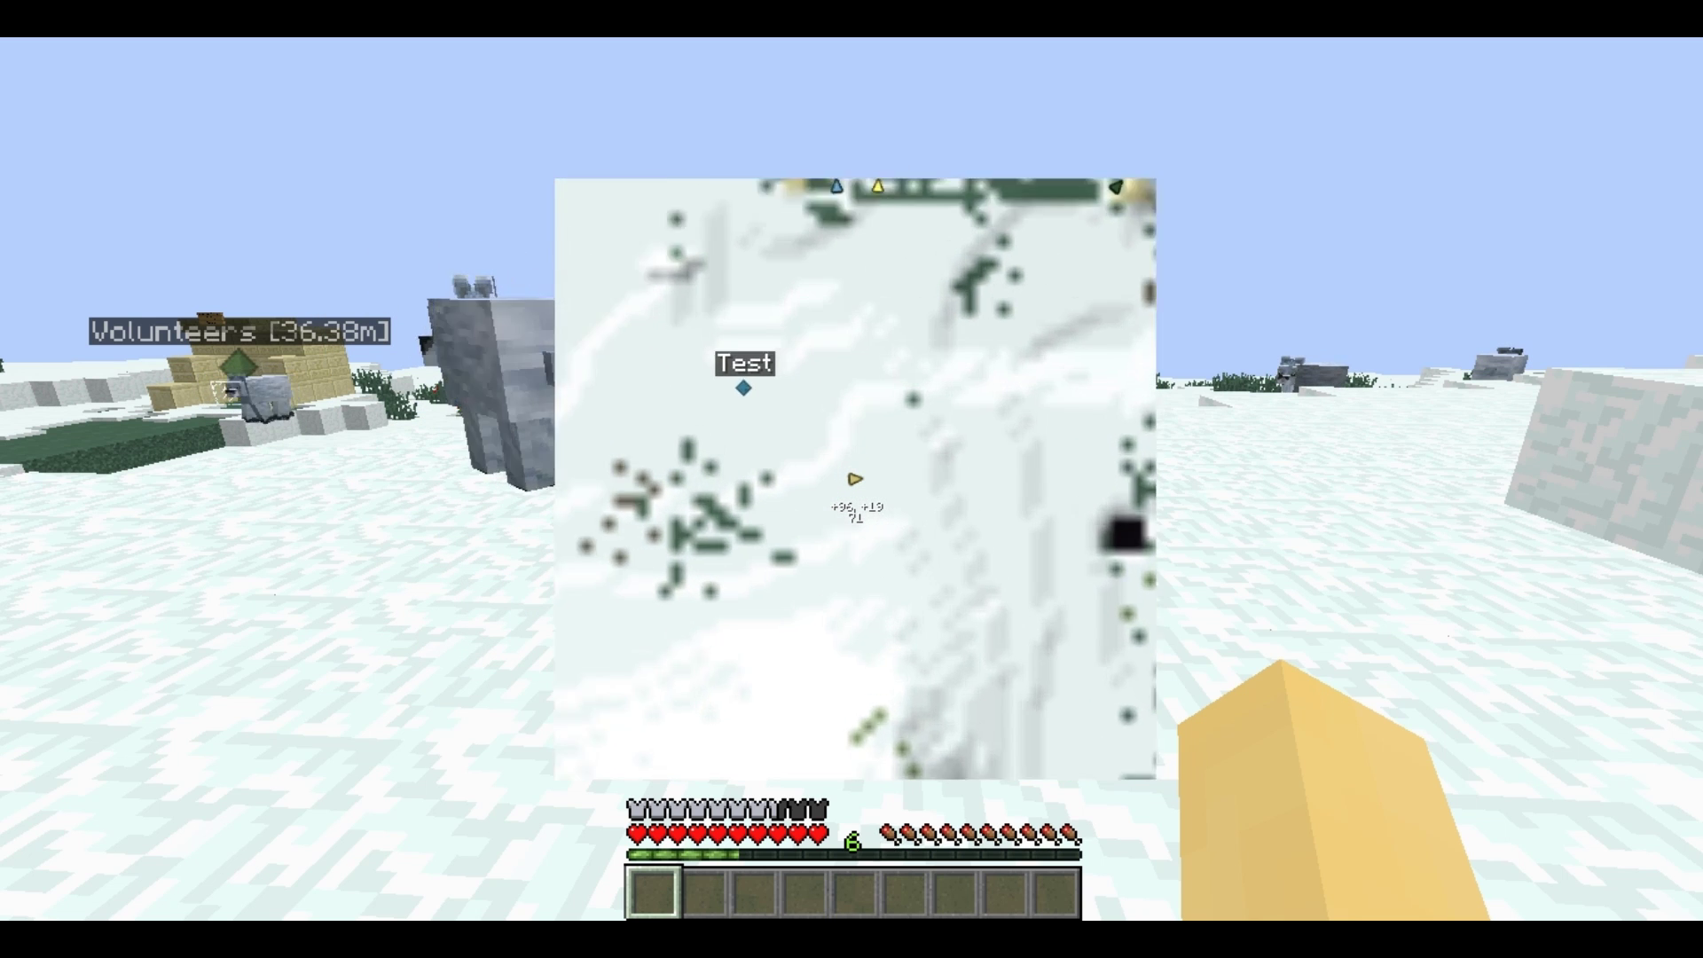
pyautogui.press('o')
pyautogui.press('o')
pyautogui.press('o')
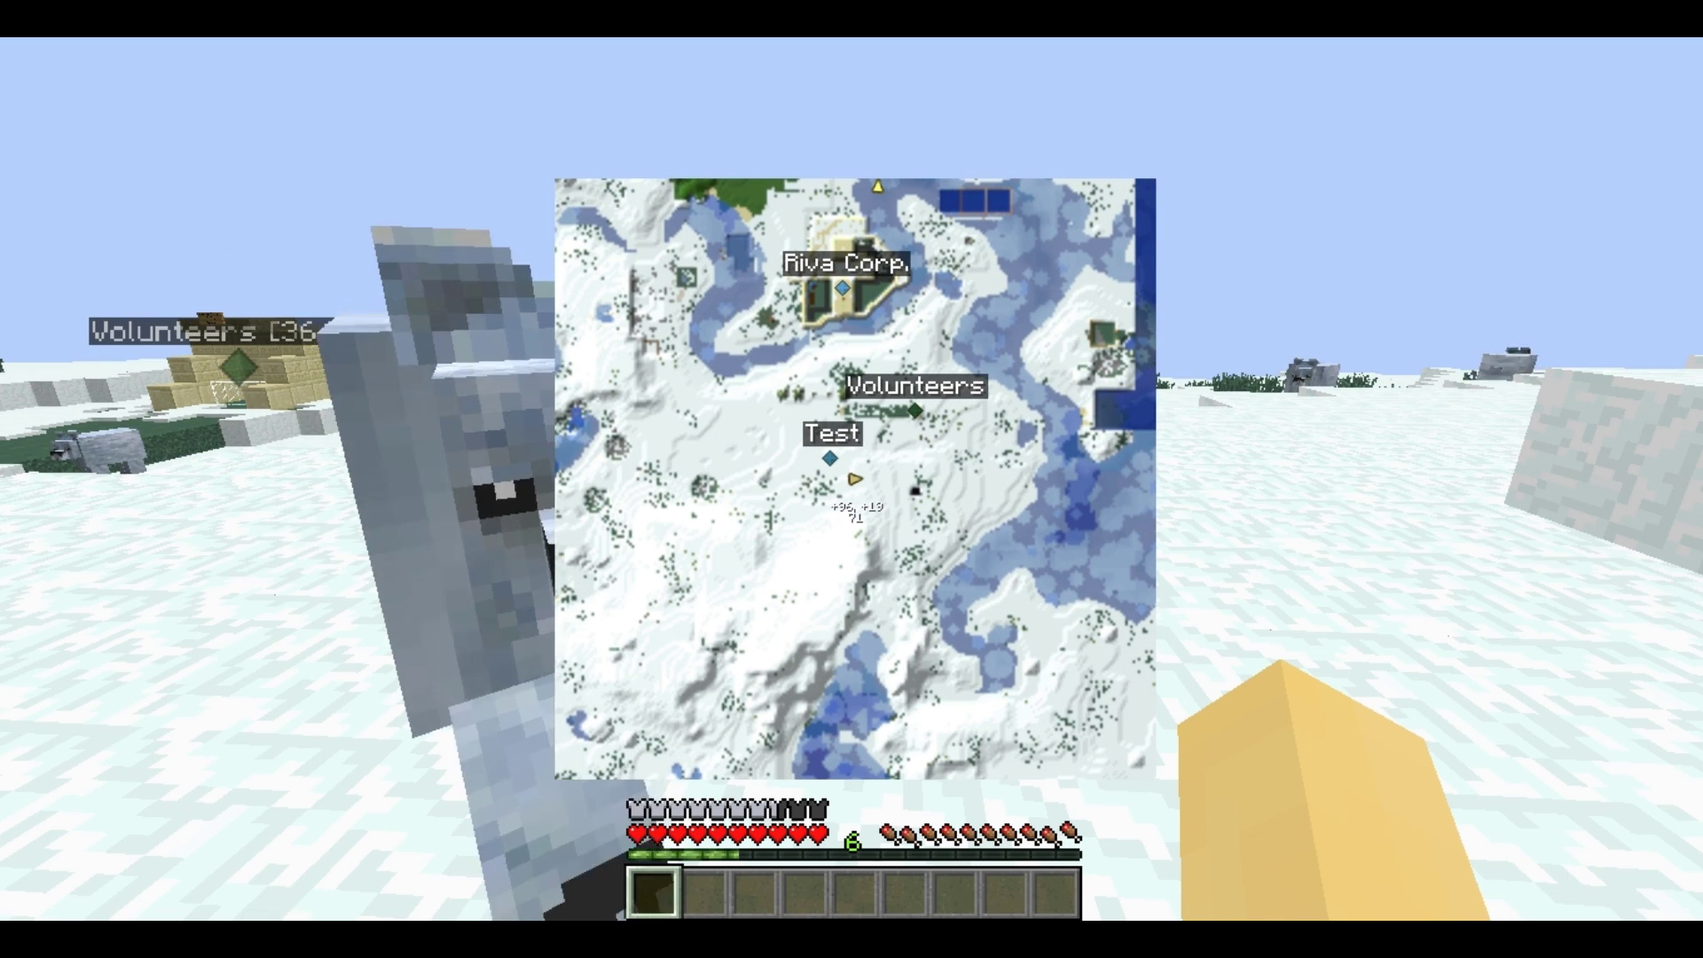
pyautogui.press('z')
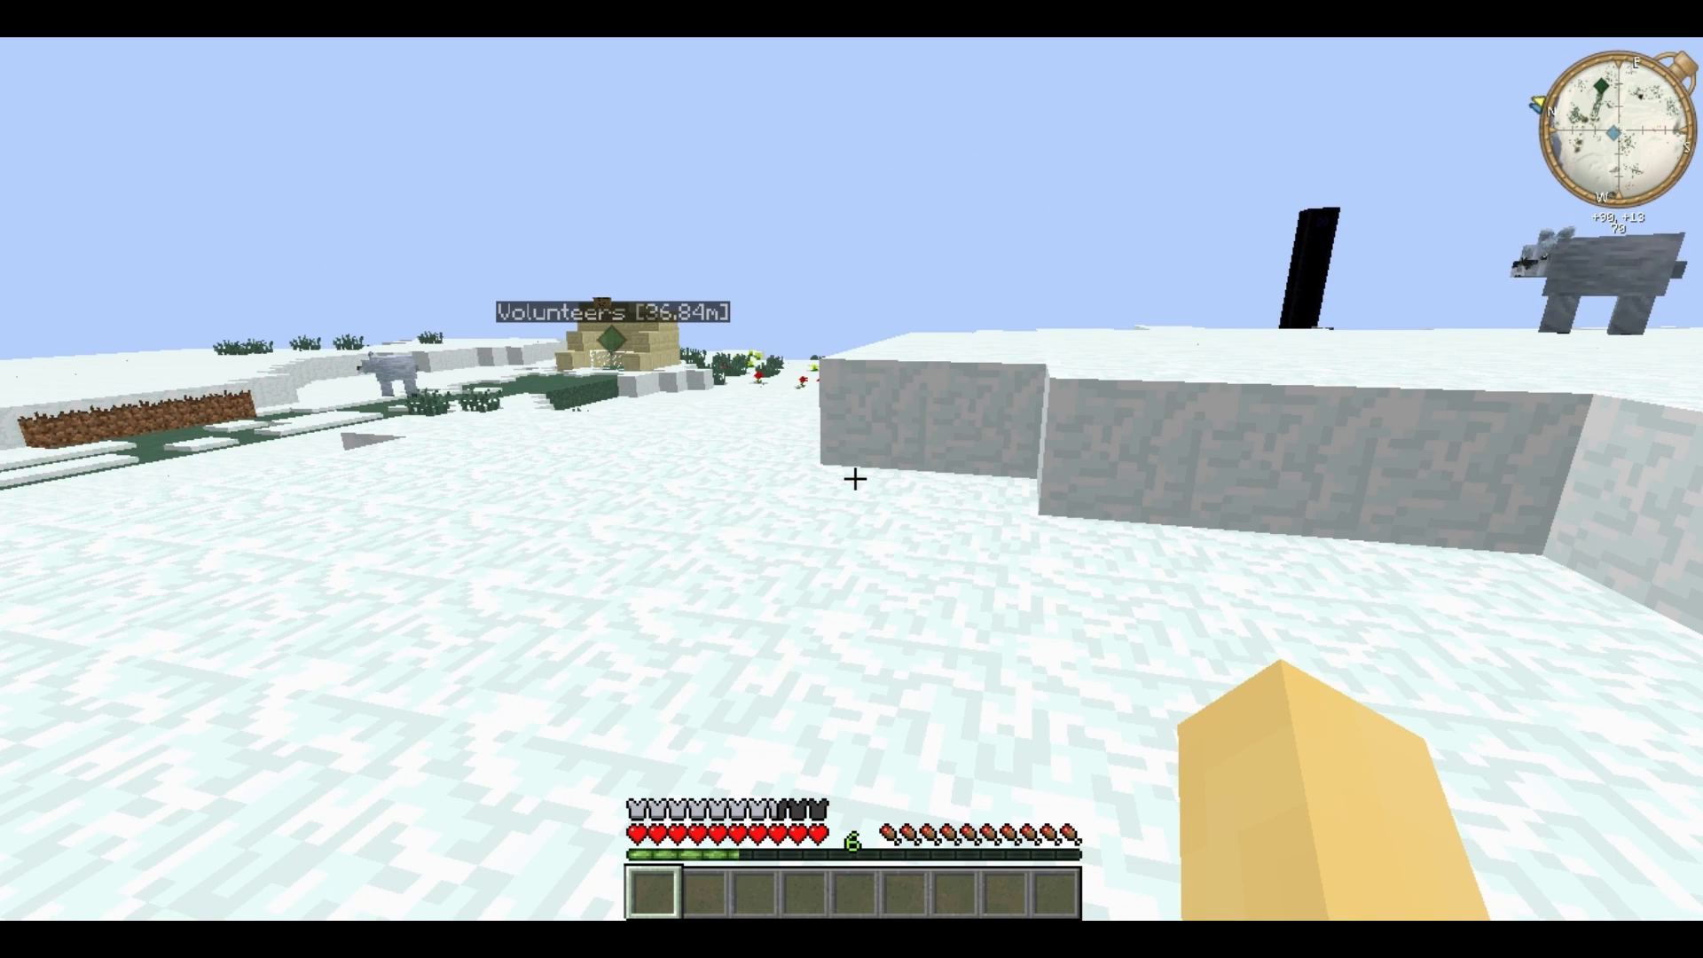
# In the minimap settings, toggle the minimap off and on, then cycle Render Type through Biome to Cave.
pyautogui.press('m')
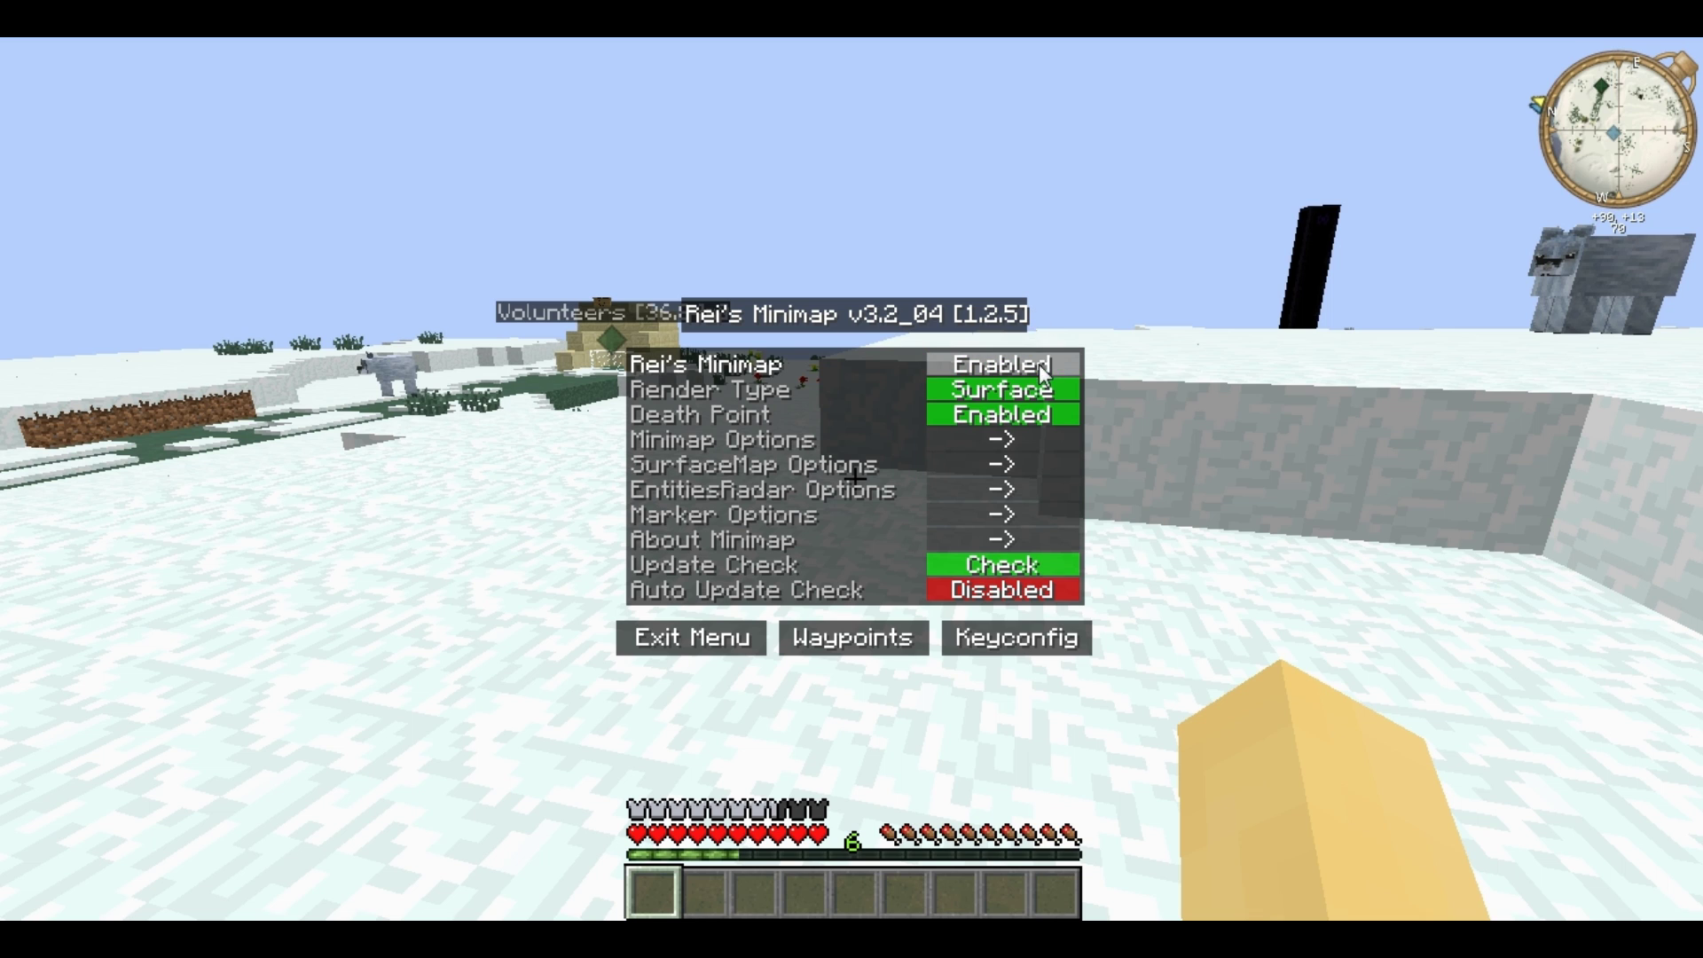
pyautogui.click(1068, 362)
pyautogui.click(1069, 362)
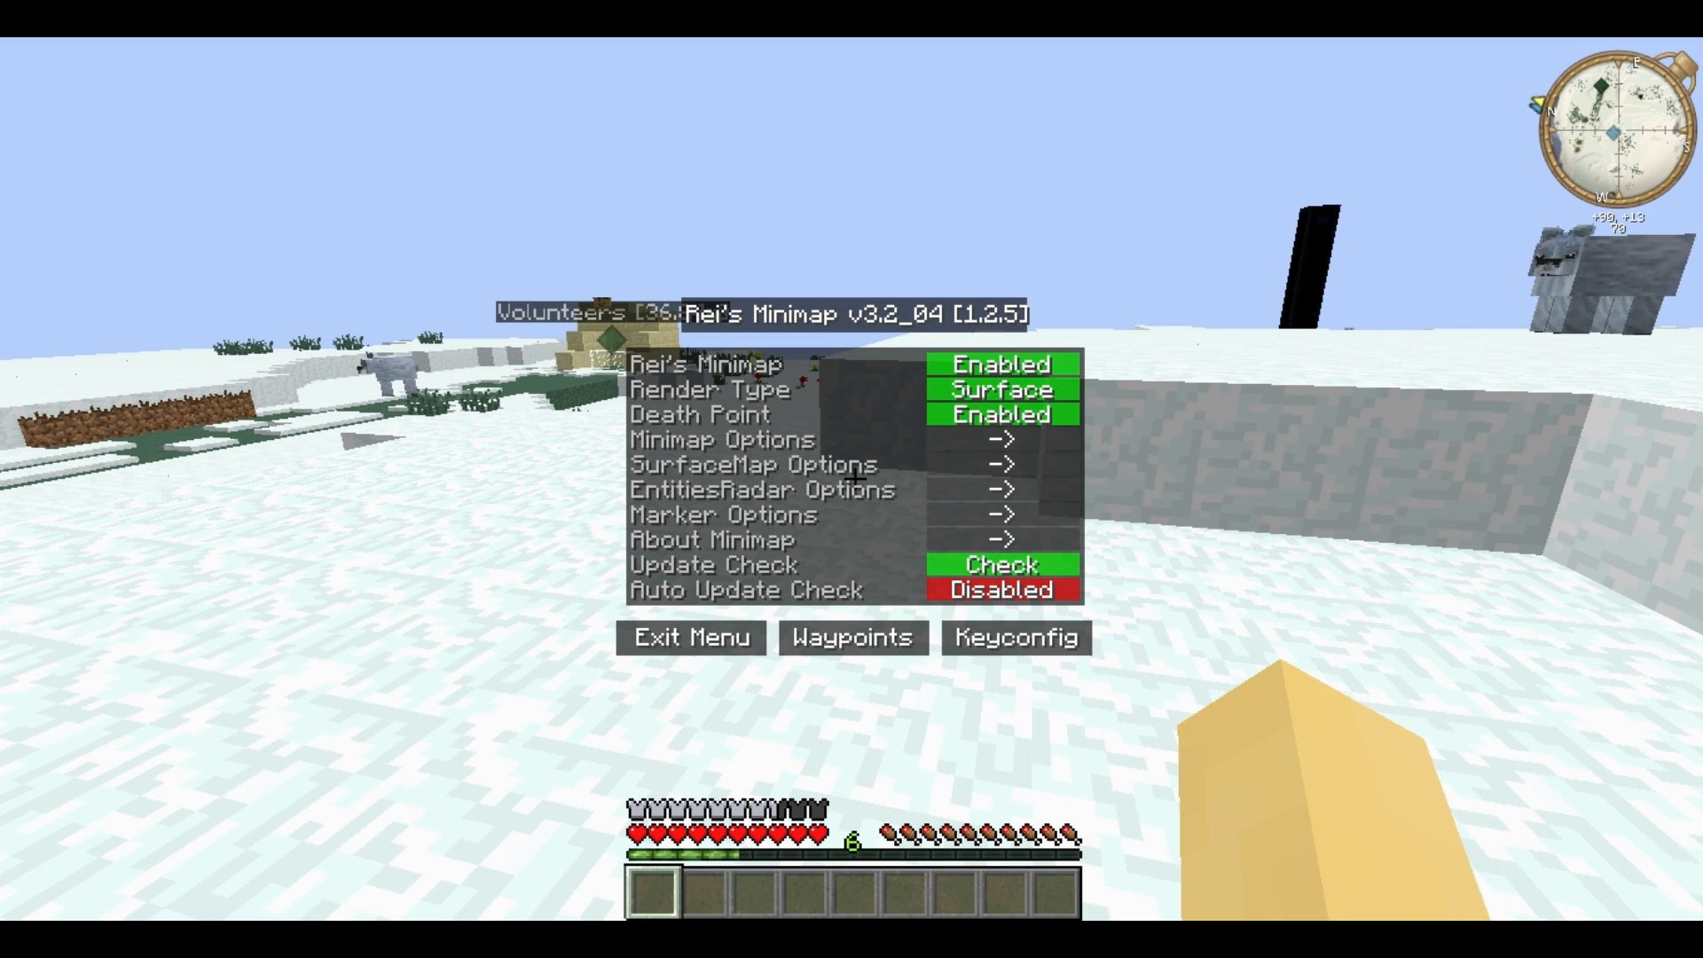
pyautogui.click(960, 393)
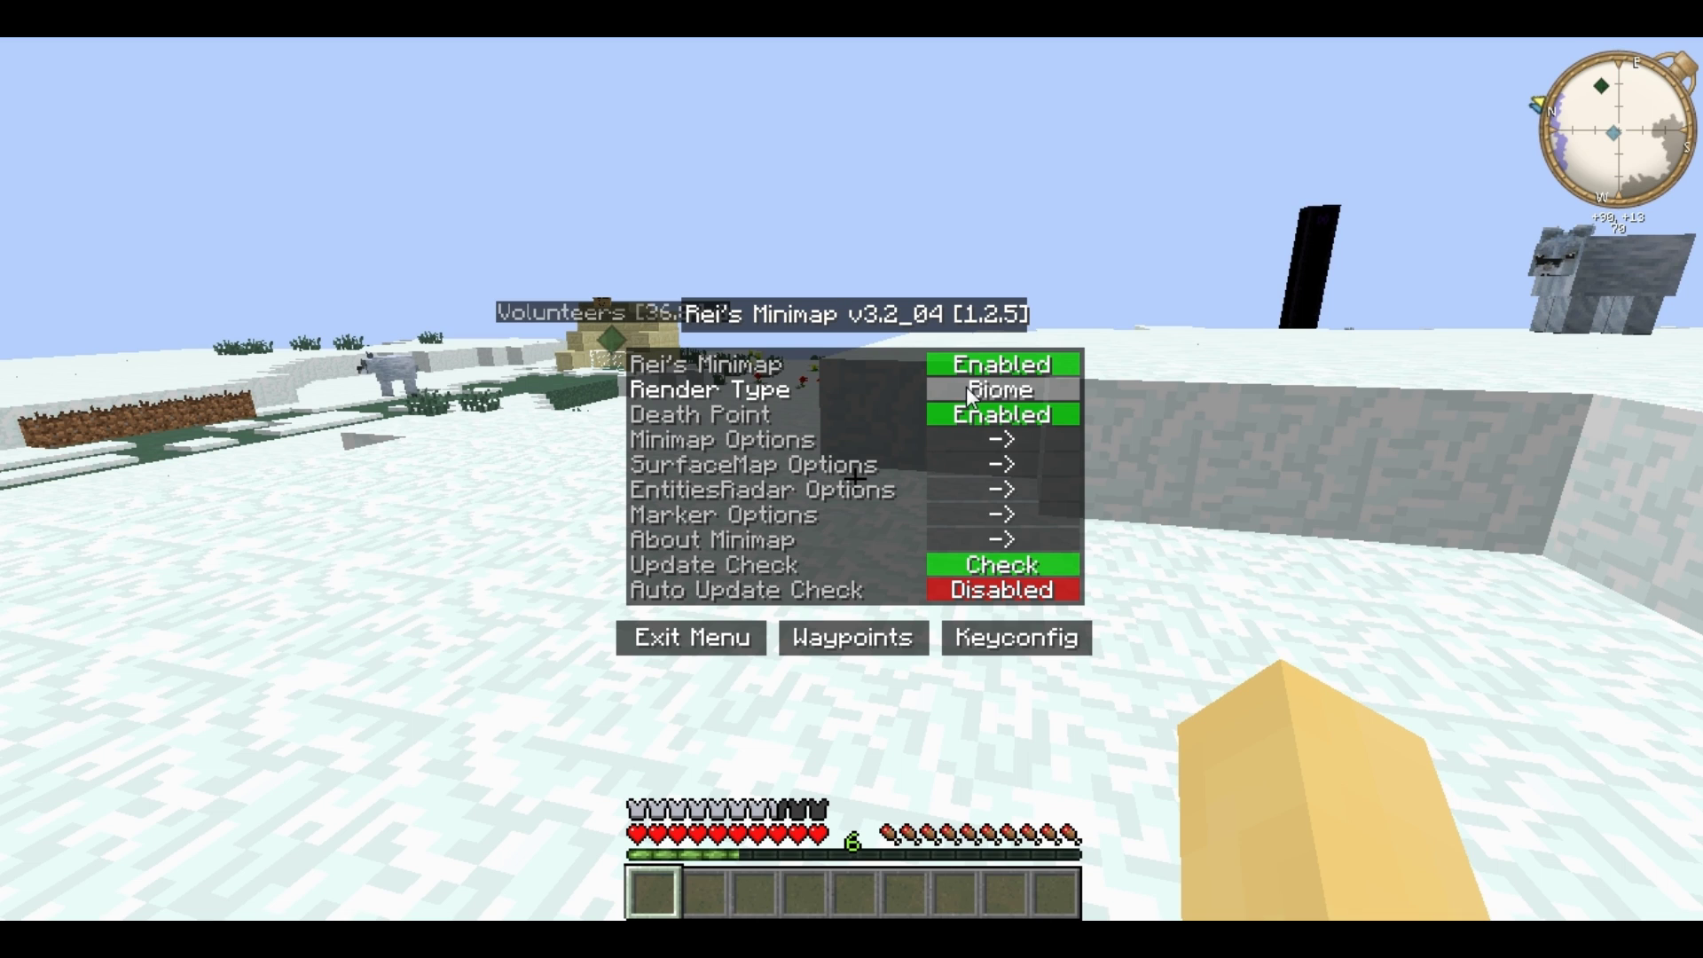
pyautogui.click(966, 387)
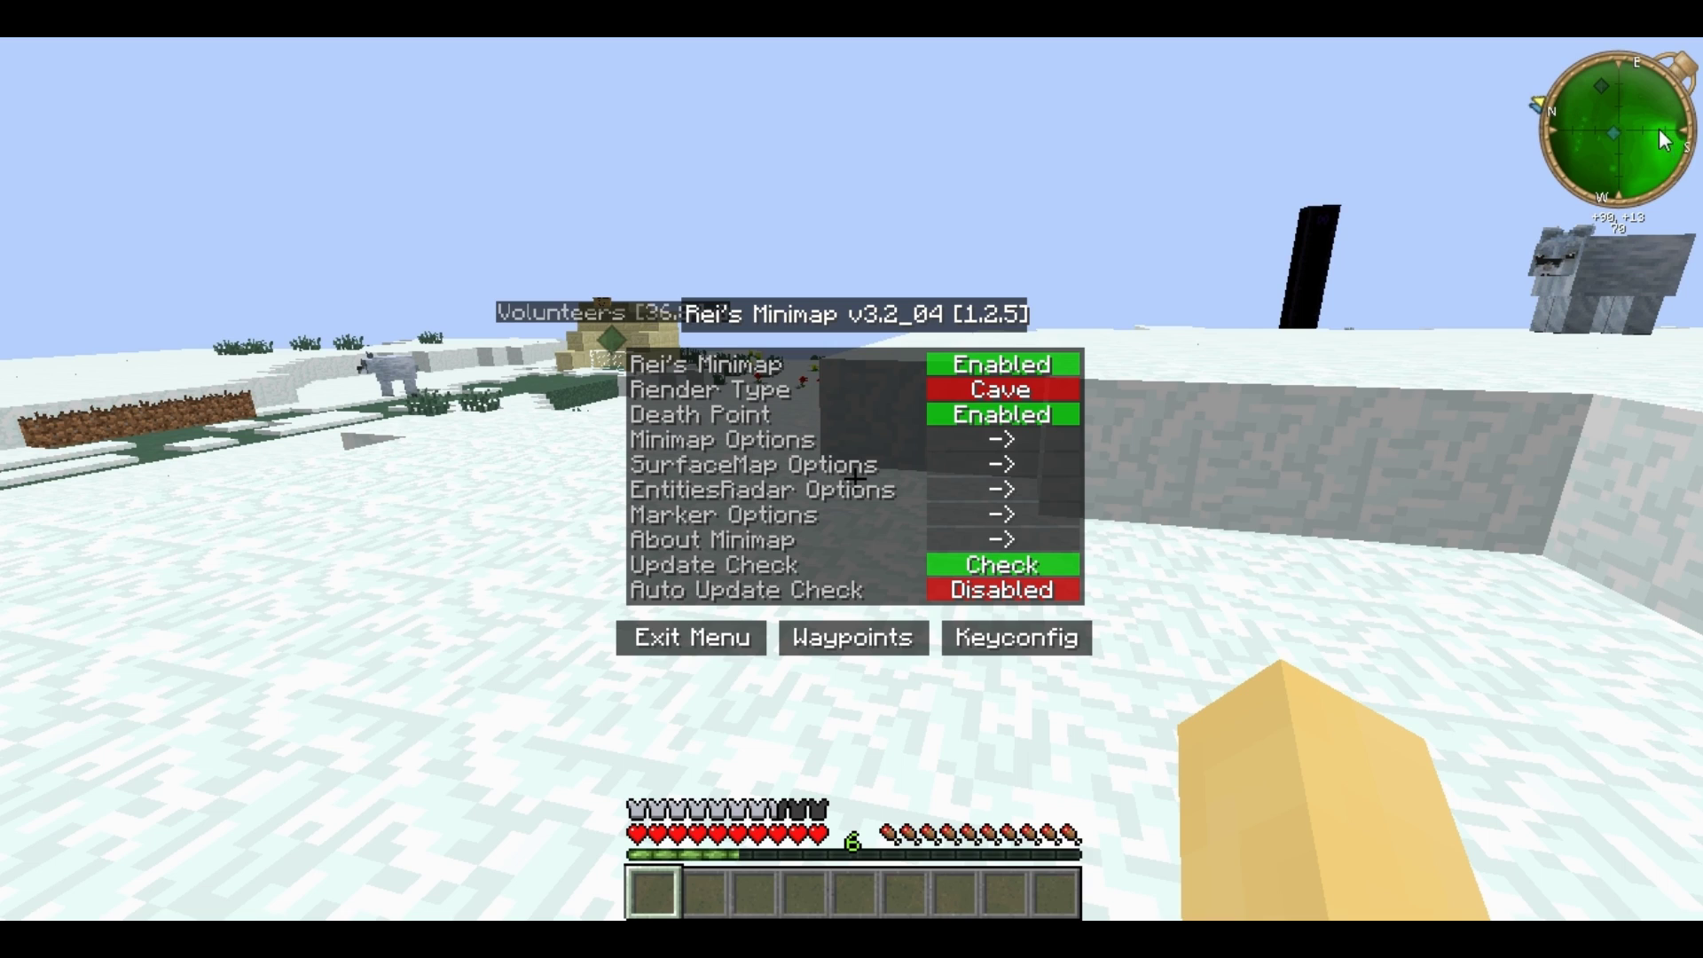
# Close and reopen the minimap settings, toggling Death Point off and on twice so it stays Enabled.
pyautogui.press('Escape')
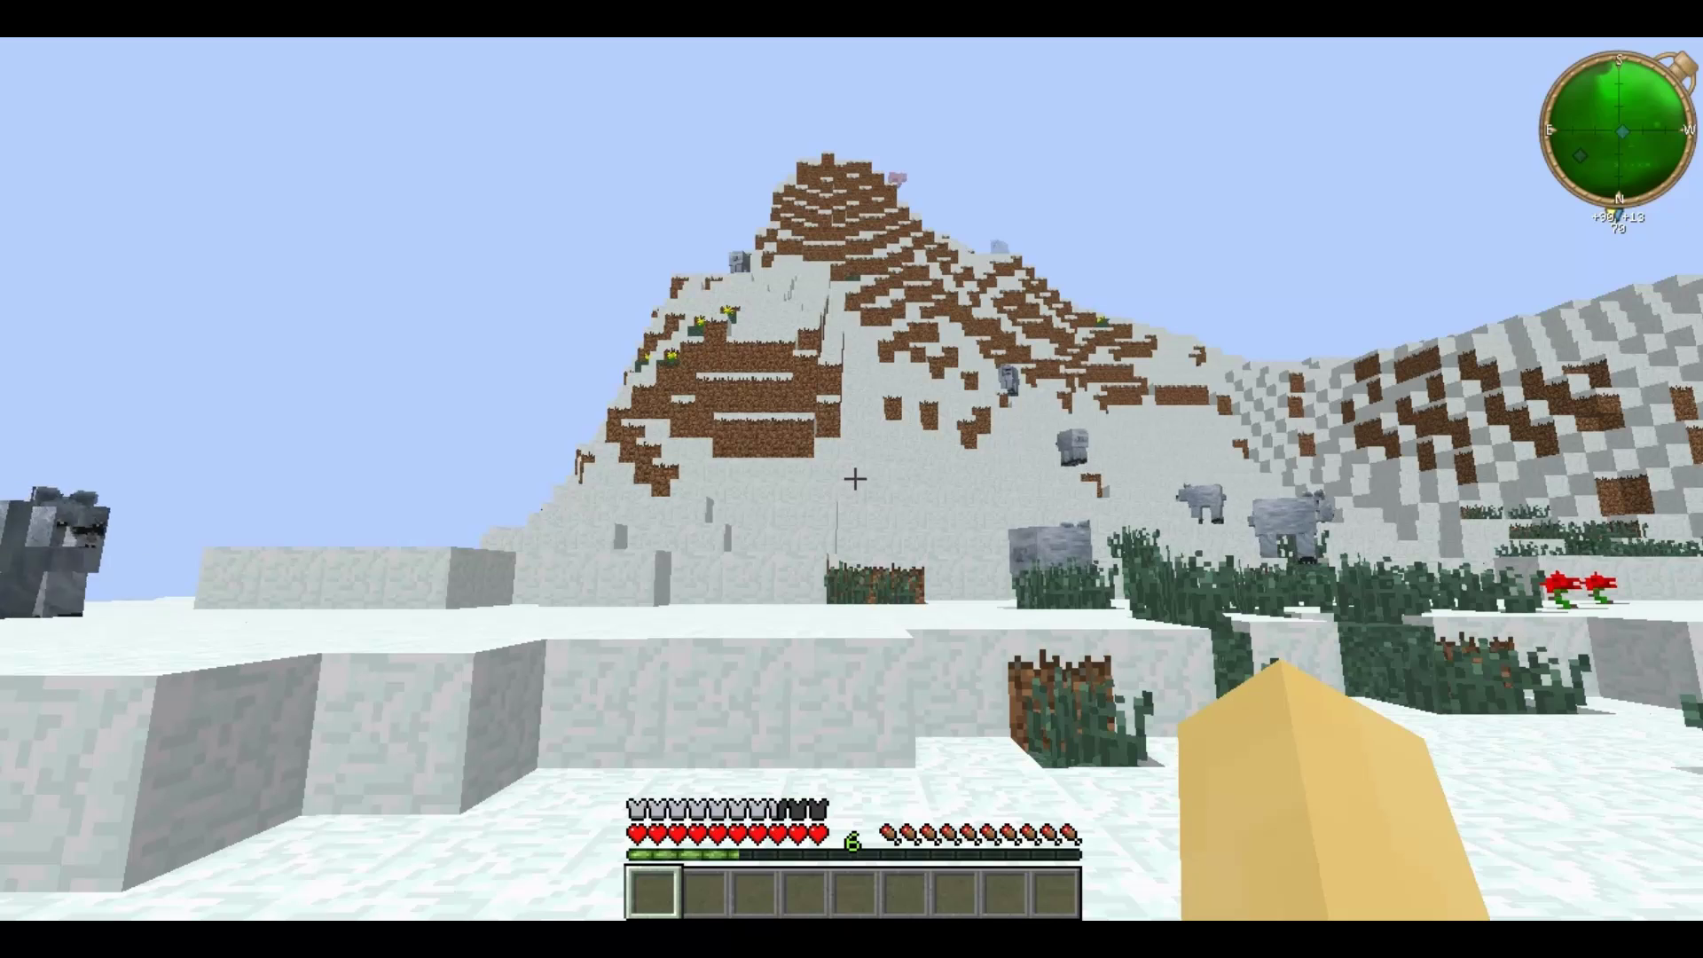
pyautogui.press('m')
pyautogui.click(1060, 419)
pyautogui.click(1061, 414)
pyautogui.click(1059, 415)
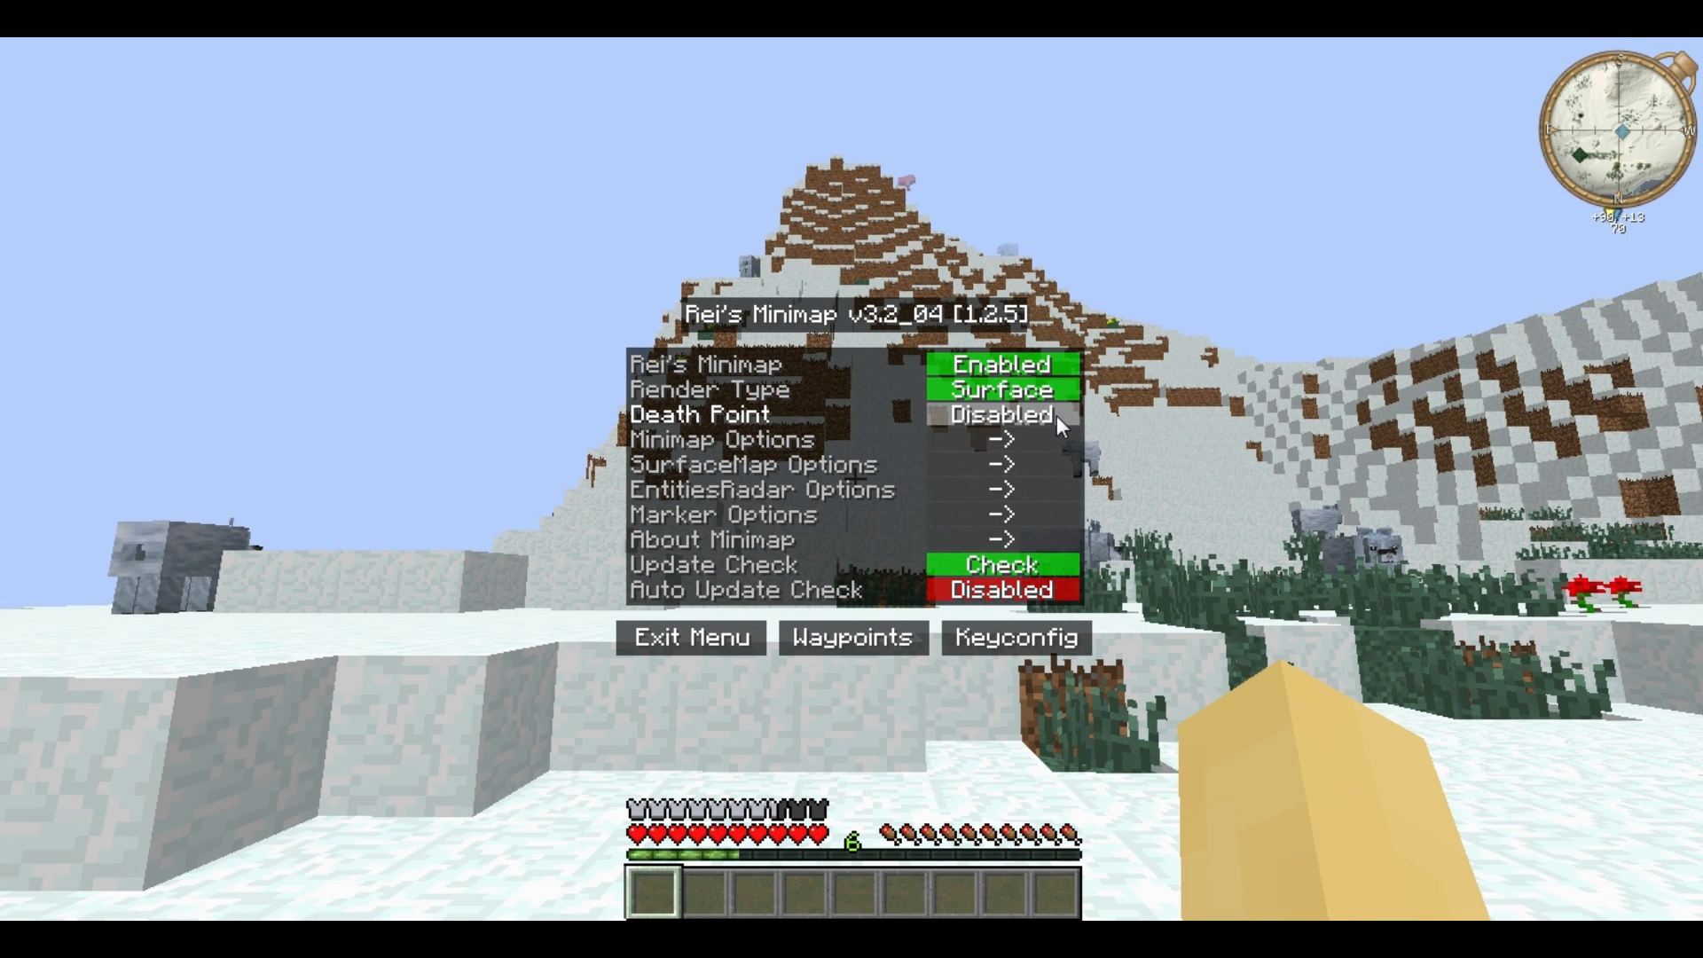
pyautogui.click(1057, 416)
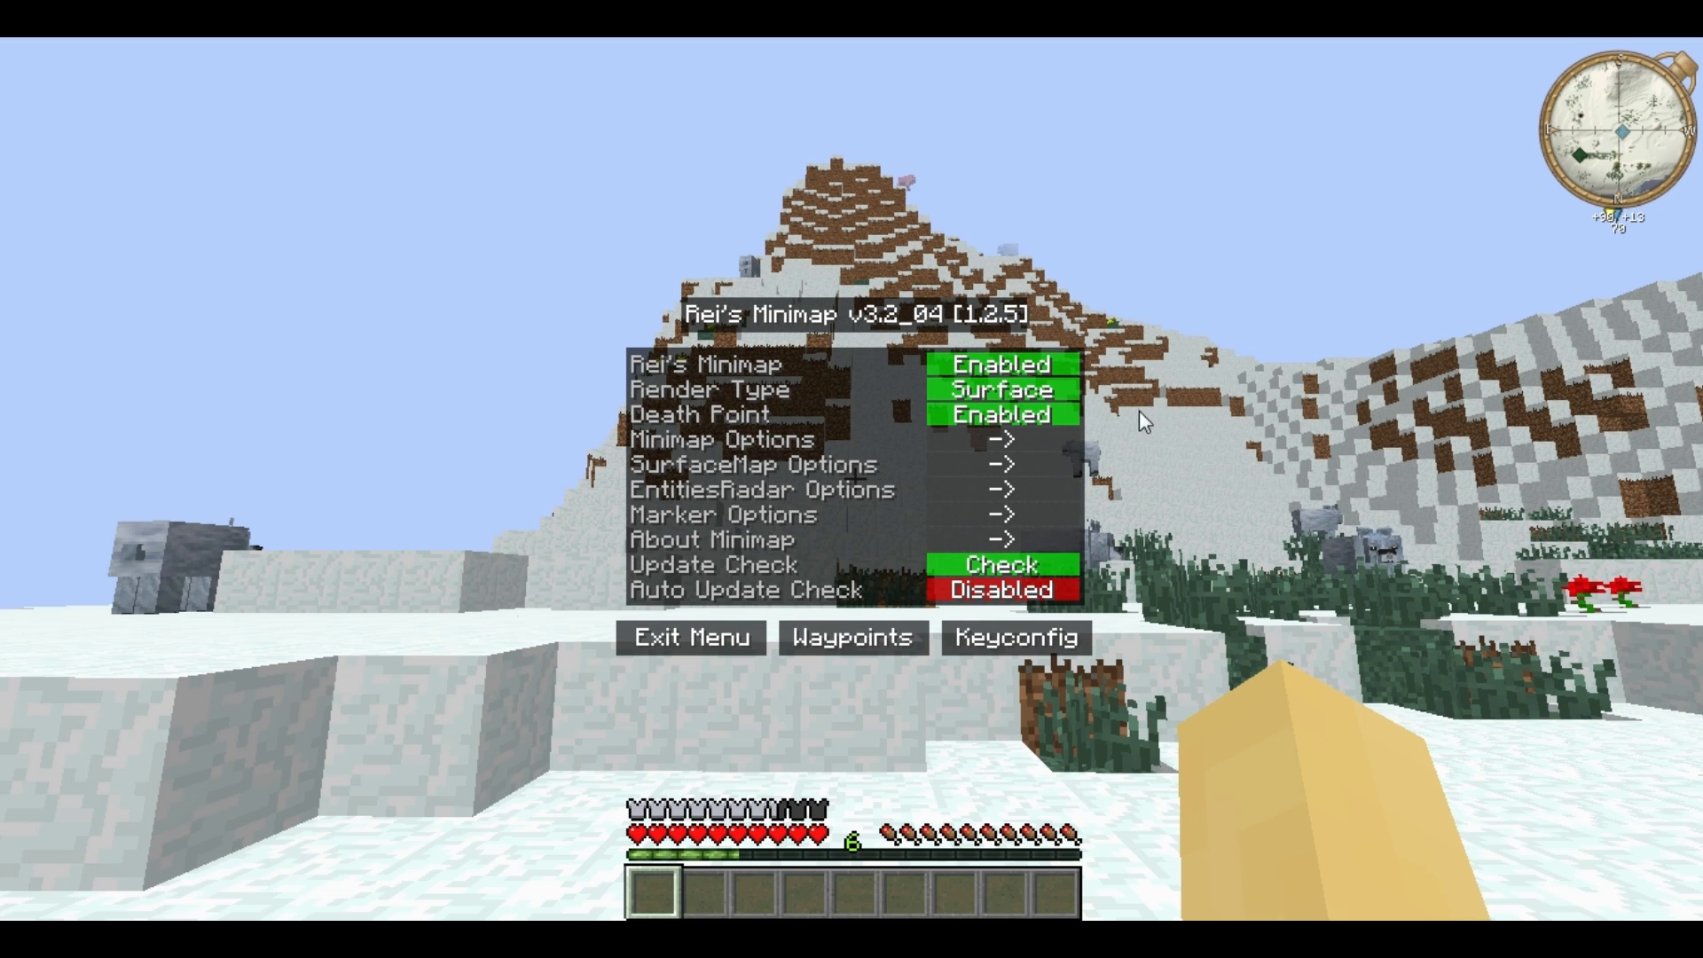
# In Minimap Options, try a square shape and Rei Minimap texture, then restore round and Zan Minimap.
pyautogui.click(1058, 449)
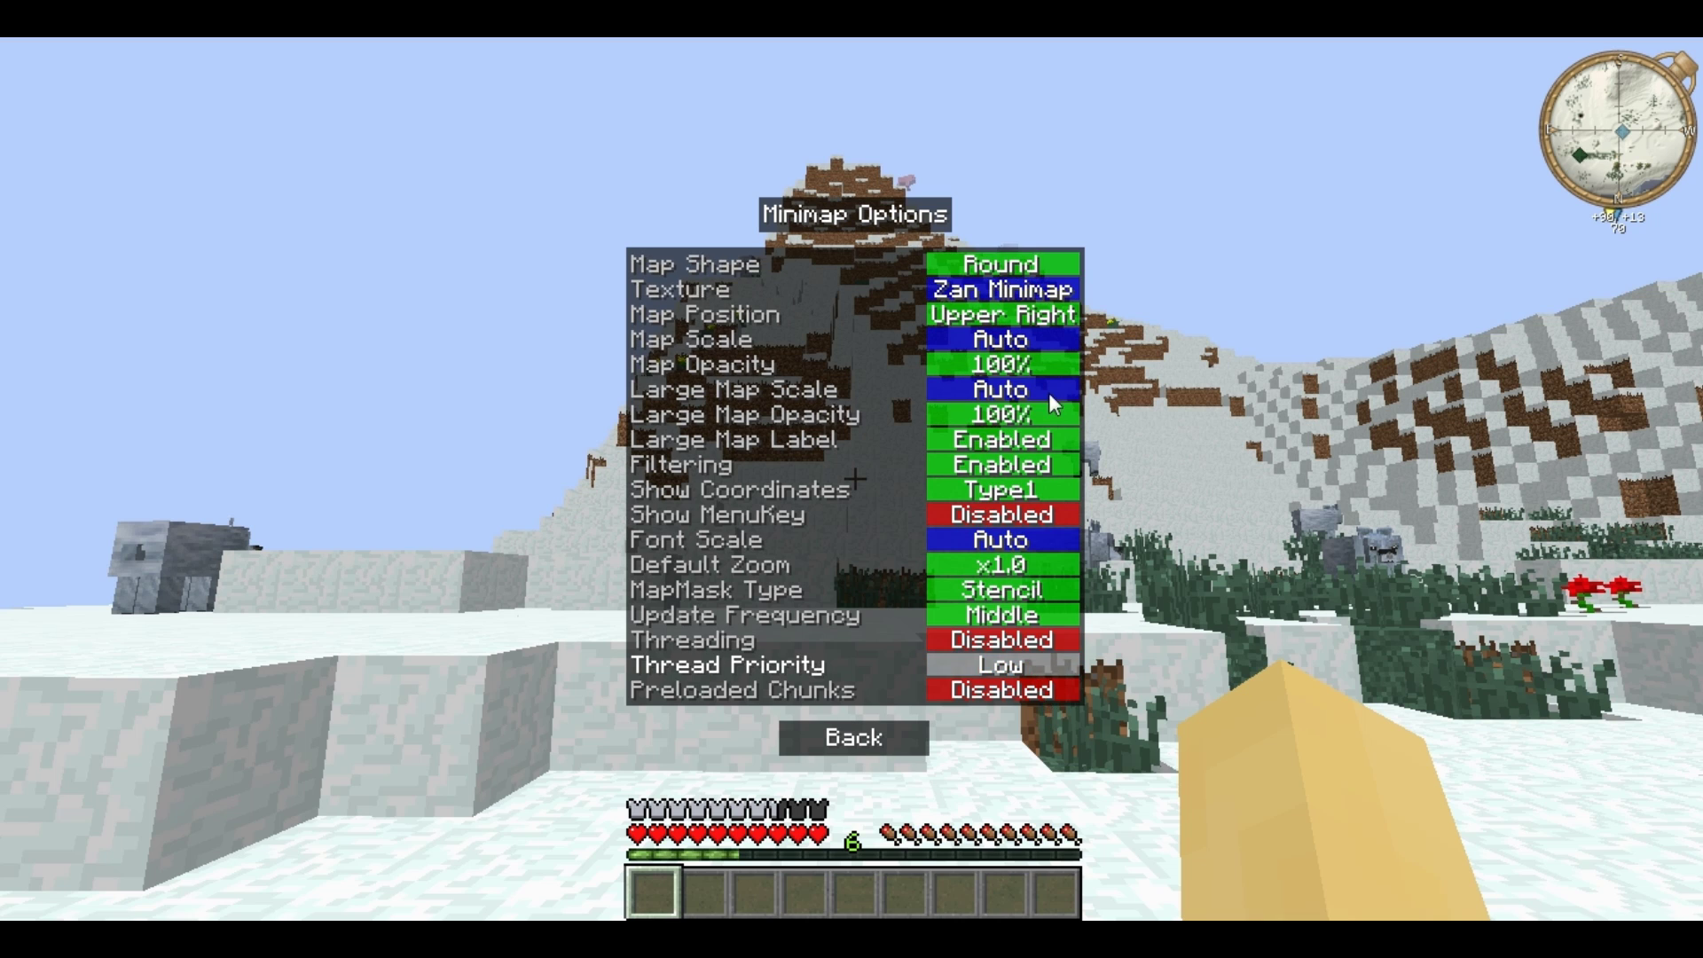
pyautogui.click(1068, 267)
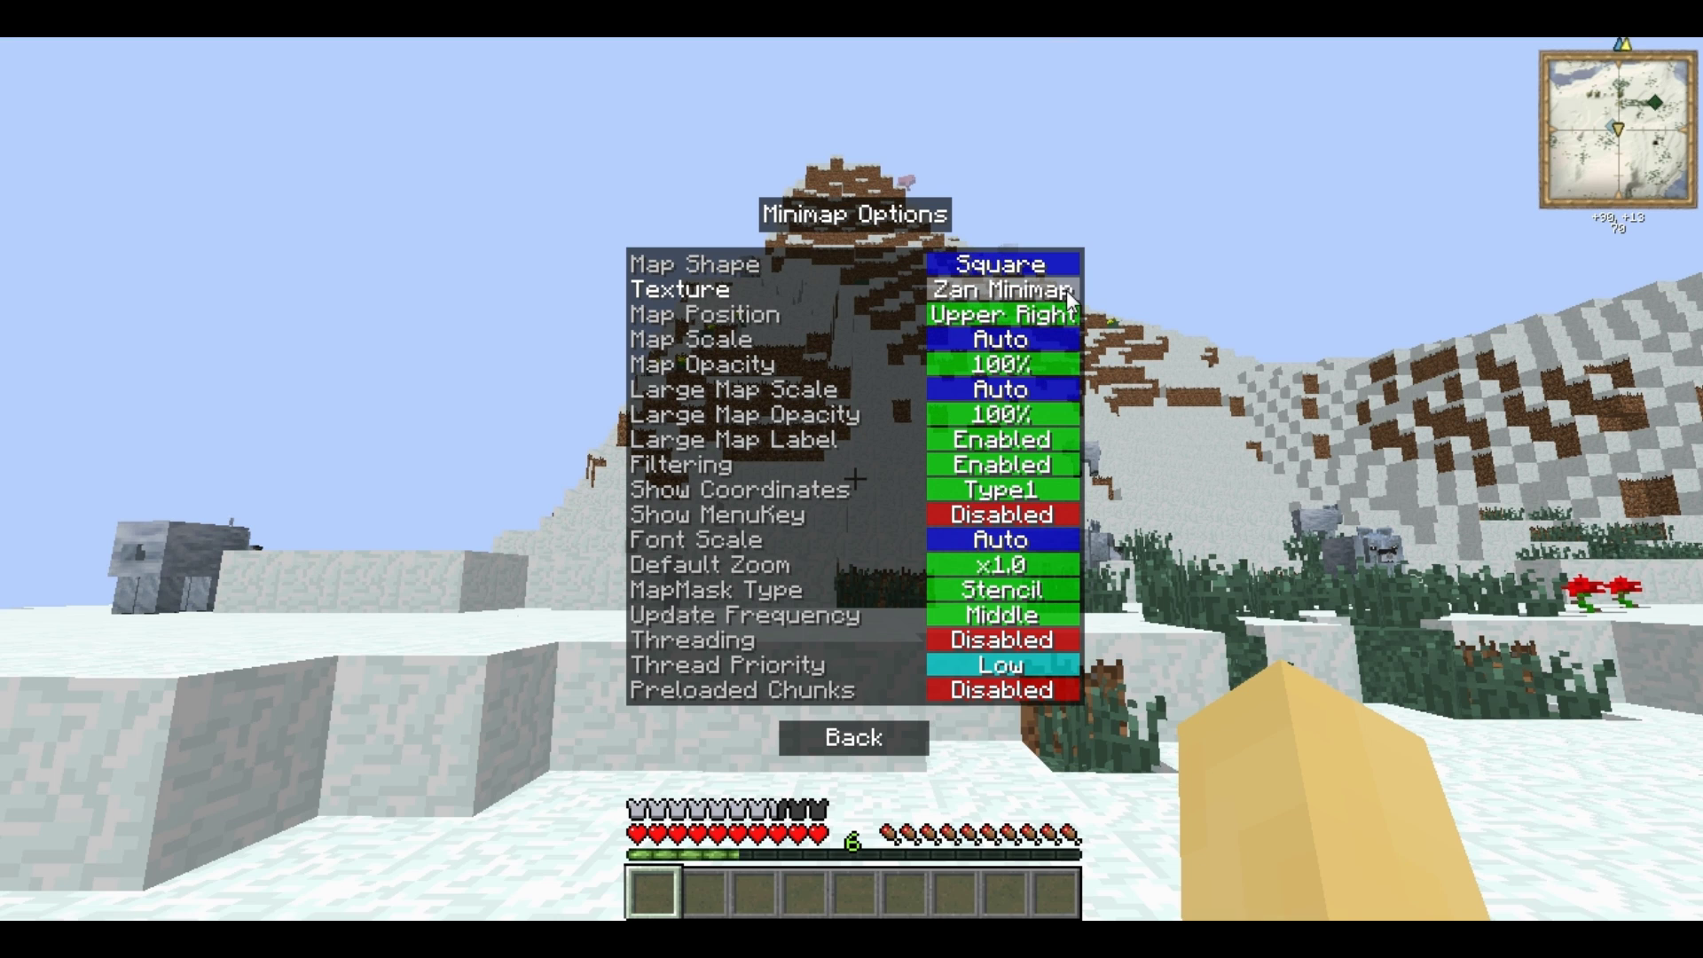
pyautogui.click(1069, 290)
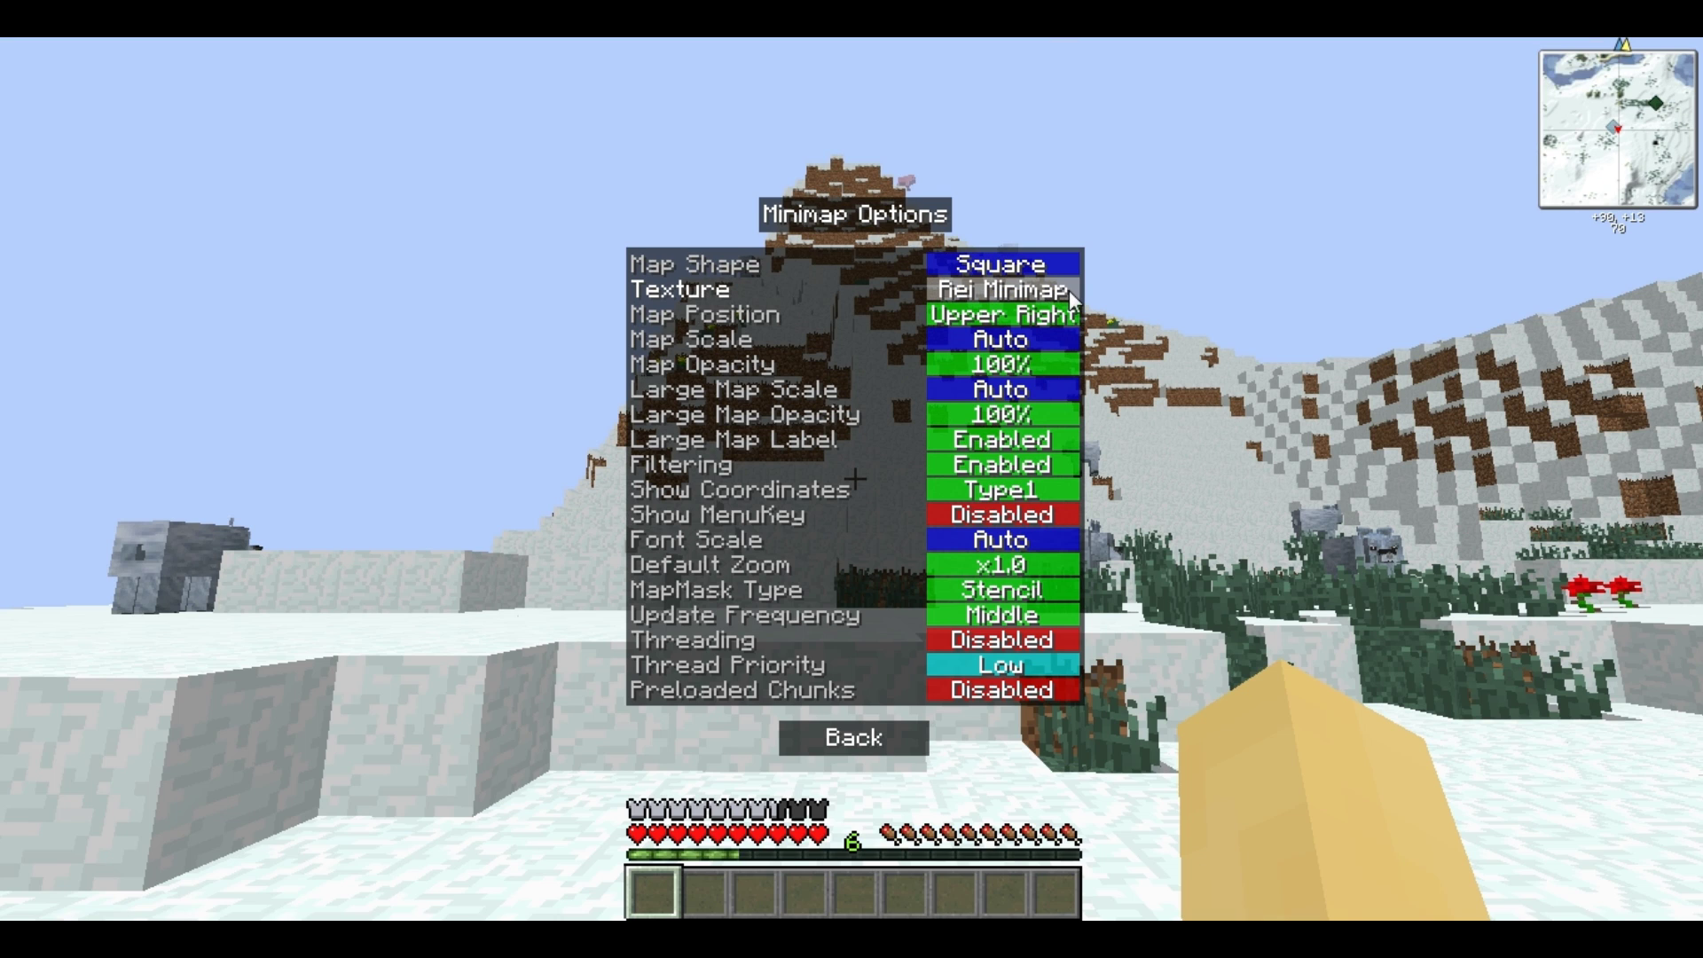
pyautogui.click(1071, 264)
pyautogui.click(1070, 291)
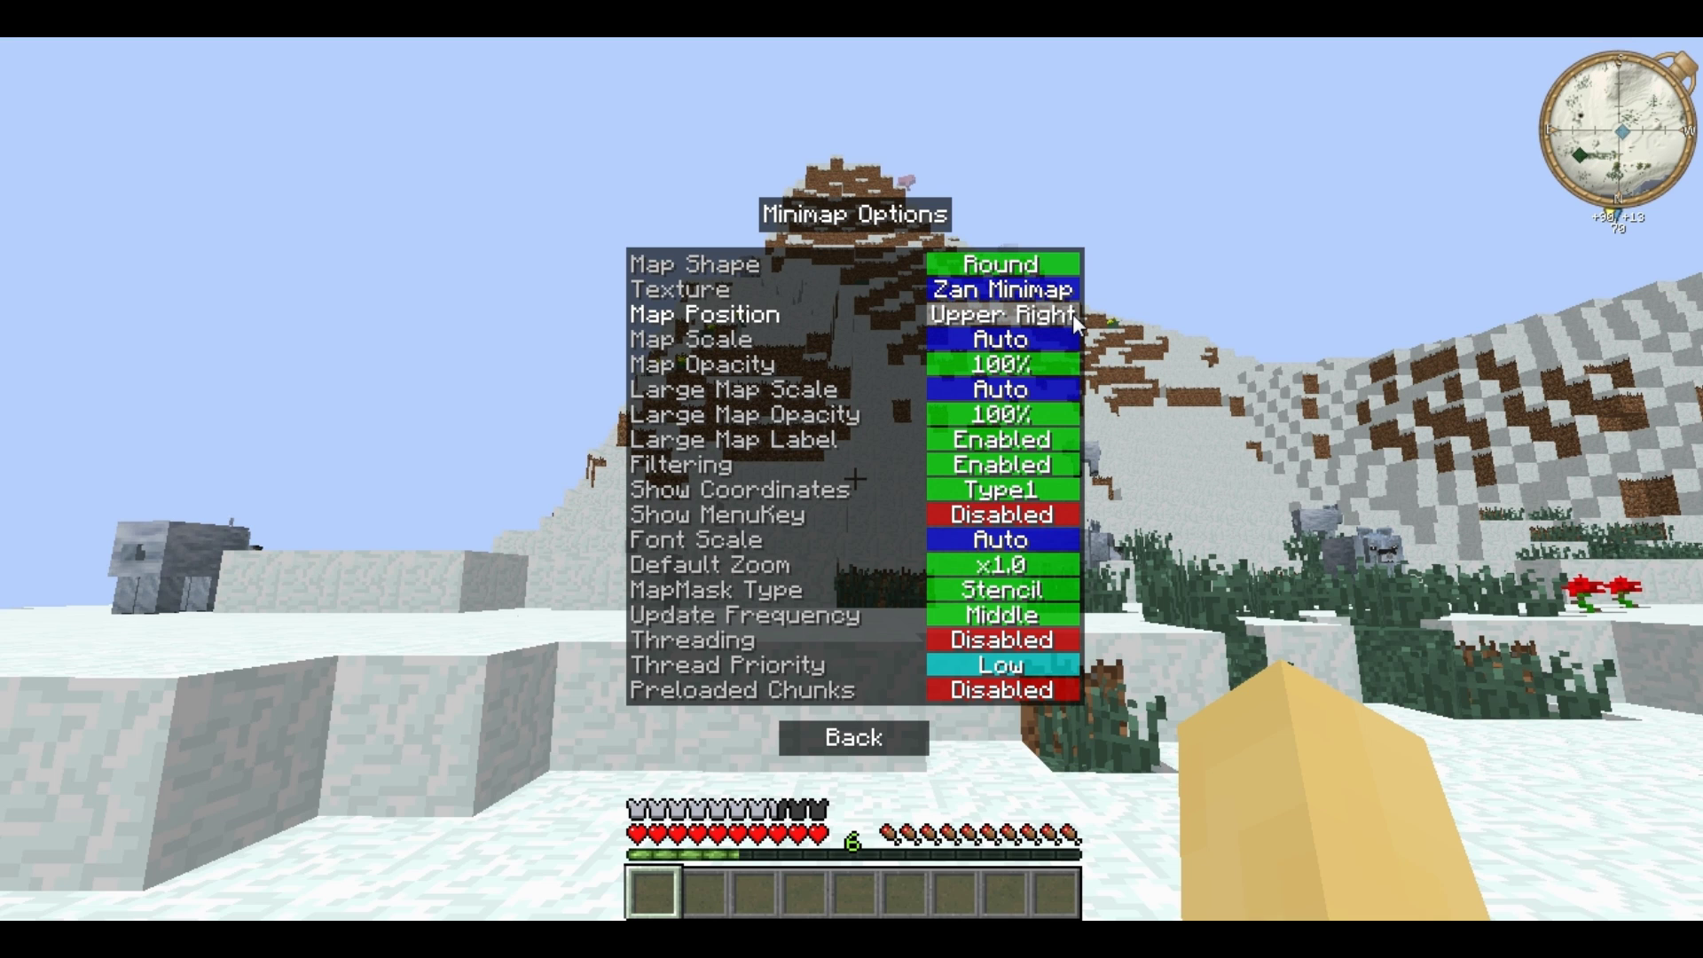
# Cycle Map Position through lower right, upper left and lower left back to upper right.
pyautogui.click(1073, 314)
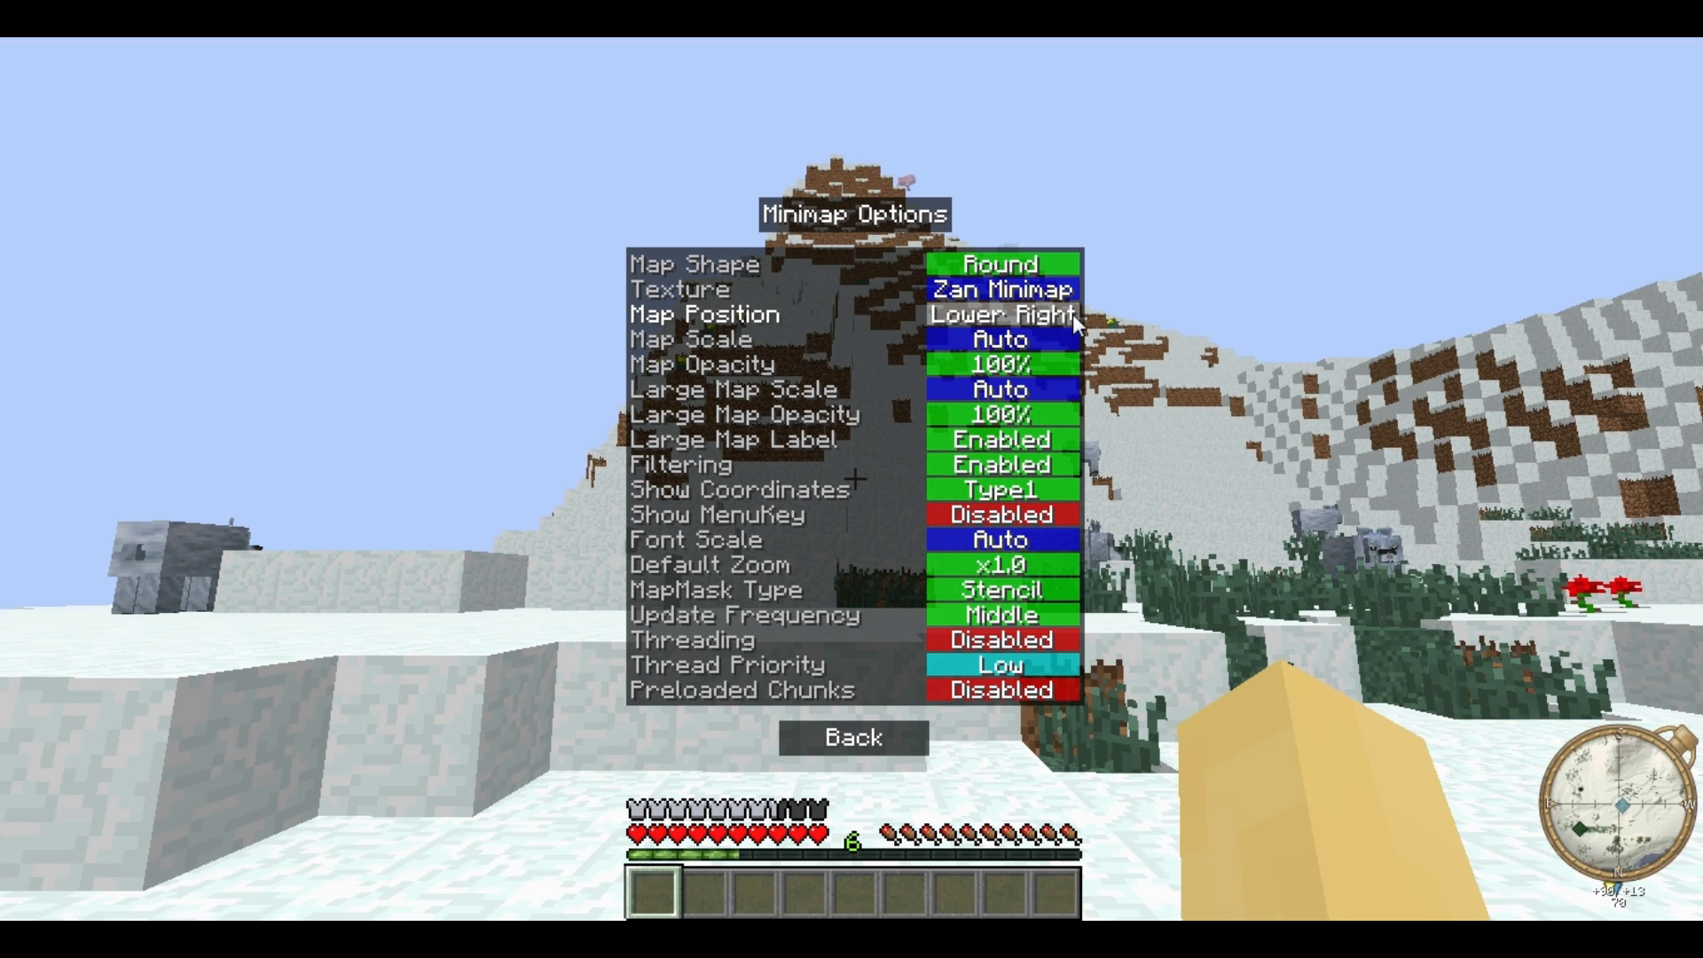
pyautogui.click(1073, 315)
pyautogui.click(1073, 314)
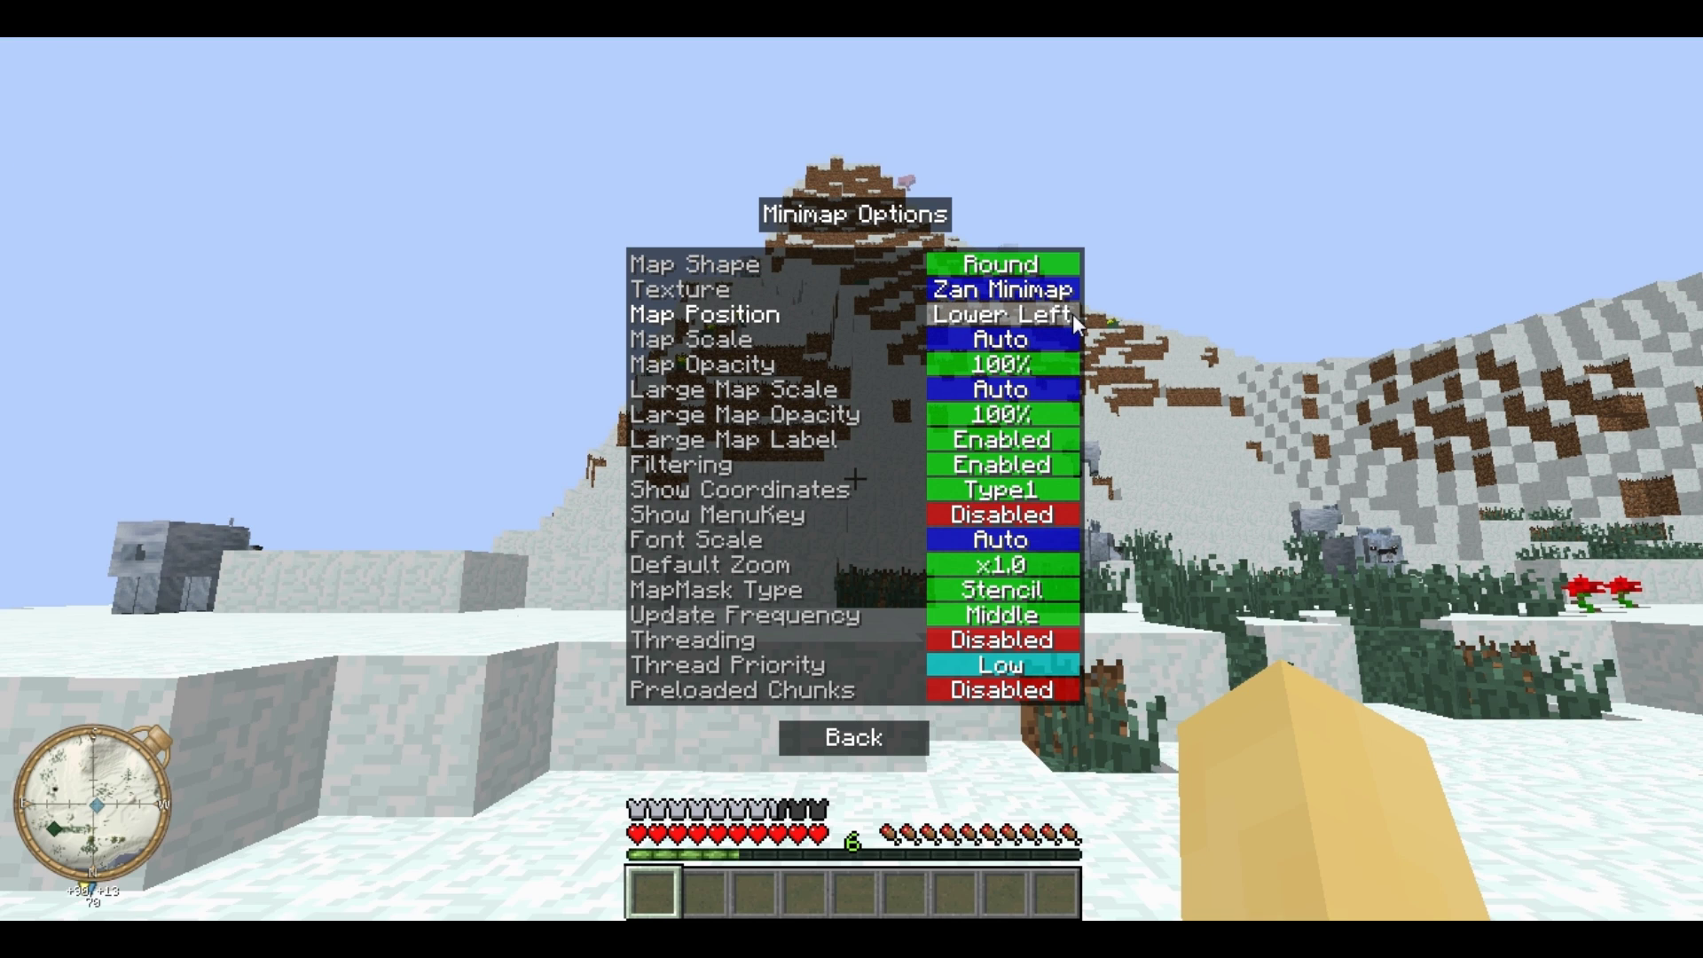
pyautogui.click(1073, 314)
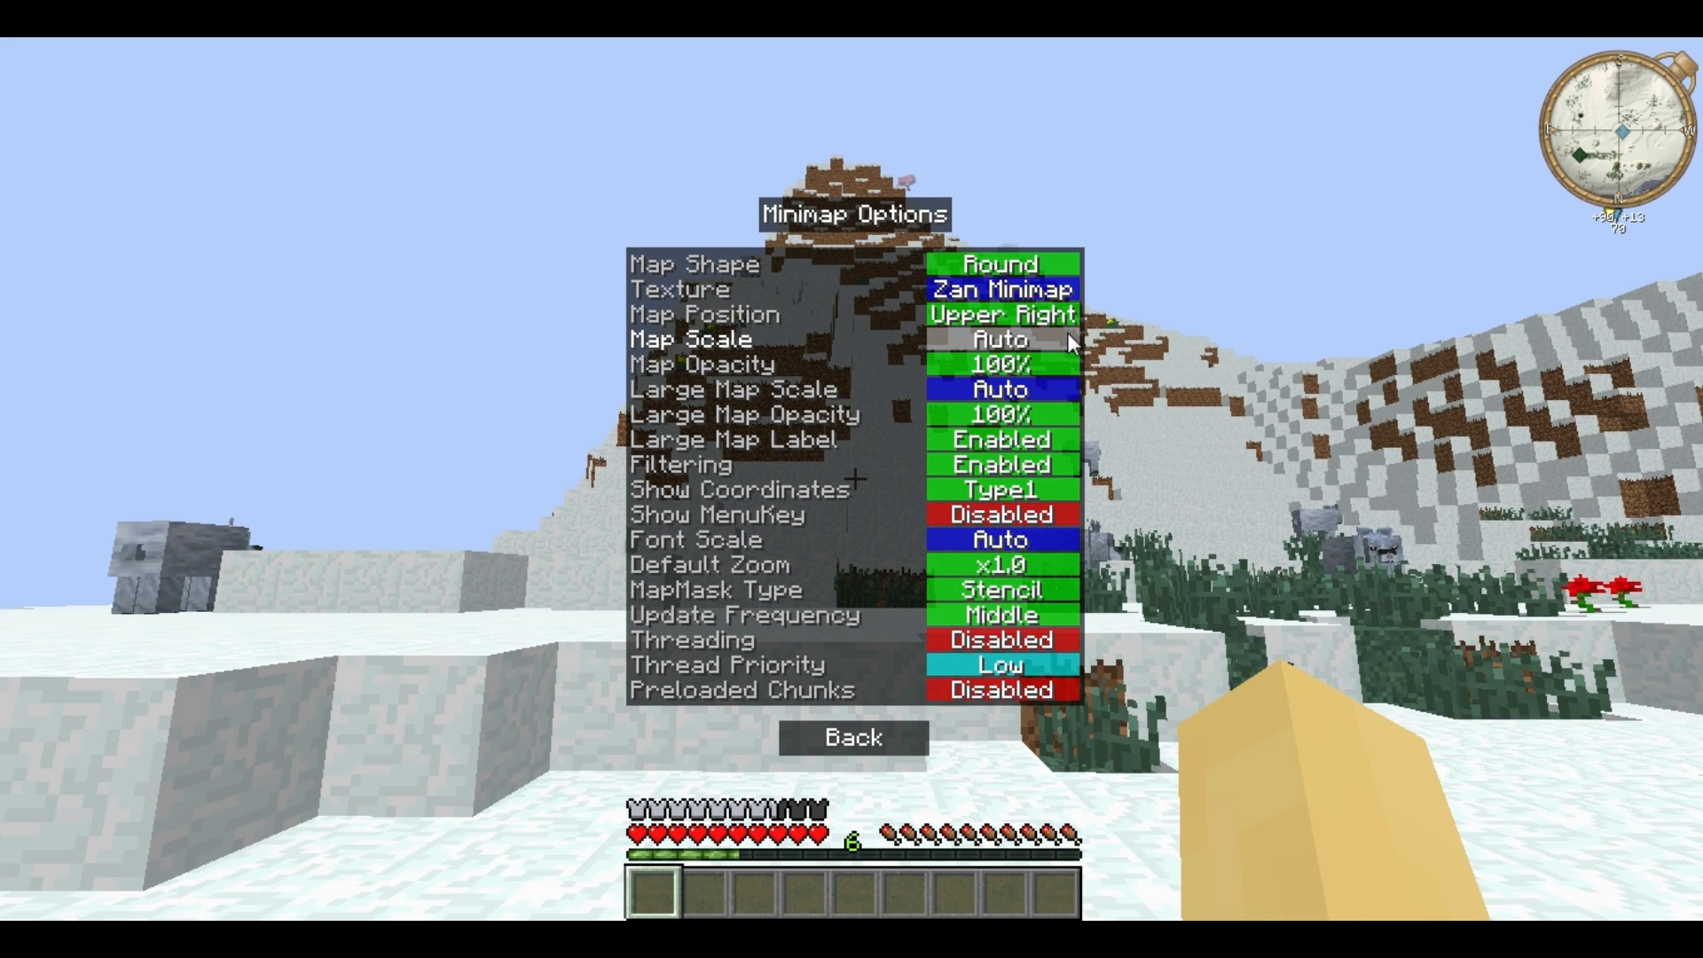
# Cycle Map Scale through Small, Normal, Large and Gui Scale back to Auto.
pyautogui.click(1069, 338)
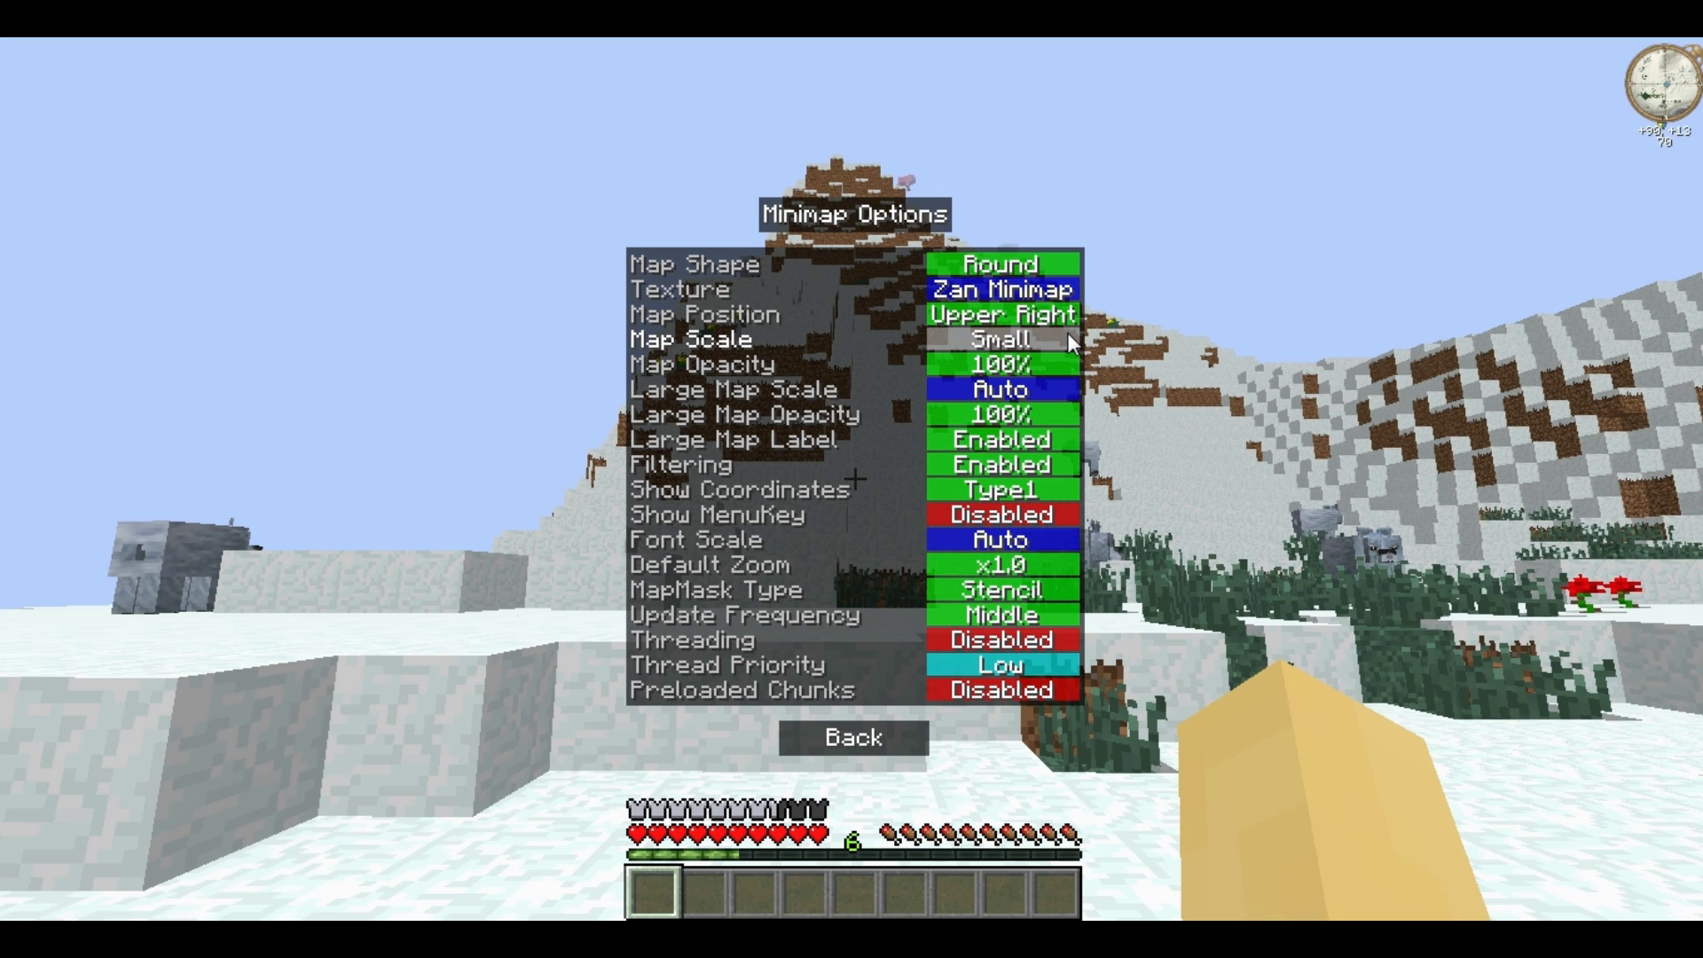
pyautogui.click(1066, 333)
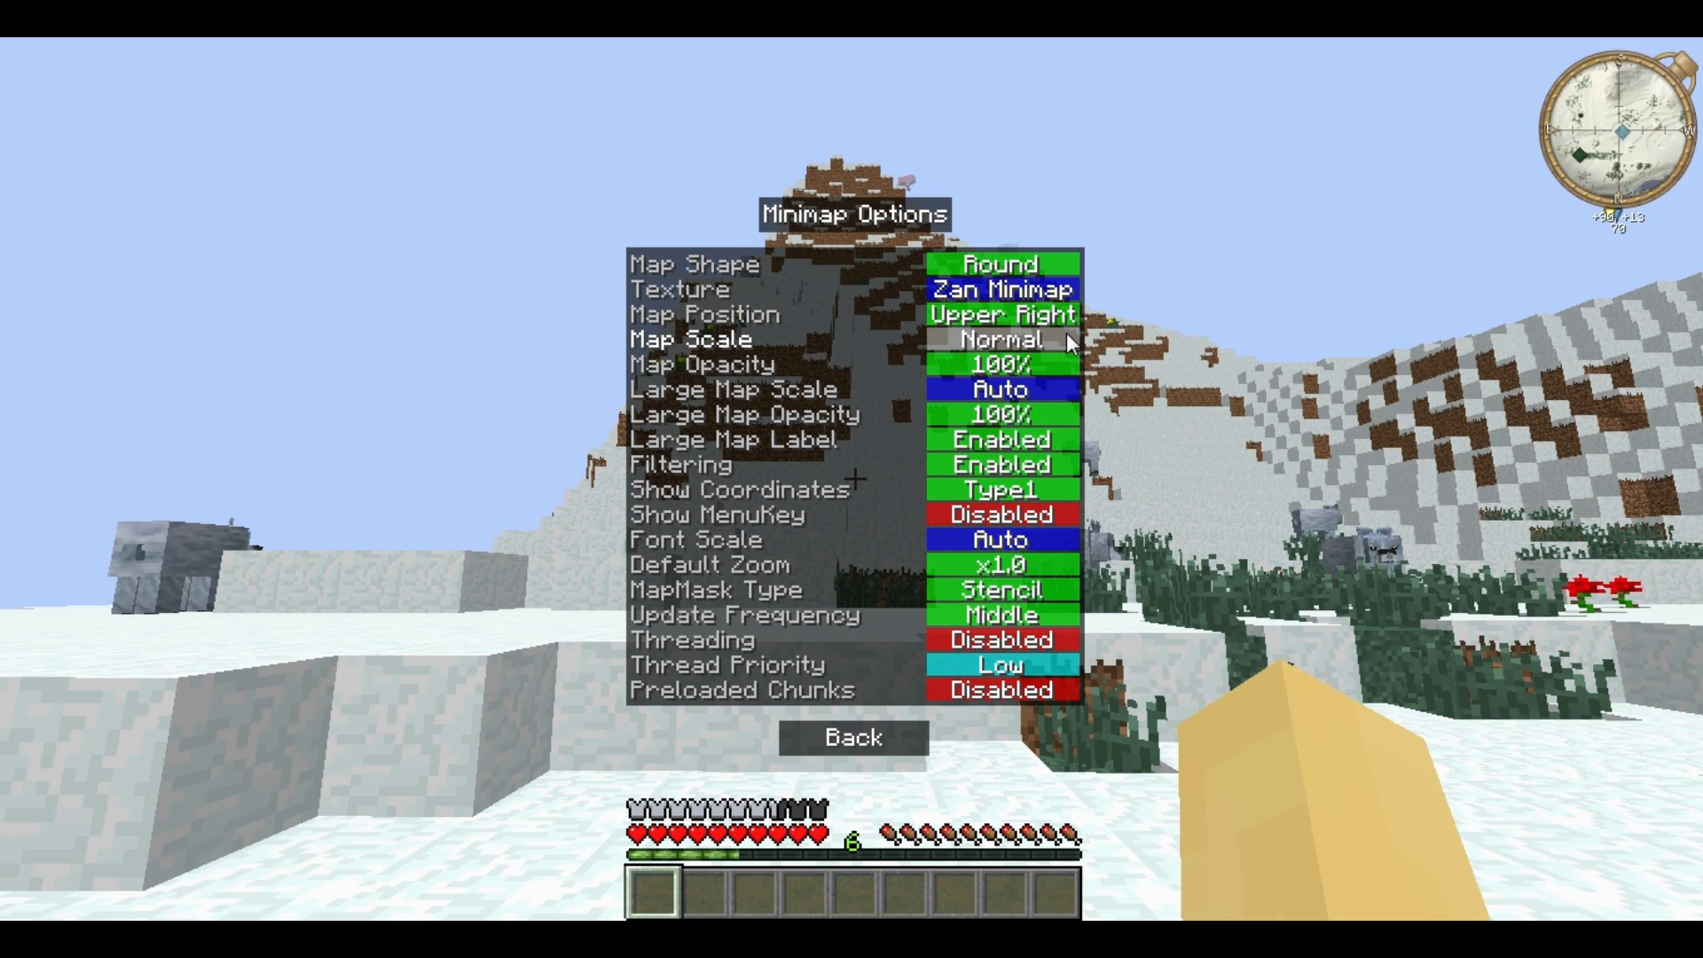
pyautogui.click(1067, 332)
pyautogui.click(1066, 332)
pyautogui.click(1066, 334)
pyautogui.click(1067, 335)
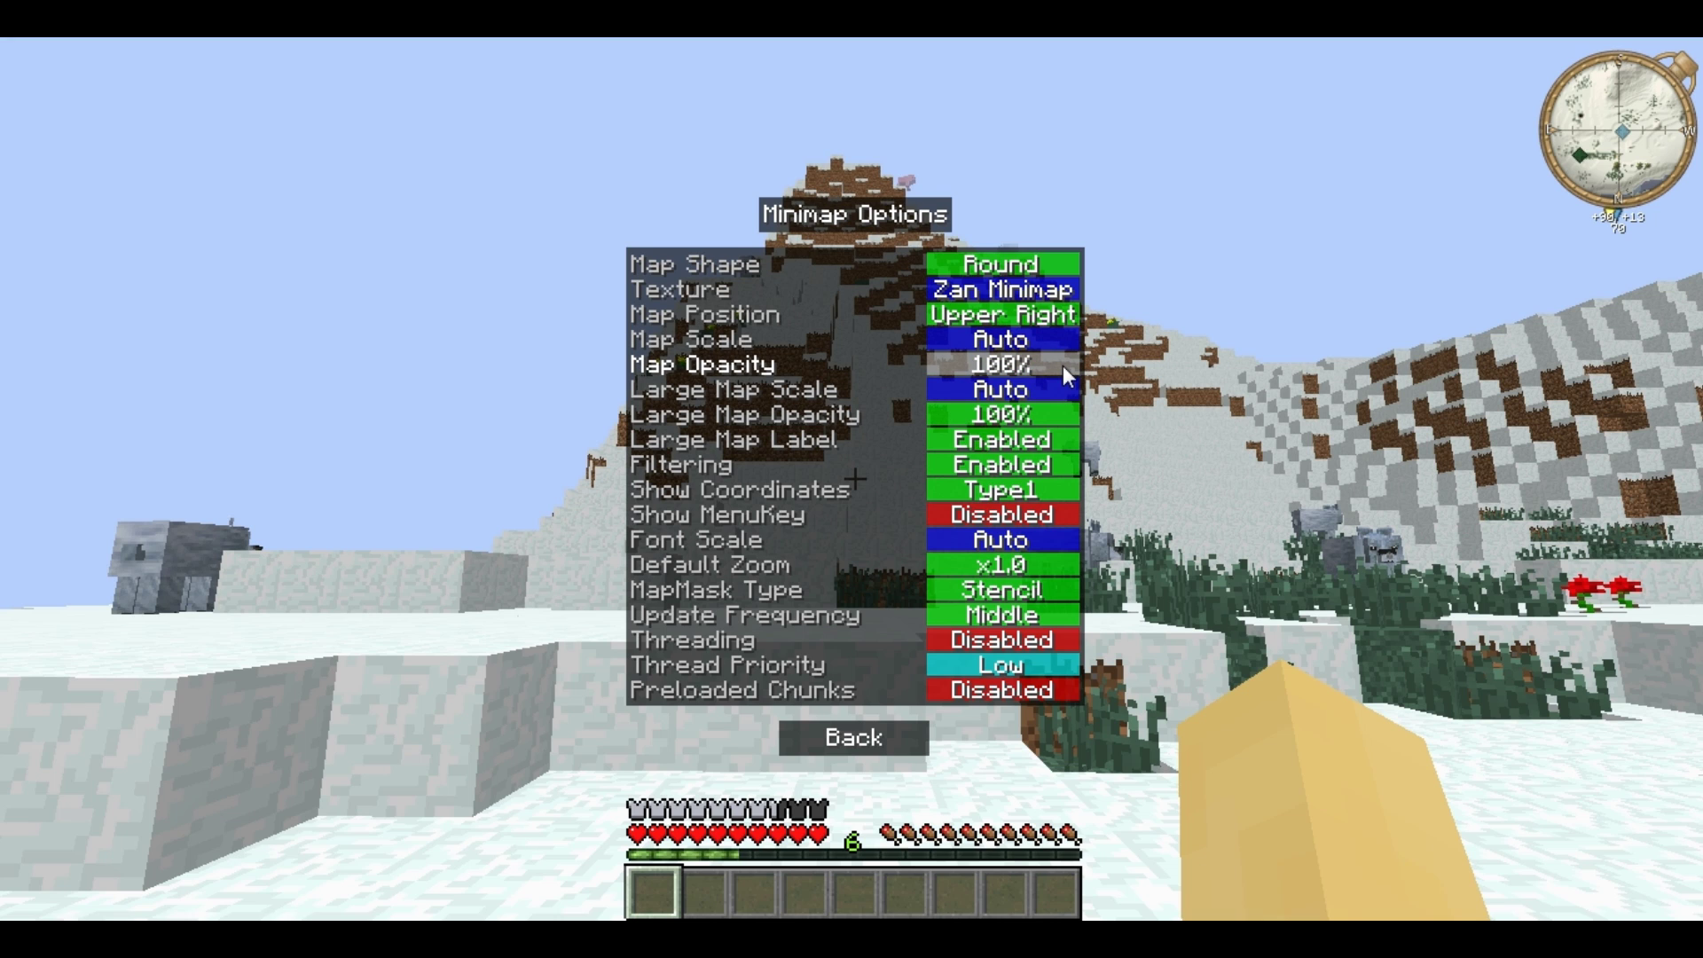
# Step Map Opacity through 25%, 50% and 75% back to 100%.
pyautogui.click(1064, 365)
pyautogui.click(1063, 367)
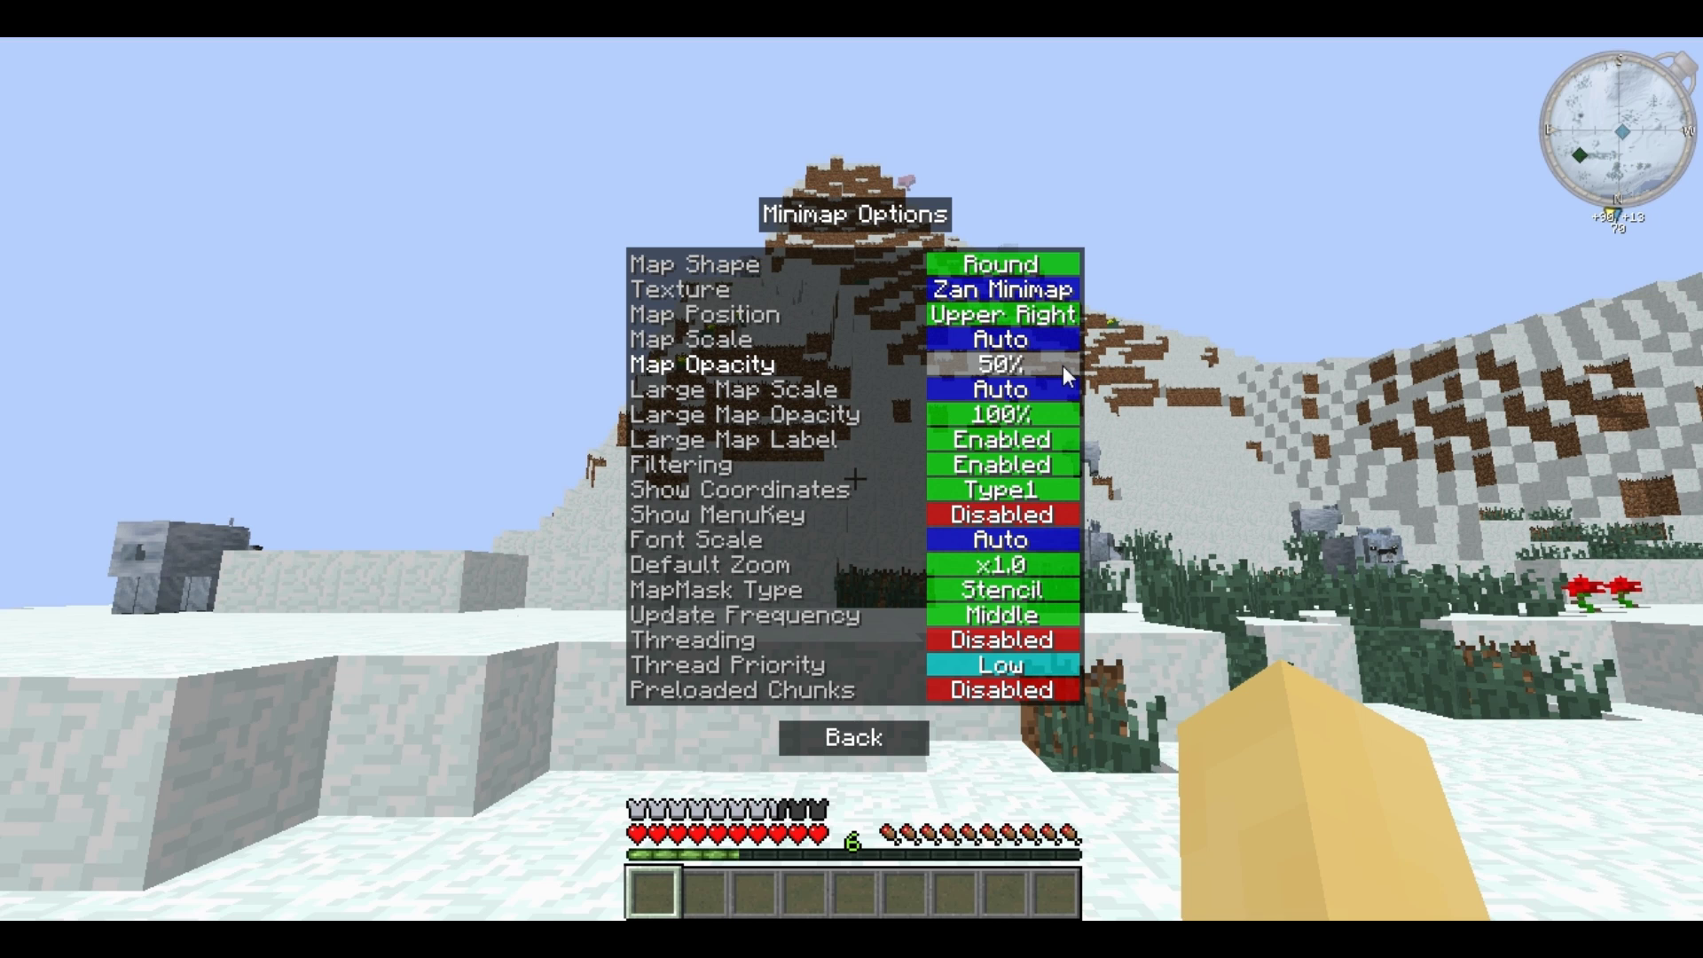
pyautogui.click(1063, 366)
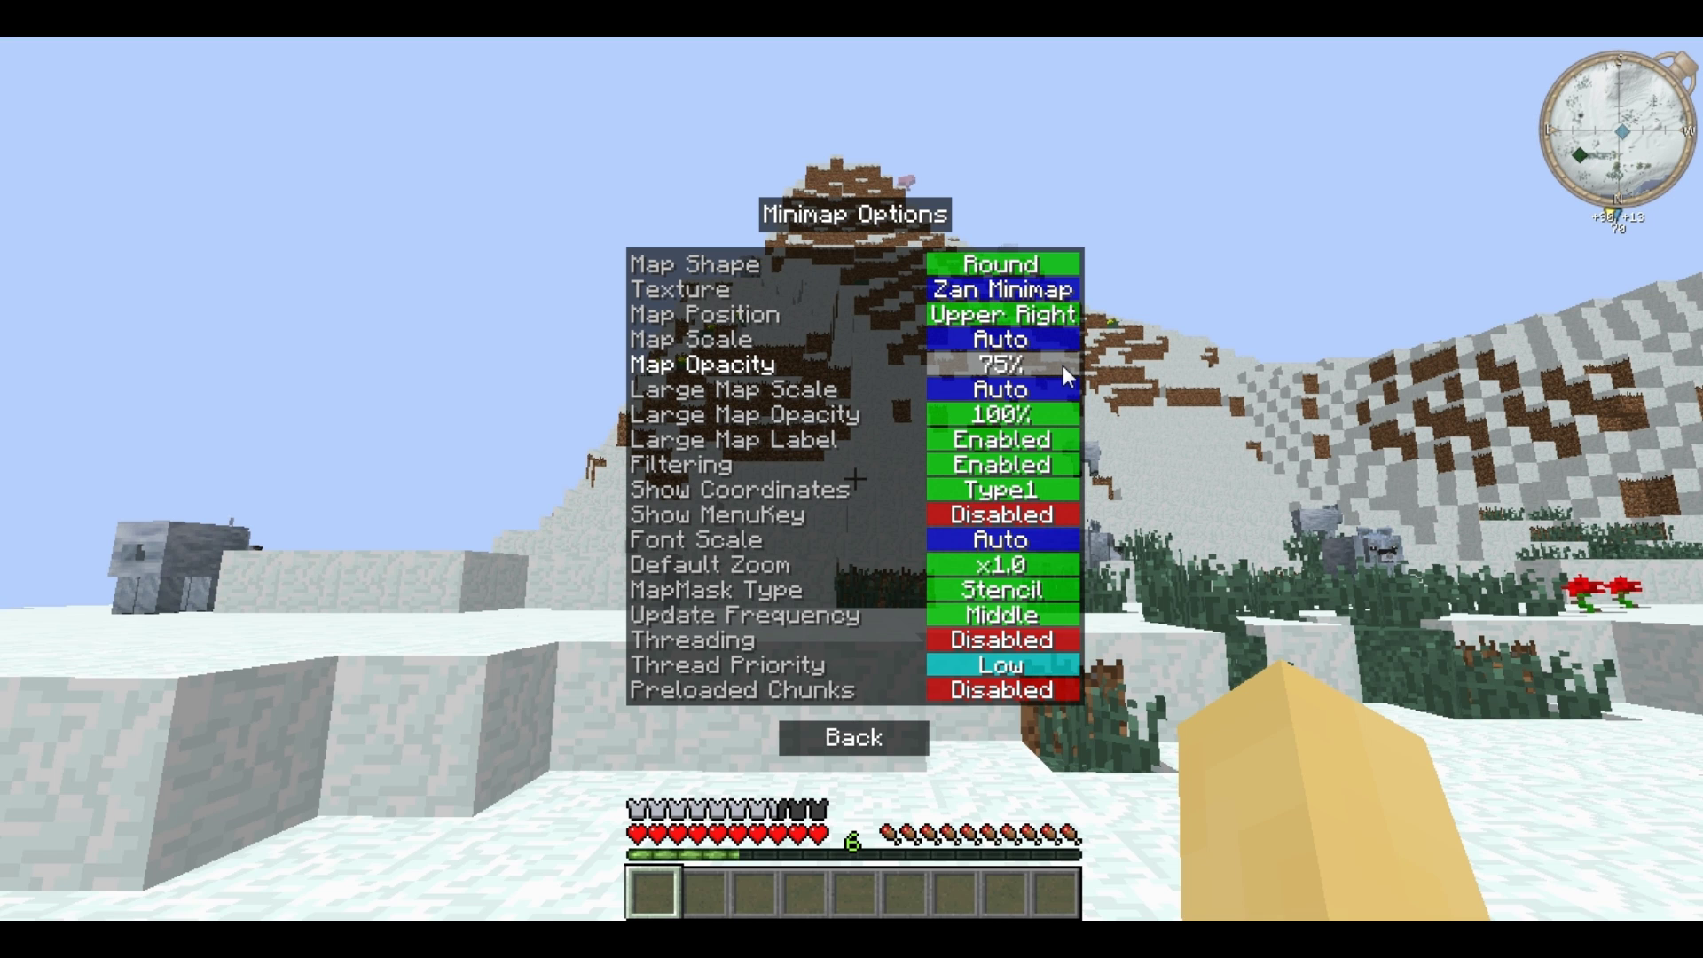
pyautogui.click(1064, 366)
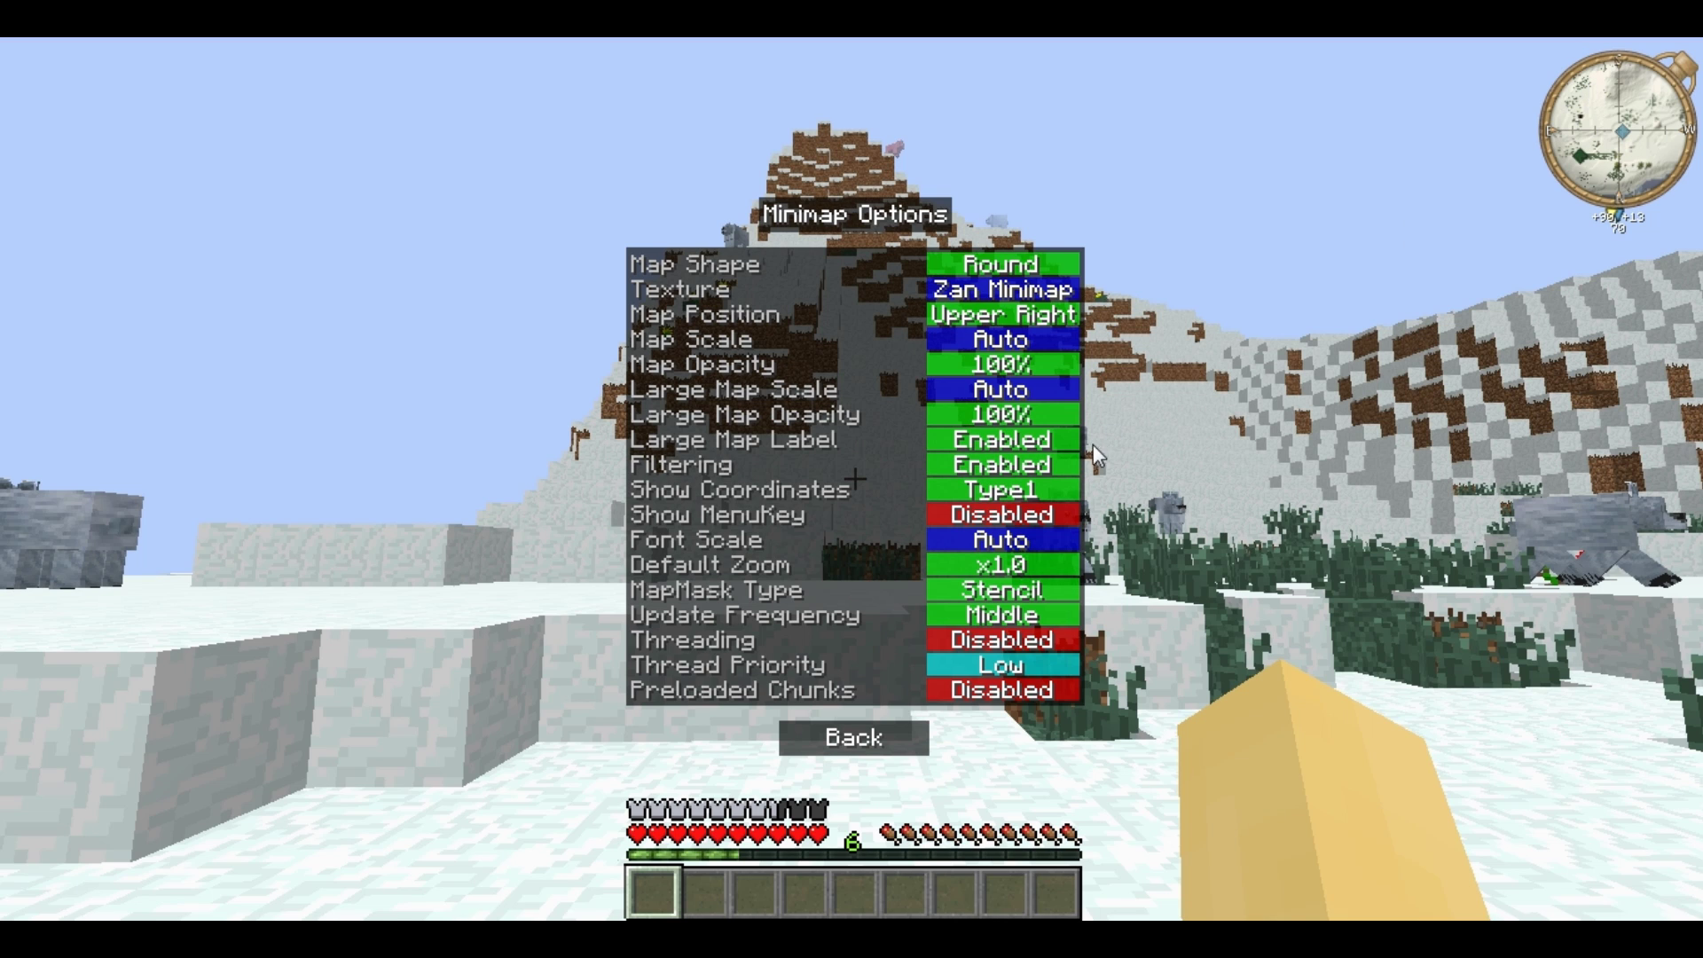
# Toggle Filtering, cycle Show Coordinates twice back to Type1, and enable Show MenuKey.
pyautogui.click(1063, 464)
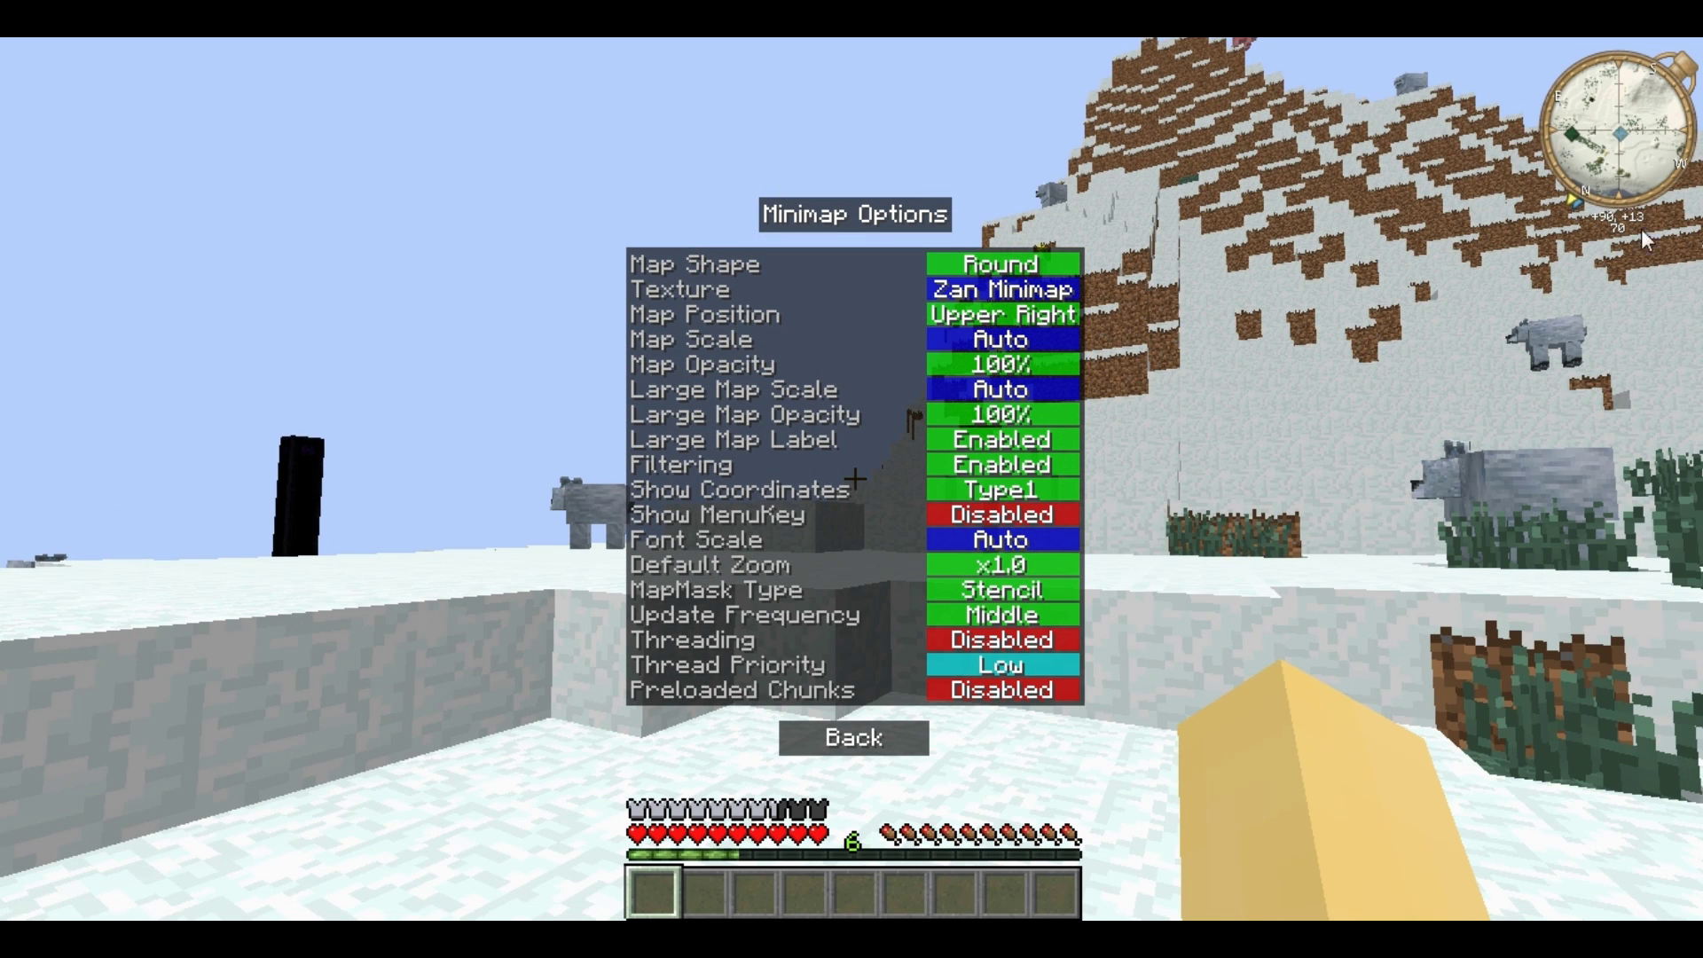
pyautogui.click(1060, 487)
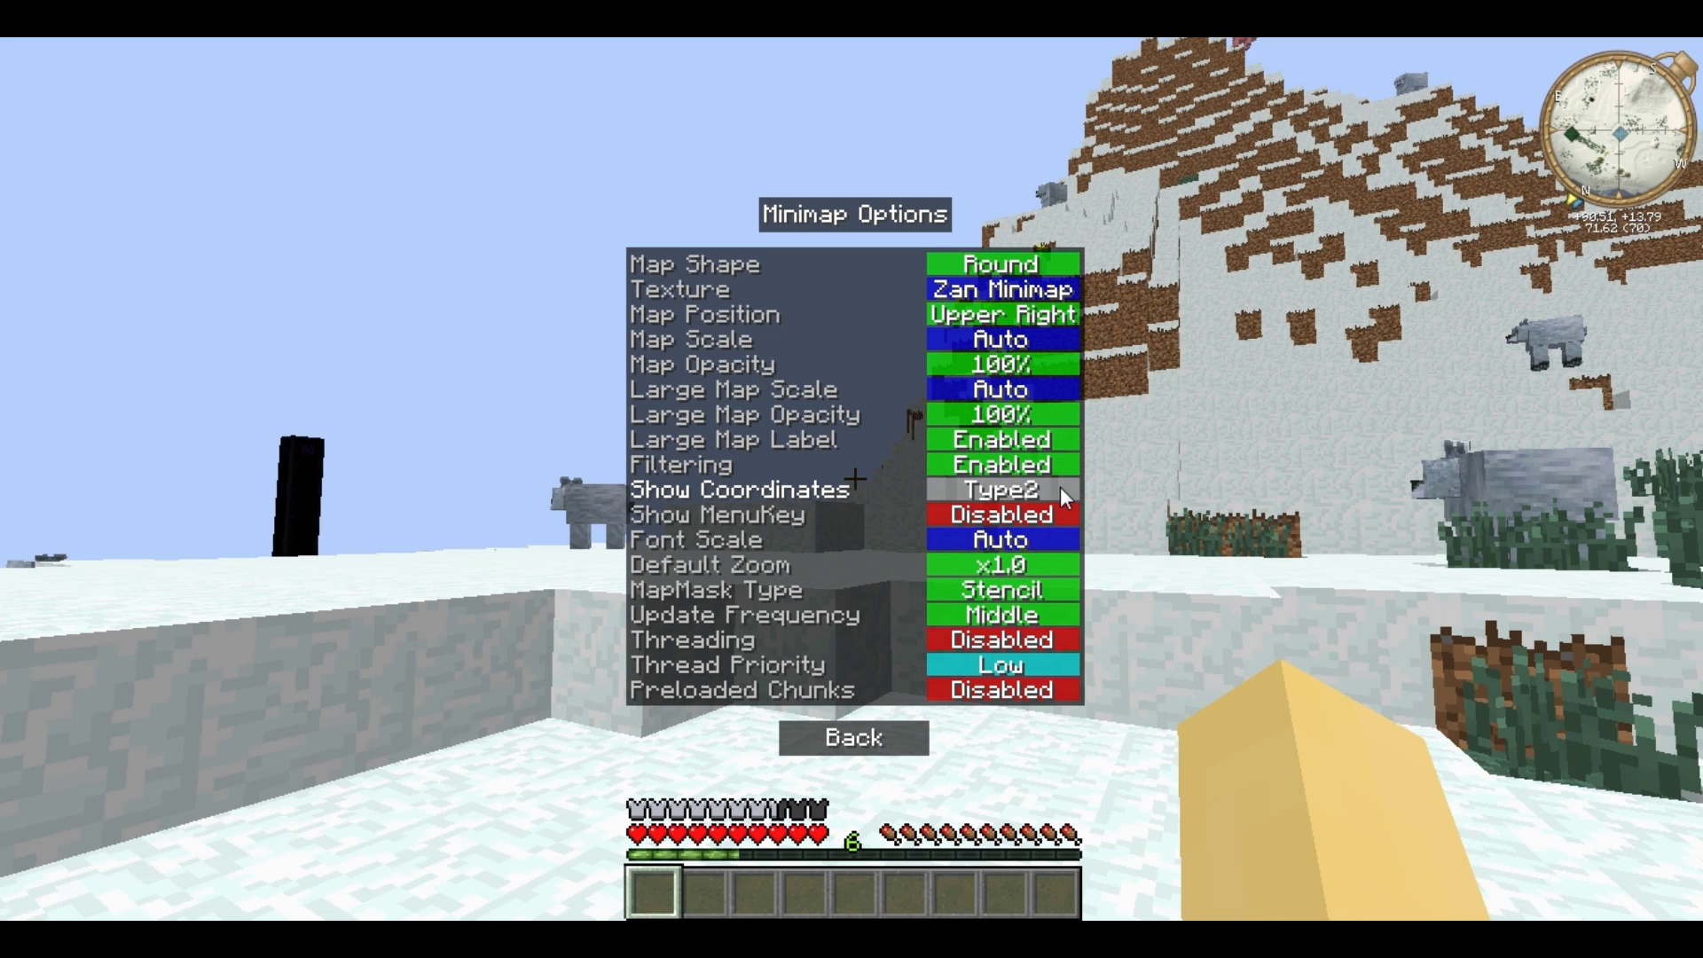
pyautogui.click(1062, 488)
pyautogui.click(1060, 487)
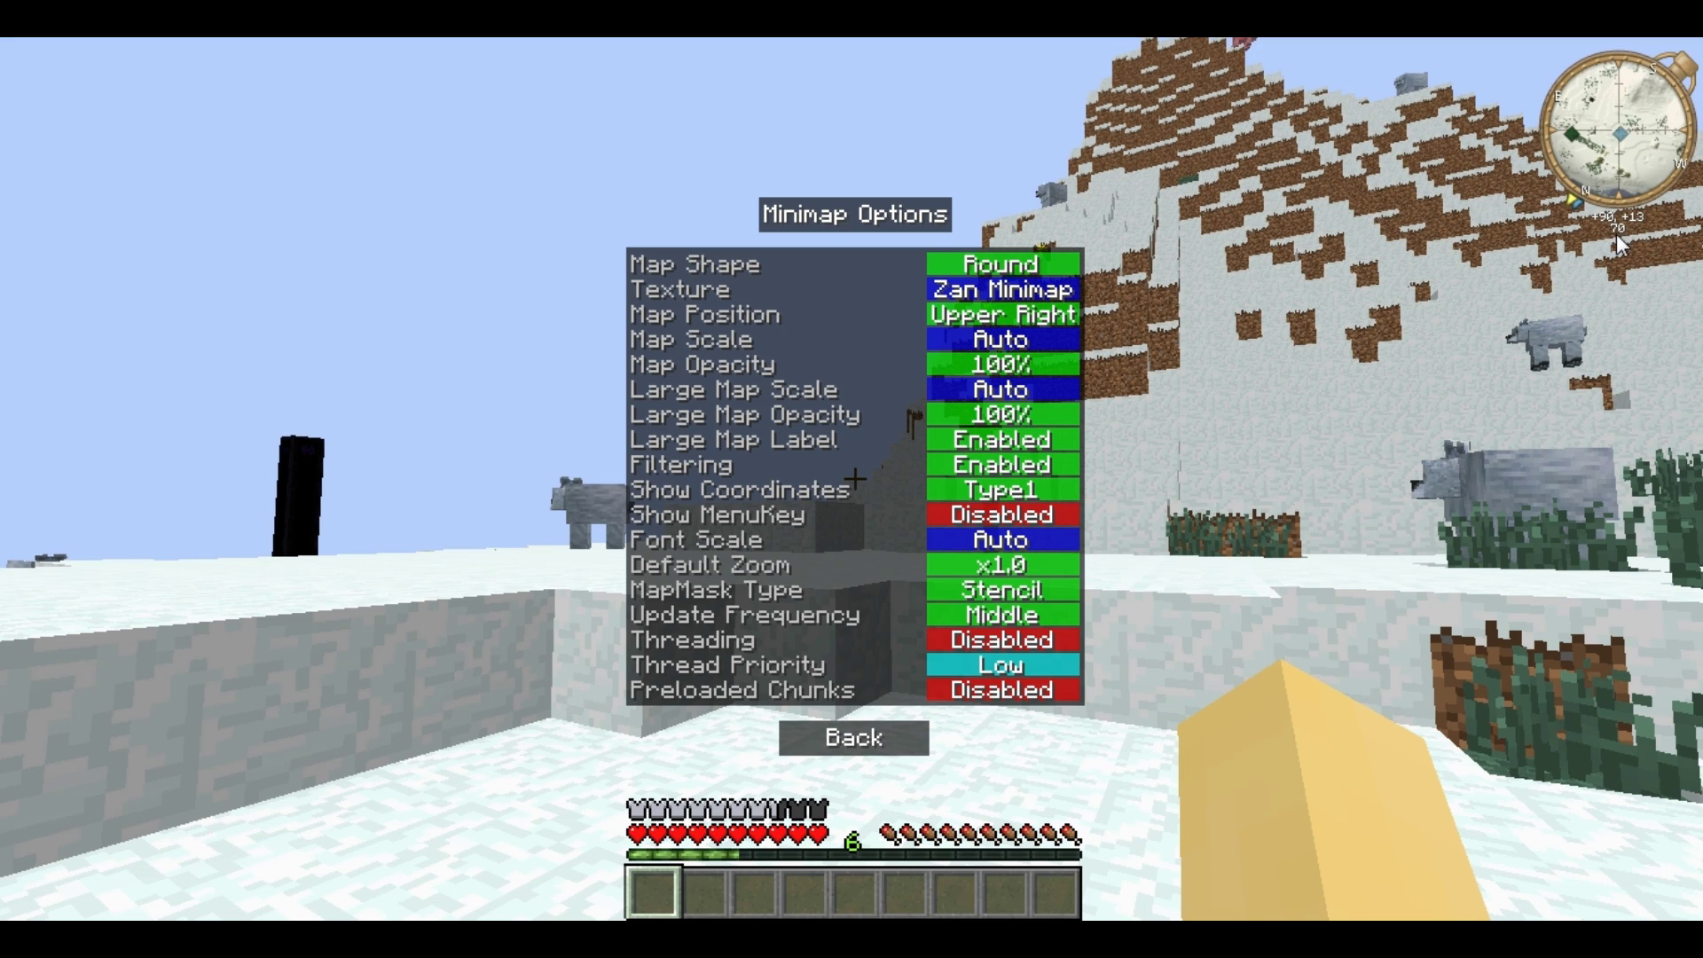
pyautogui.click(1049, 493)
pyautogui.click(1029, 494)
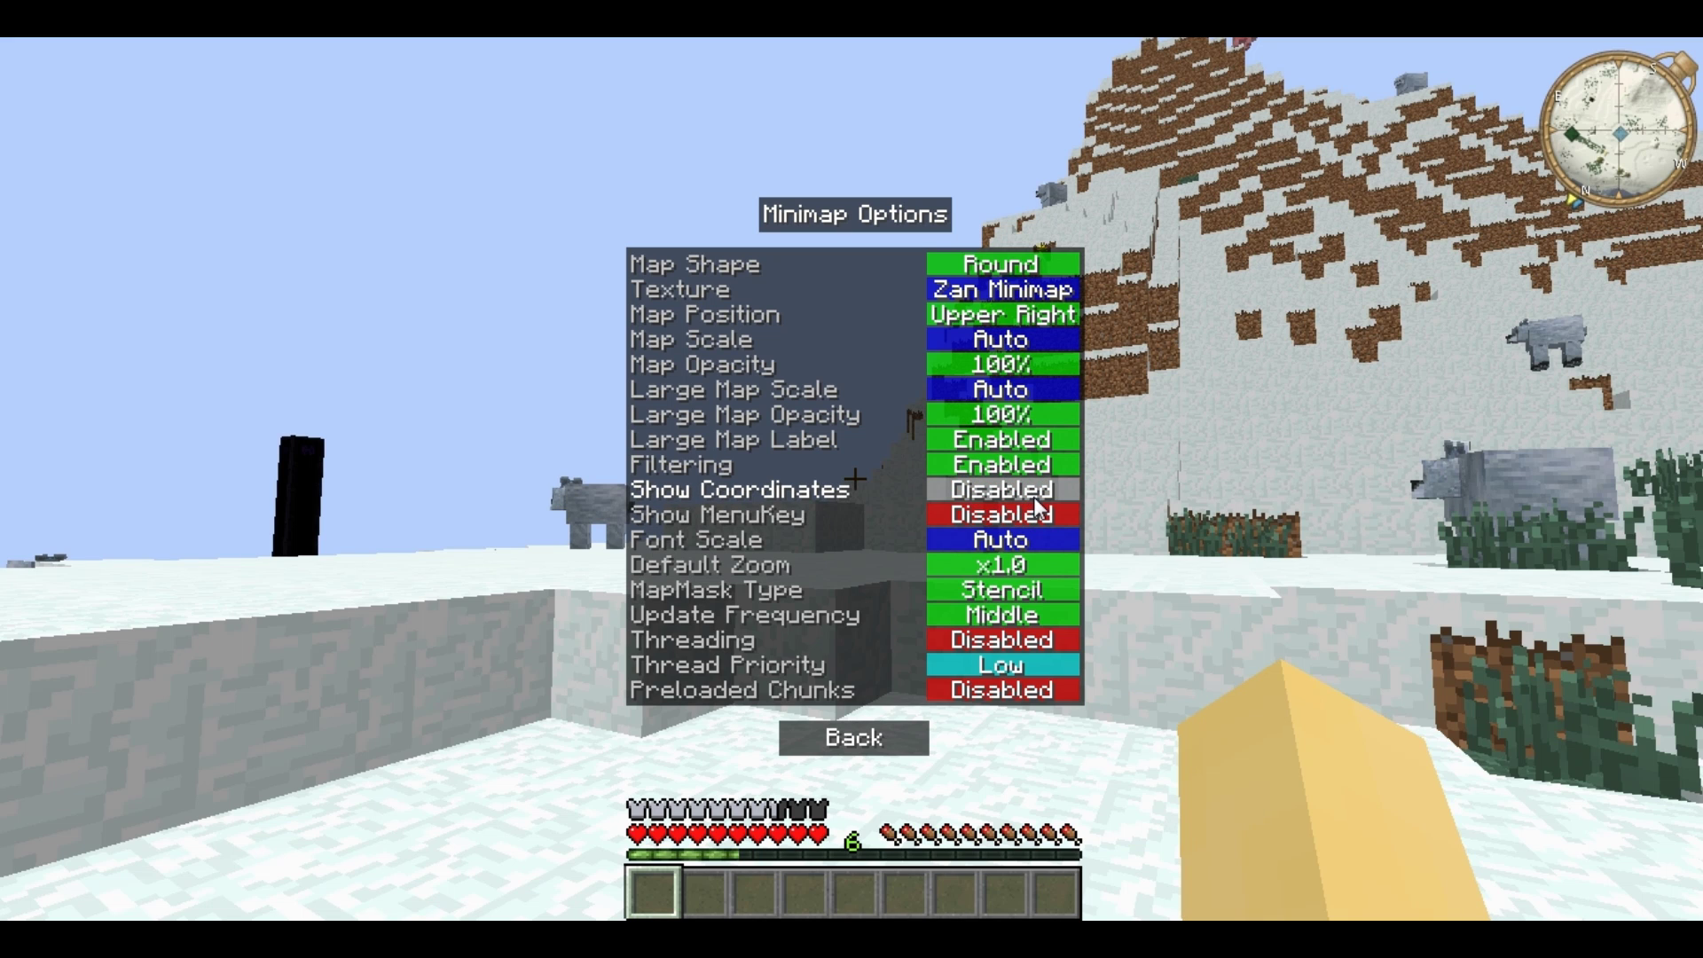
pyautogui.click(1034, 497)
pyautogui.click(1066, 515)
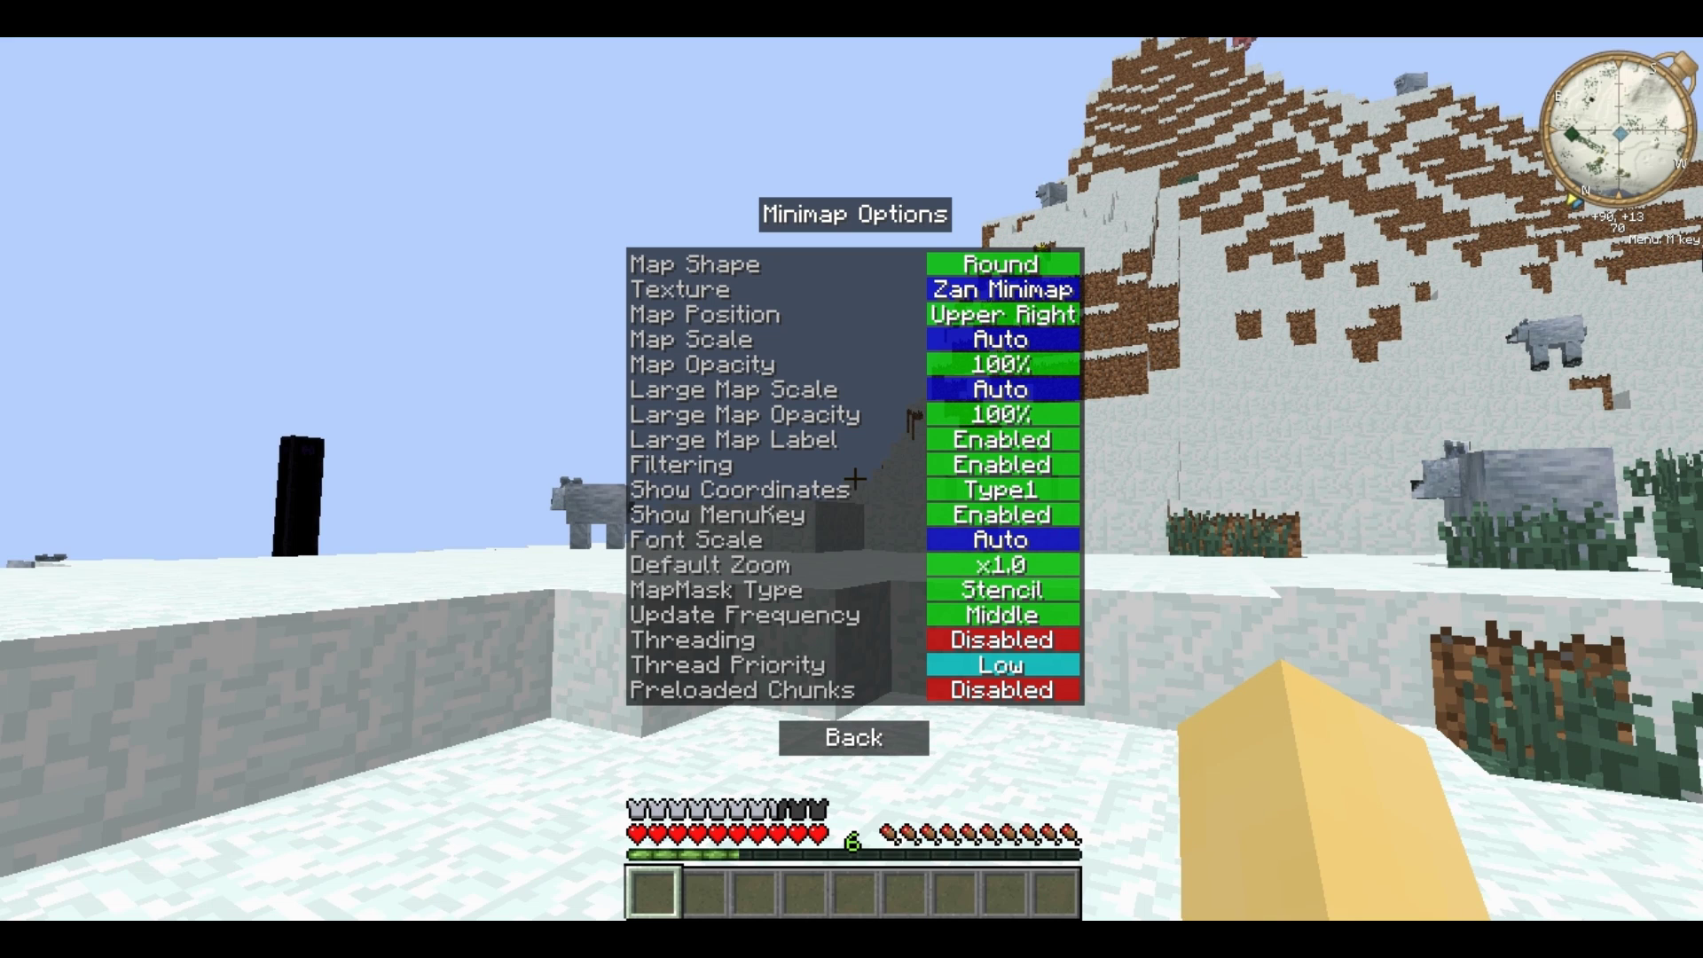
# Turn Show MenuKey off and cycle Font Scale through Small, Normal, Large and Gui Scale back to Auto.
pyautogui.click(1013, 521)
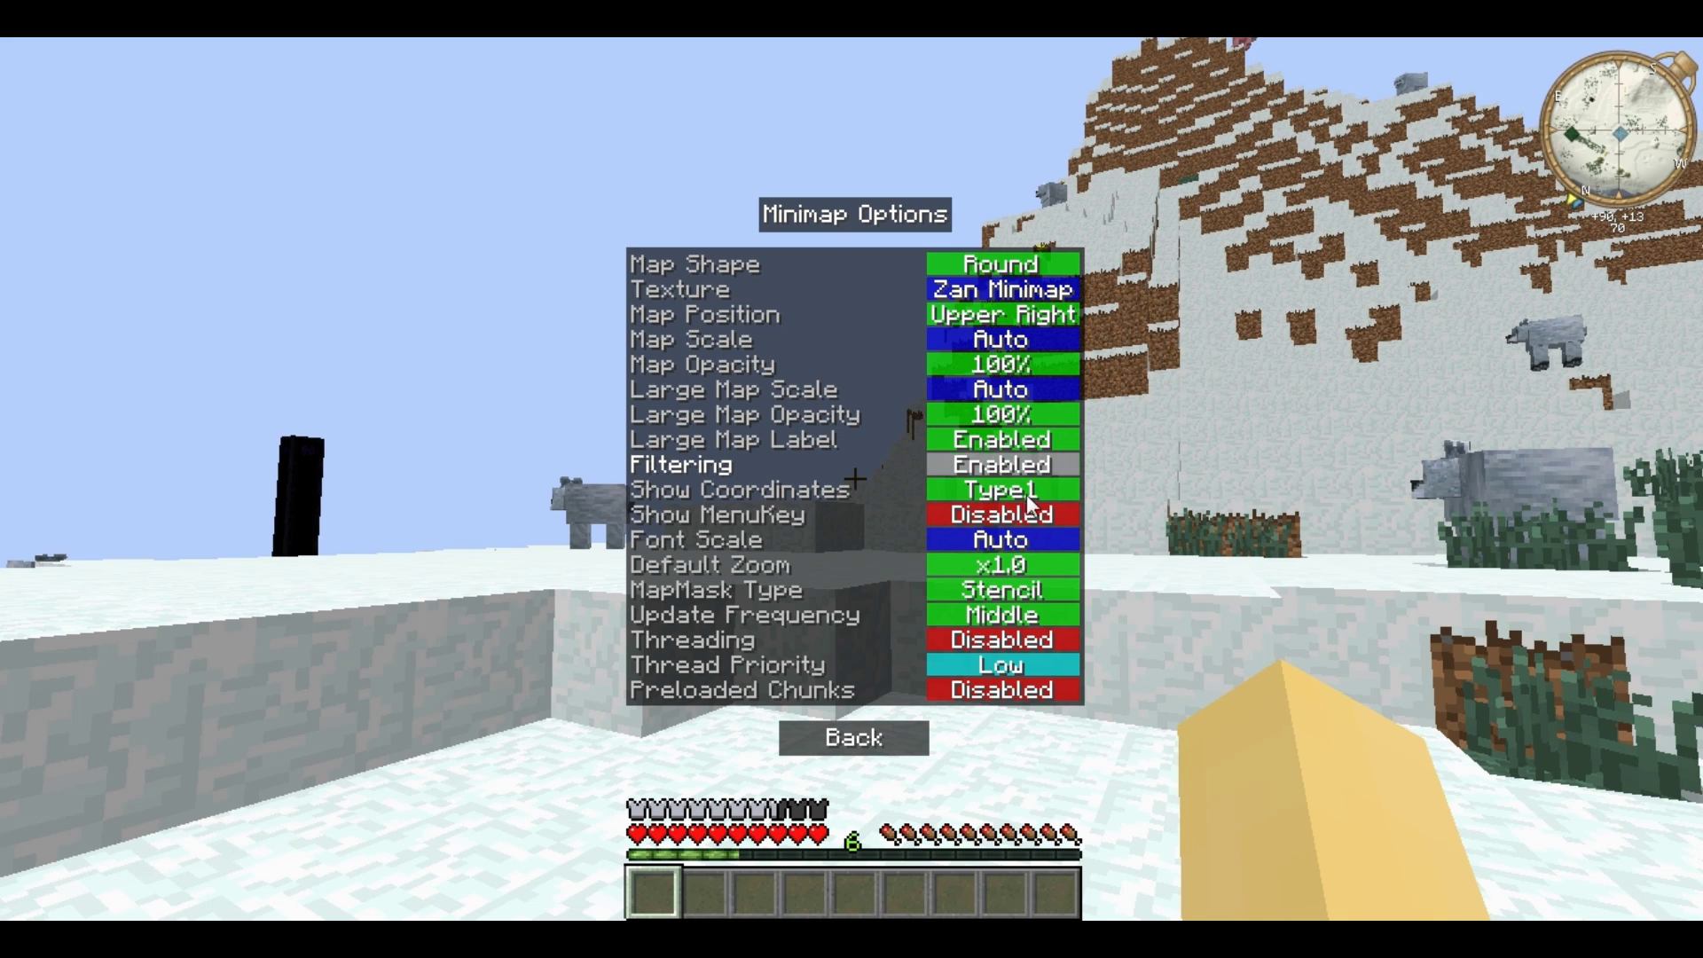
pyautogui.click(1052, 549)
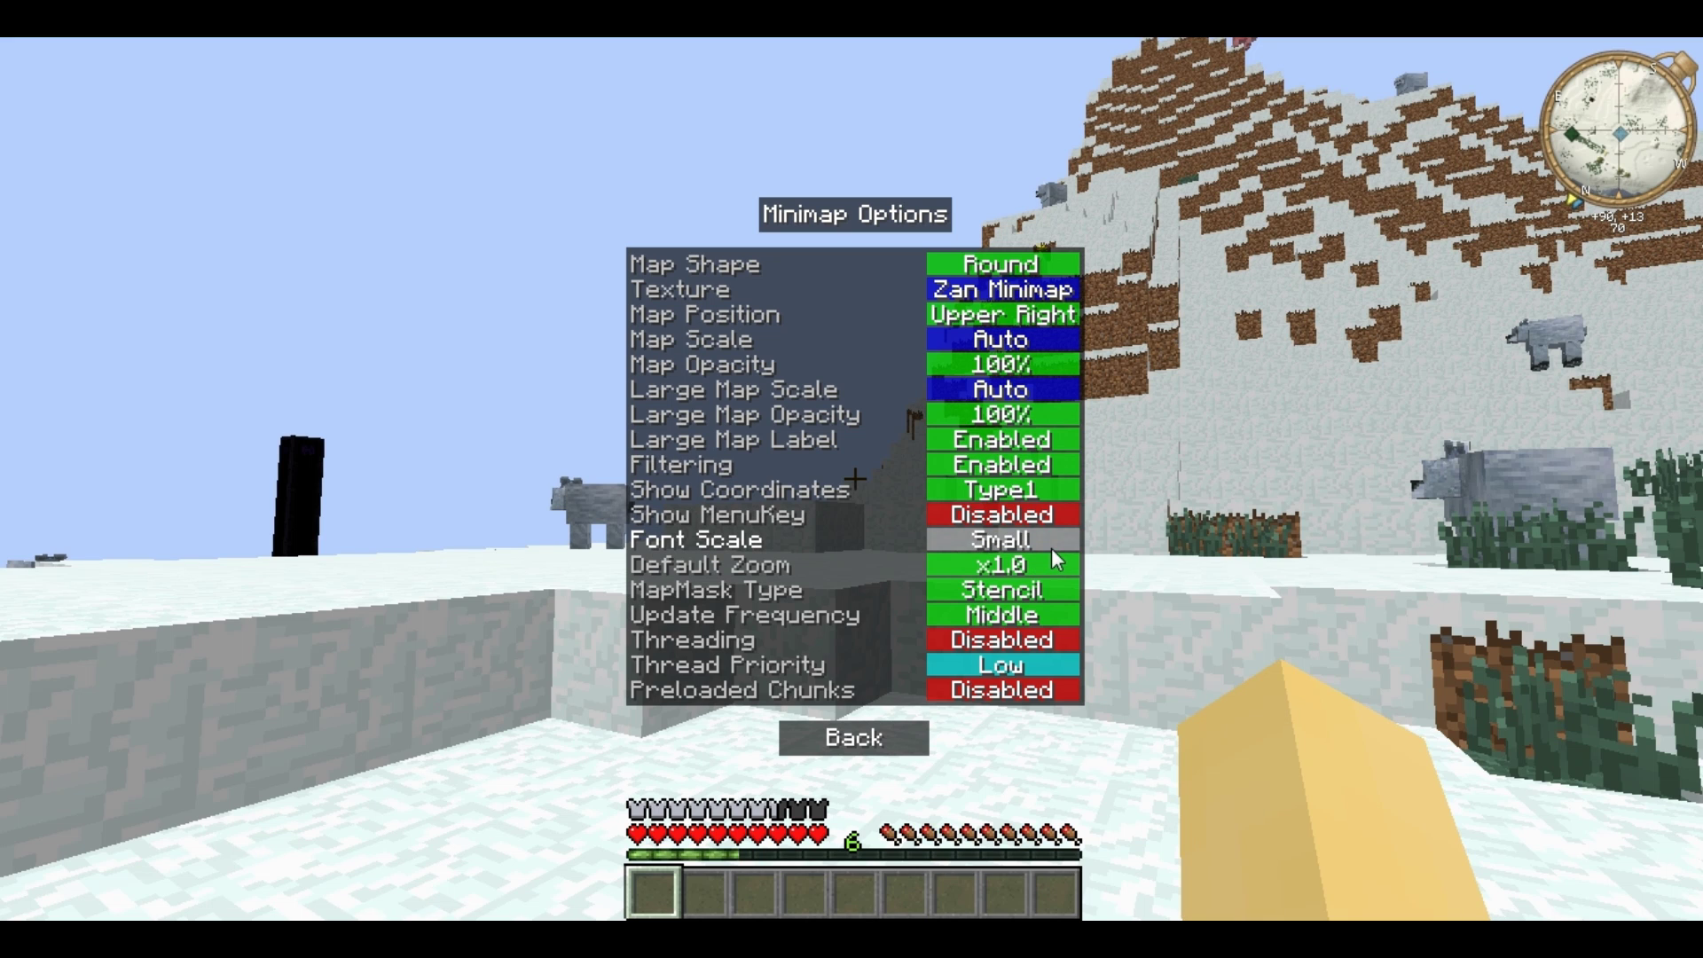
pyautogui.click(1052, 549)
pyautogui.click(1051, 549)
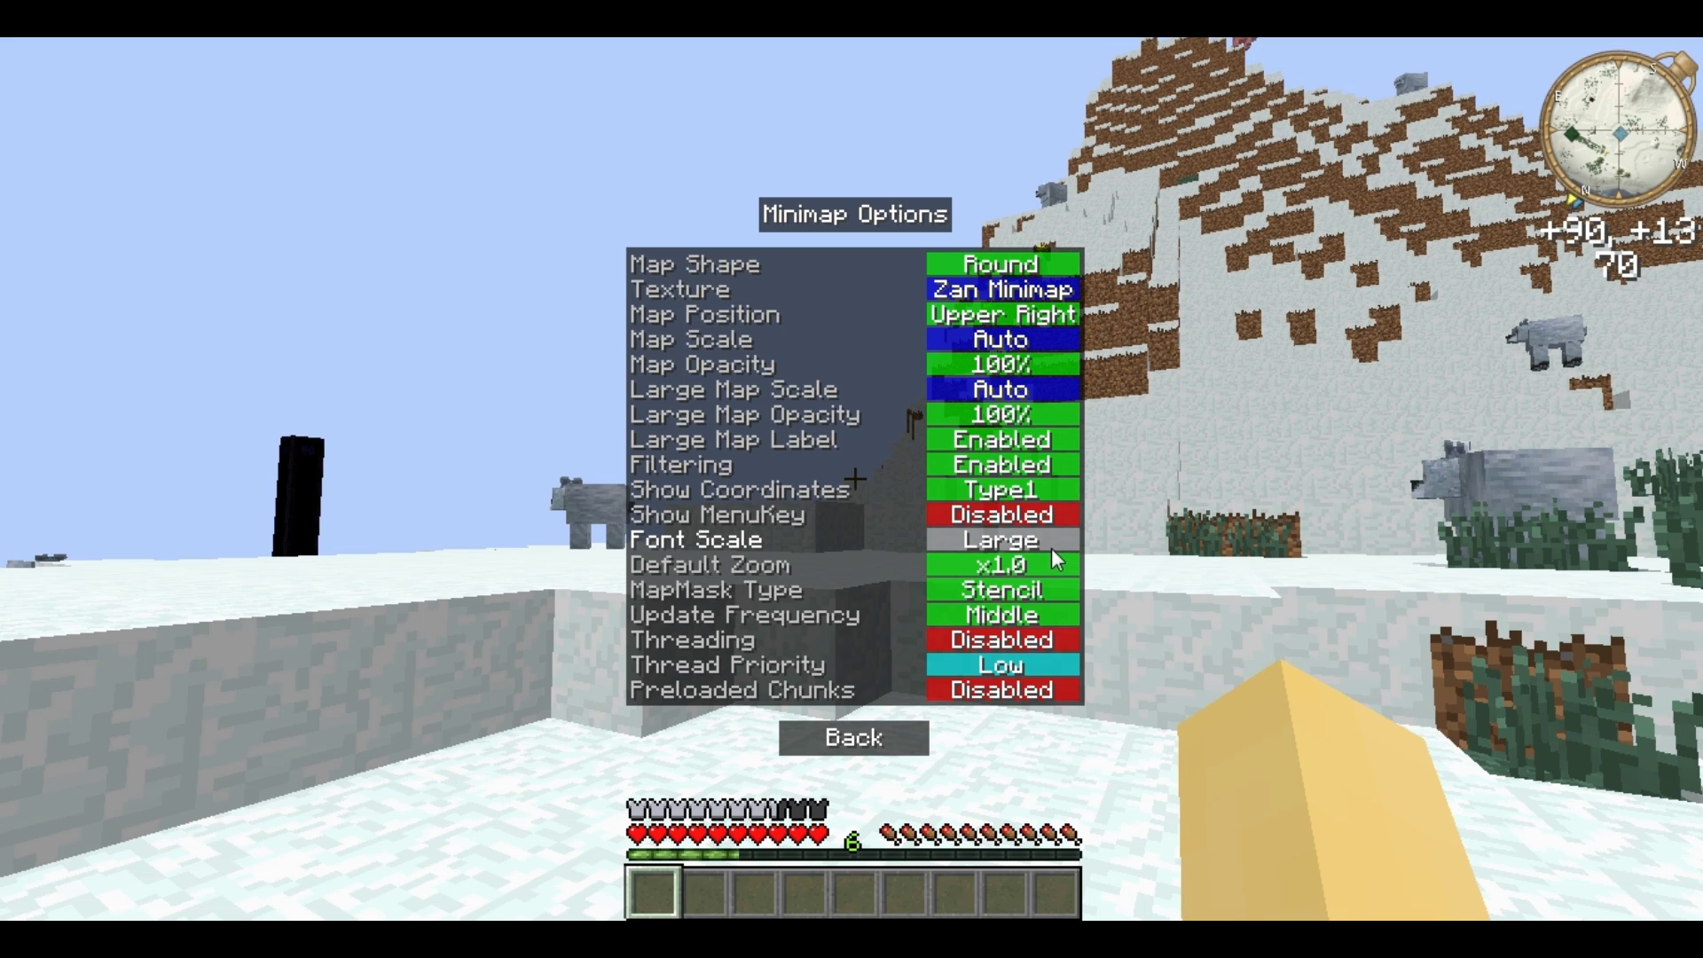
pyautogui.click(1051, 549)
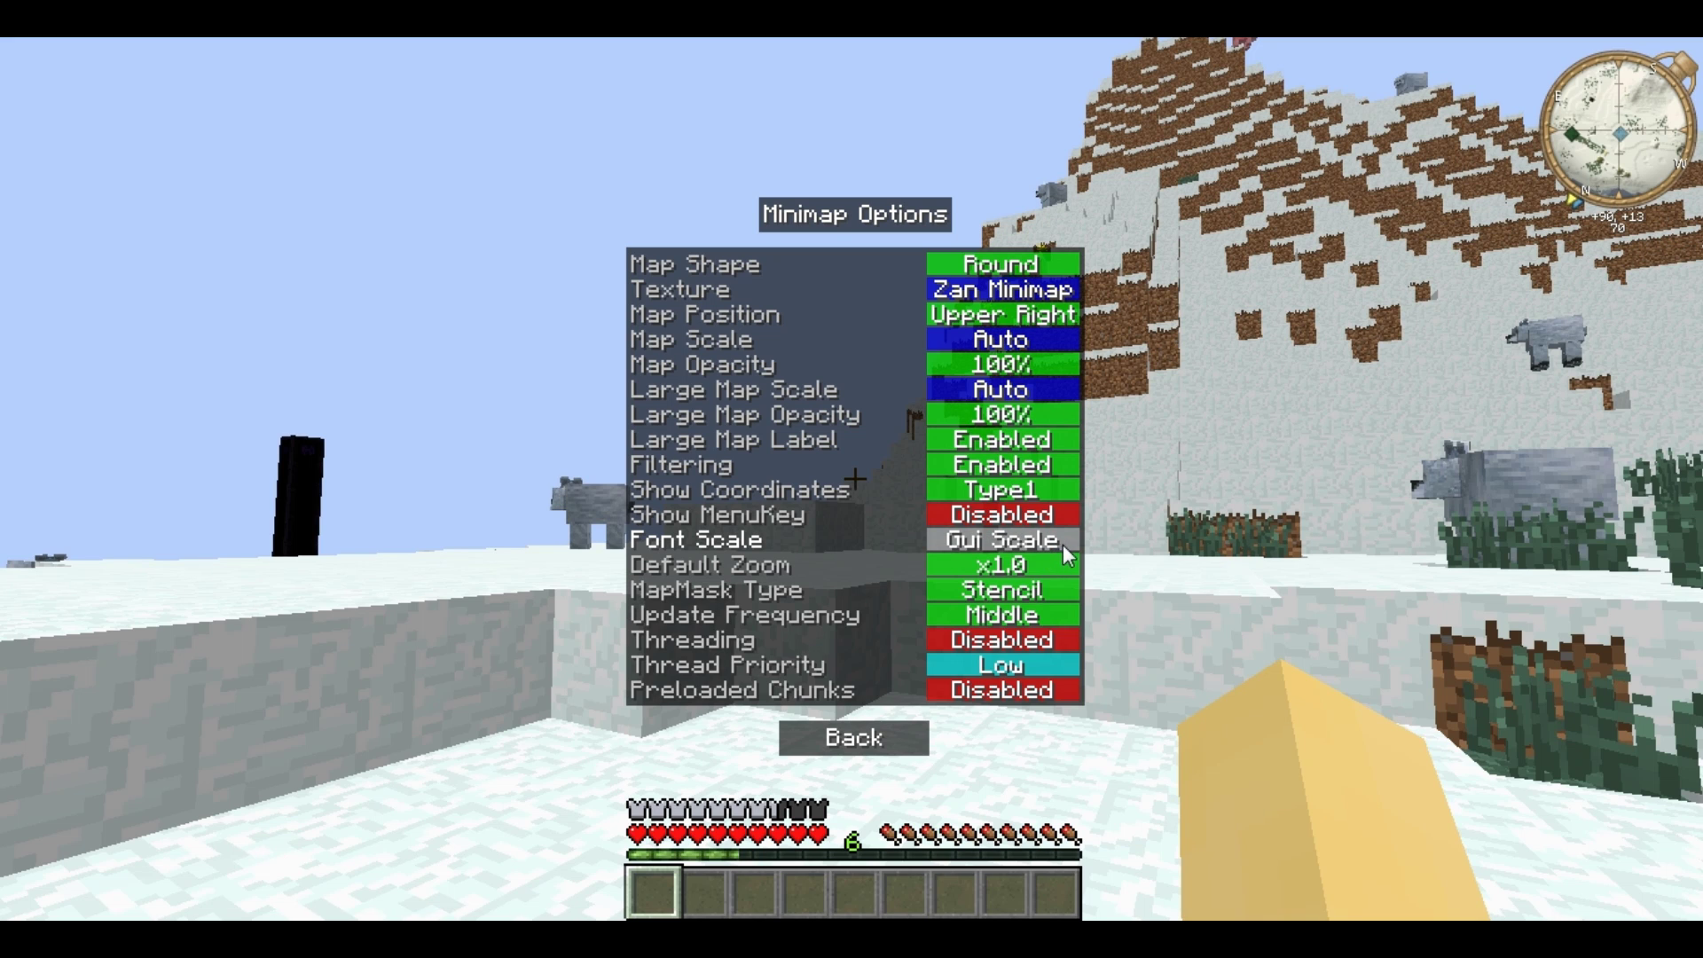
pyautogui.click(1063, 544)
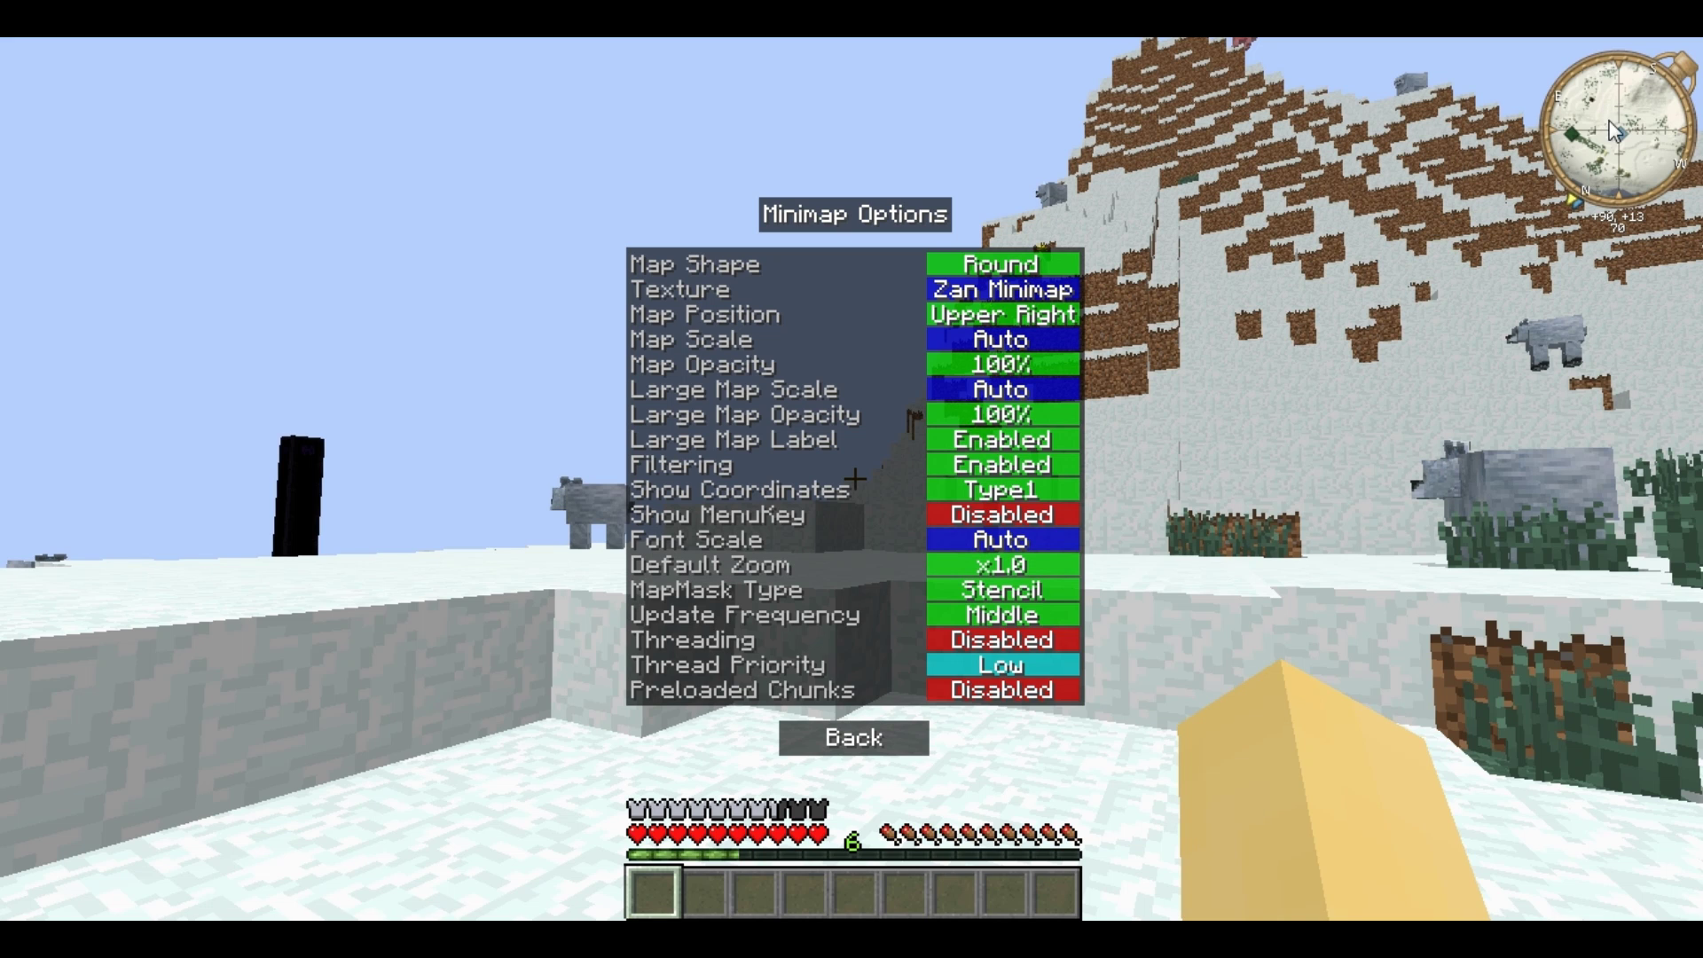
# Step Default Zoom through x1.5, x2.0, x4.0 and x8.0 to x0.5, then return to the main menu.
pyautogui.click(1073, 572)
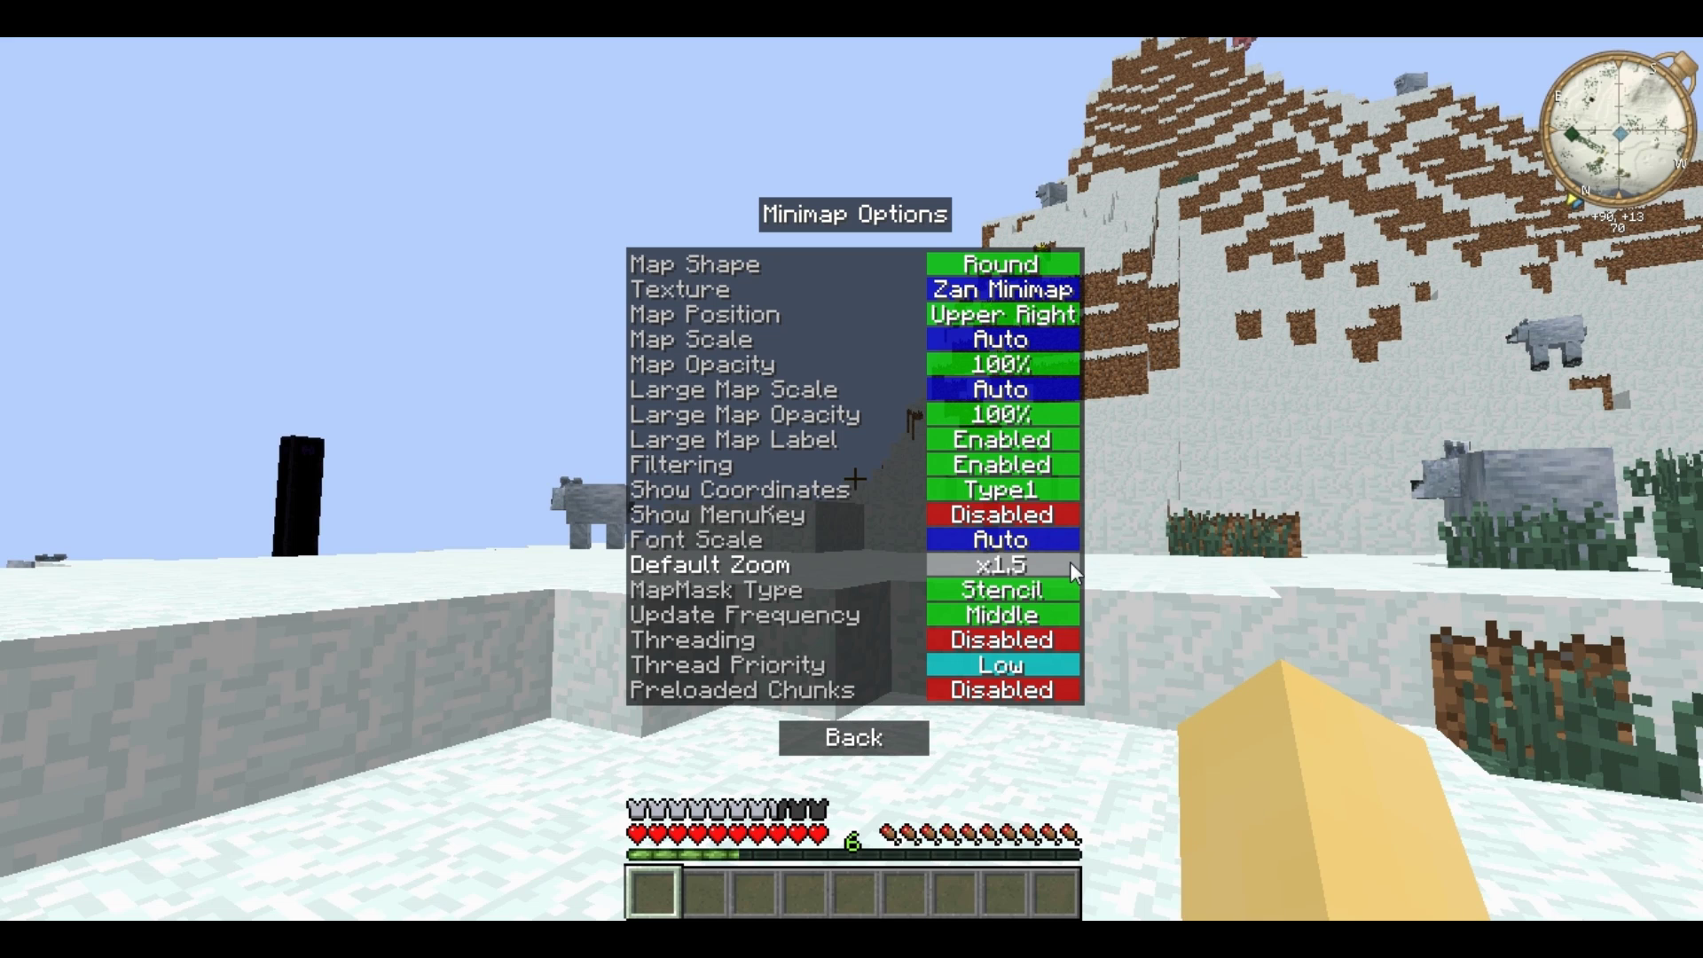
pyautogui.click(1072, 565)
pyautogui.click(1072, 566)
pyautogui.click(1072, 565)
pyautogui.click(1070, 566)
pyautogui.press('Escape')
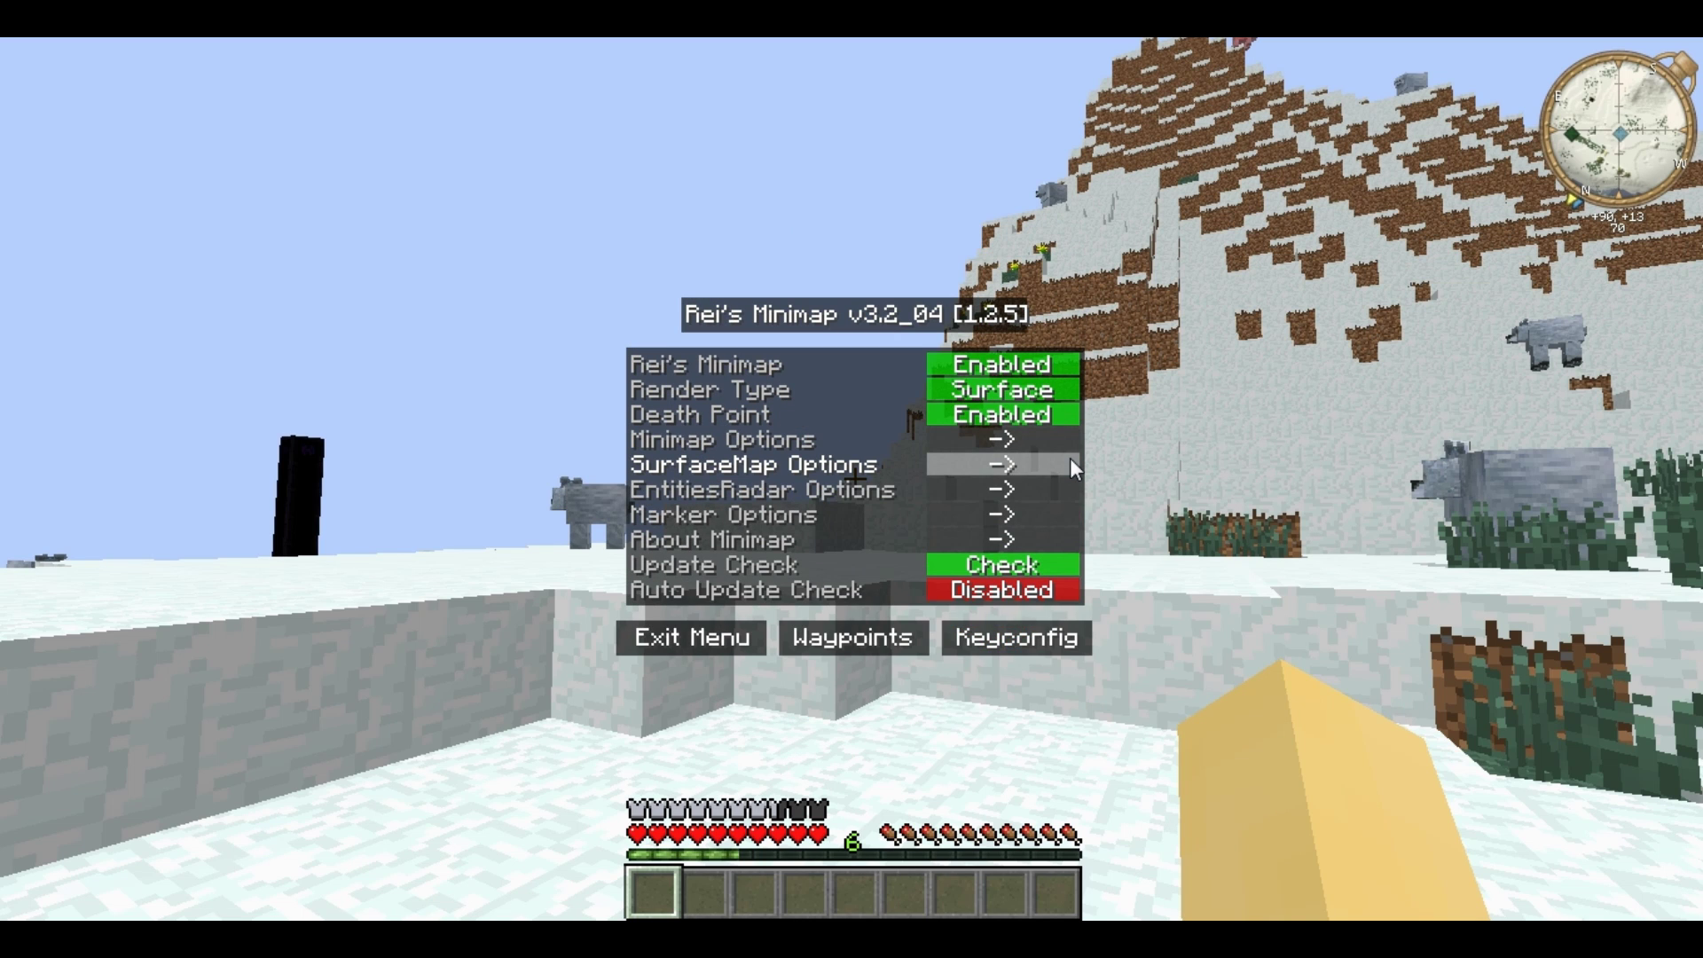
# In SurfaceMap Options, cycle Lighting through Day Time, Night Time and Disabled back to Dynamic.
pyautogui.click(1071, 465)
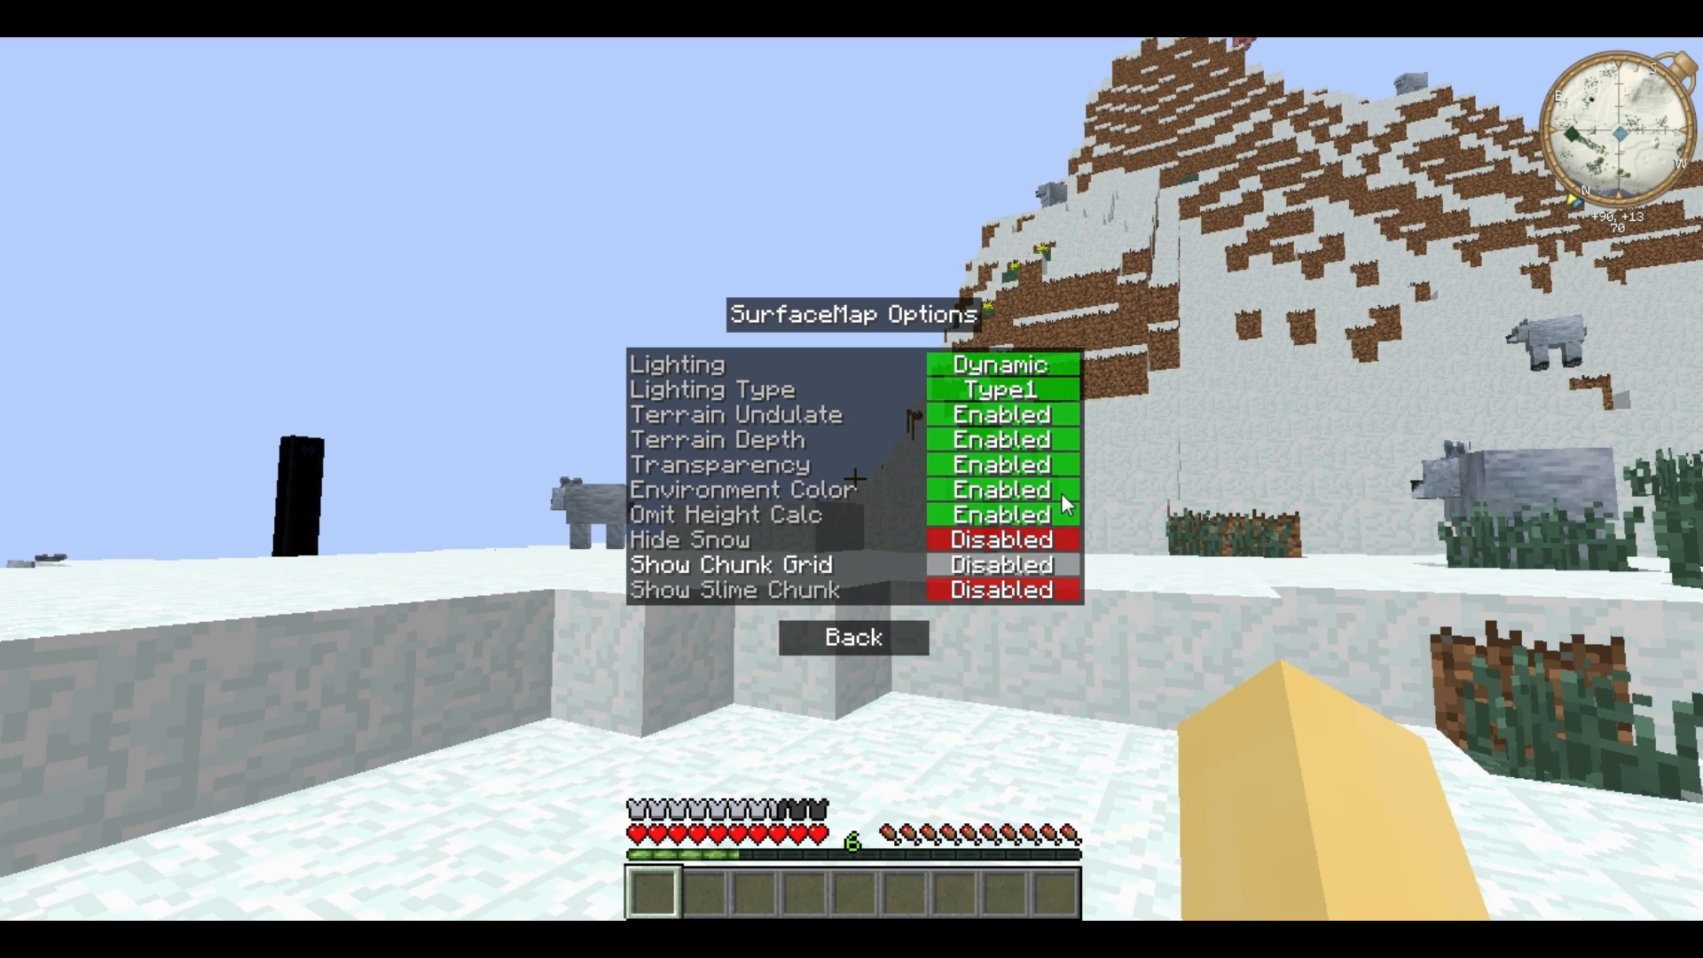
pyautogui.click(1055, 363)
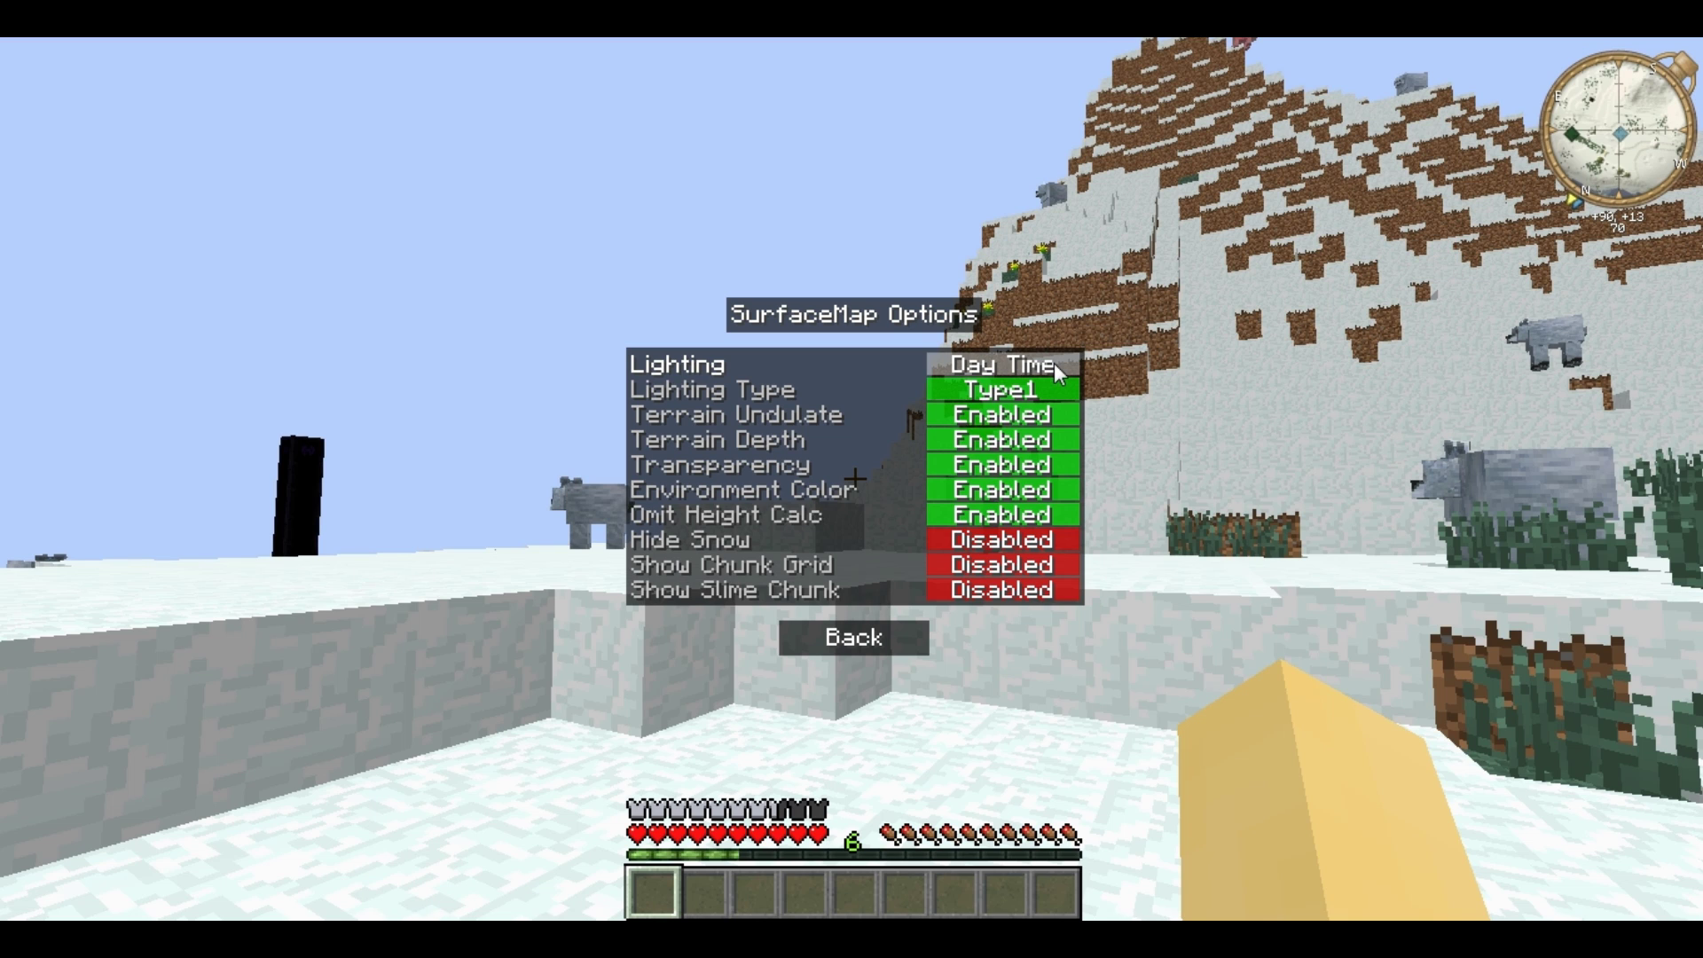
pyautogui.click(1067, 369)
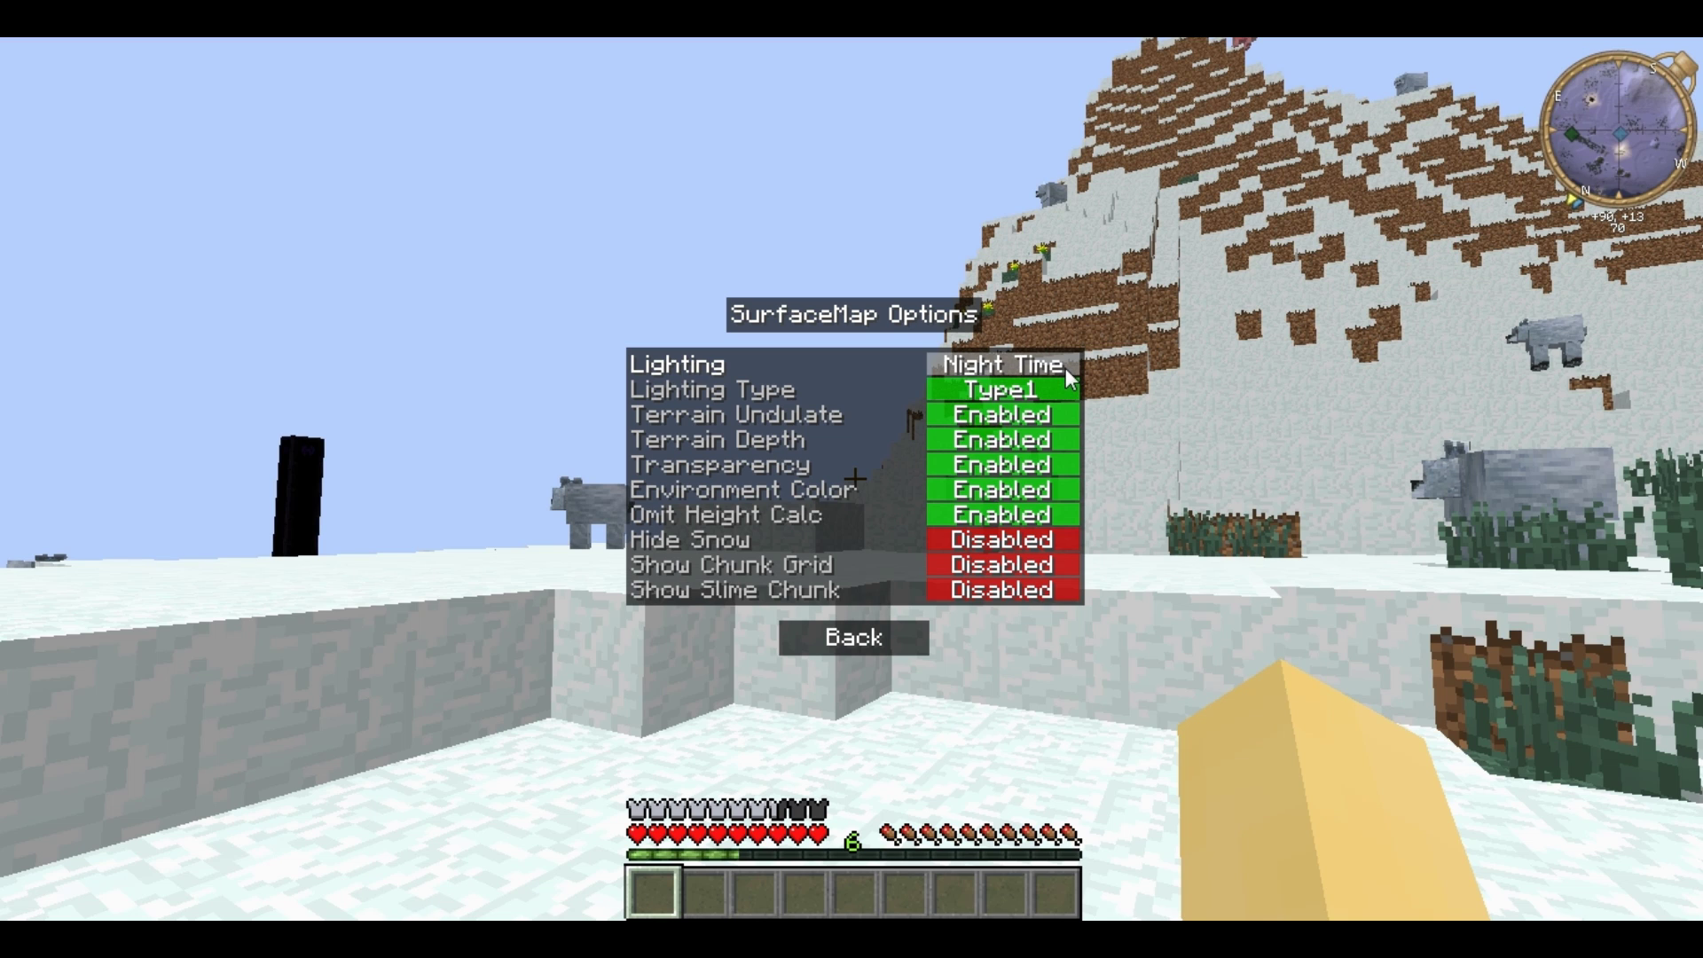
pyautogui.click(1067, 368)
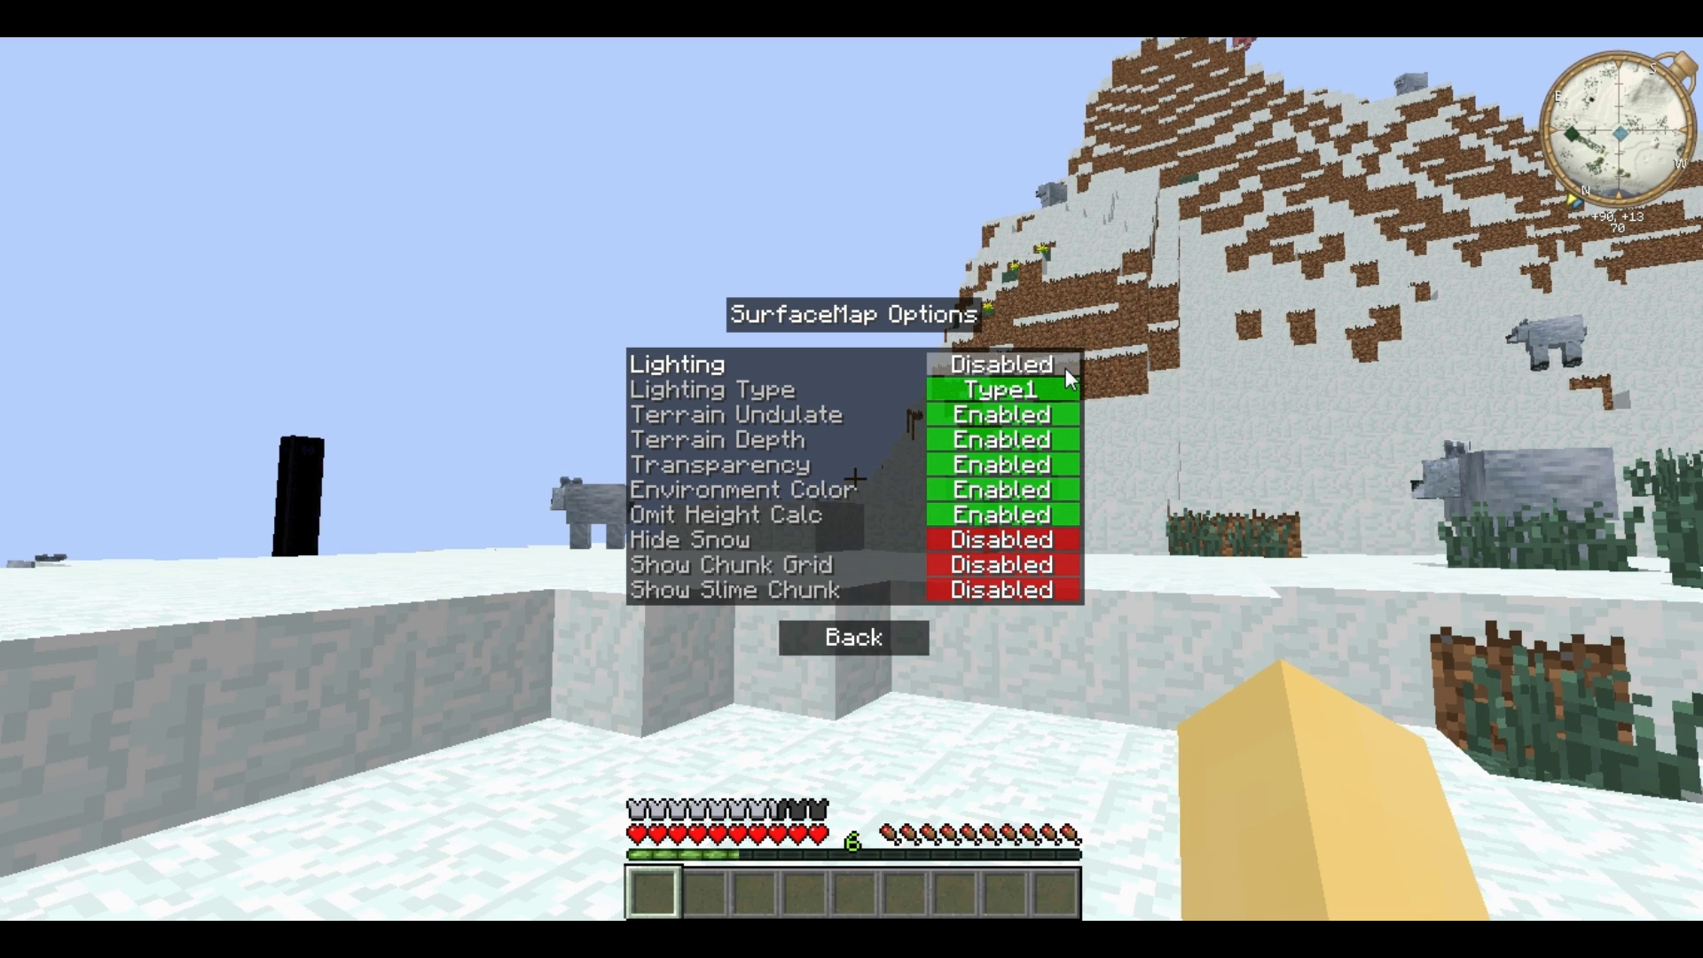
pyautogui.click(1067, 368)
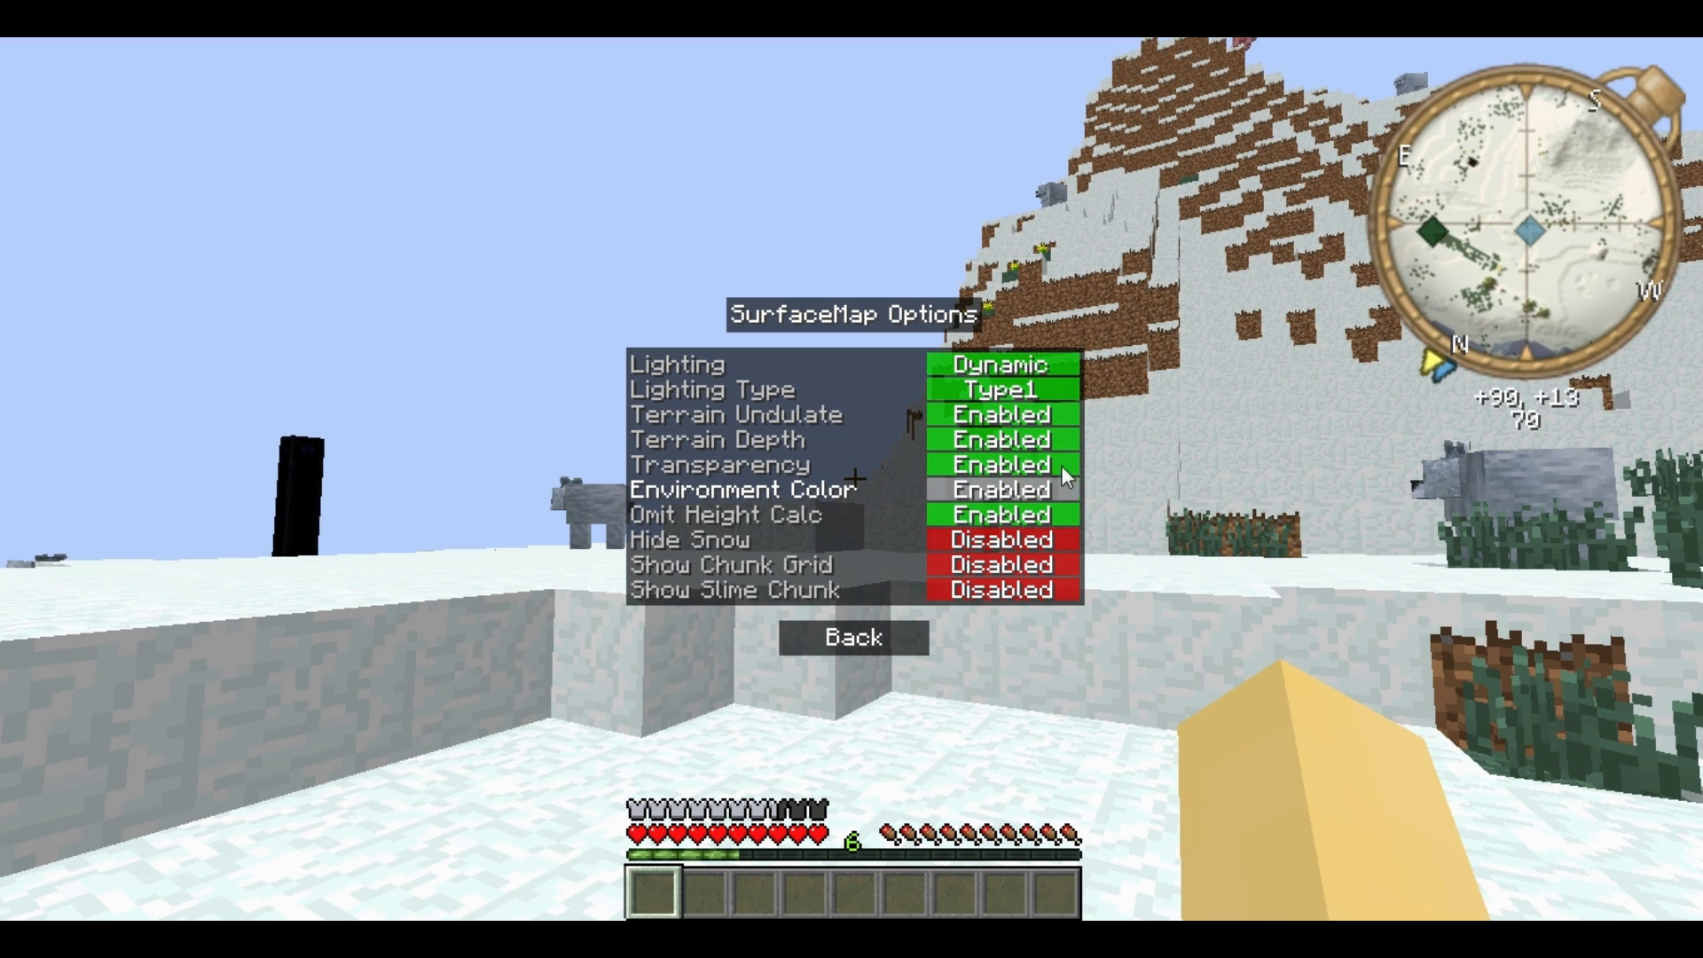
pyautogui.click(1049, 394)
pyautogui.click(1048, 395)
pyautogui.click(1050, 394)
pyautogui.click(1049, 394)
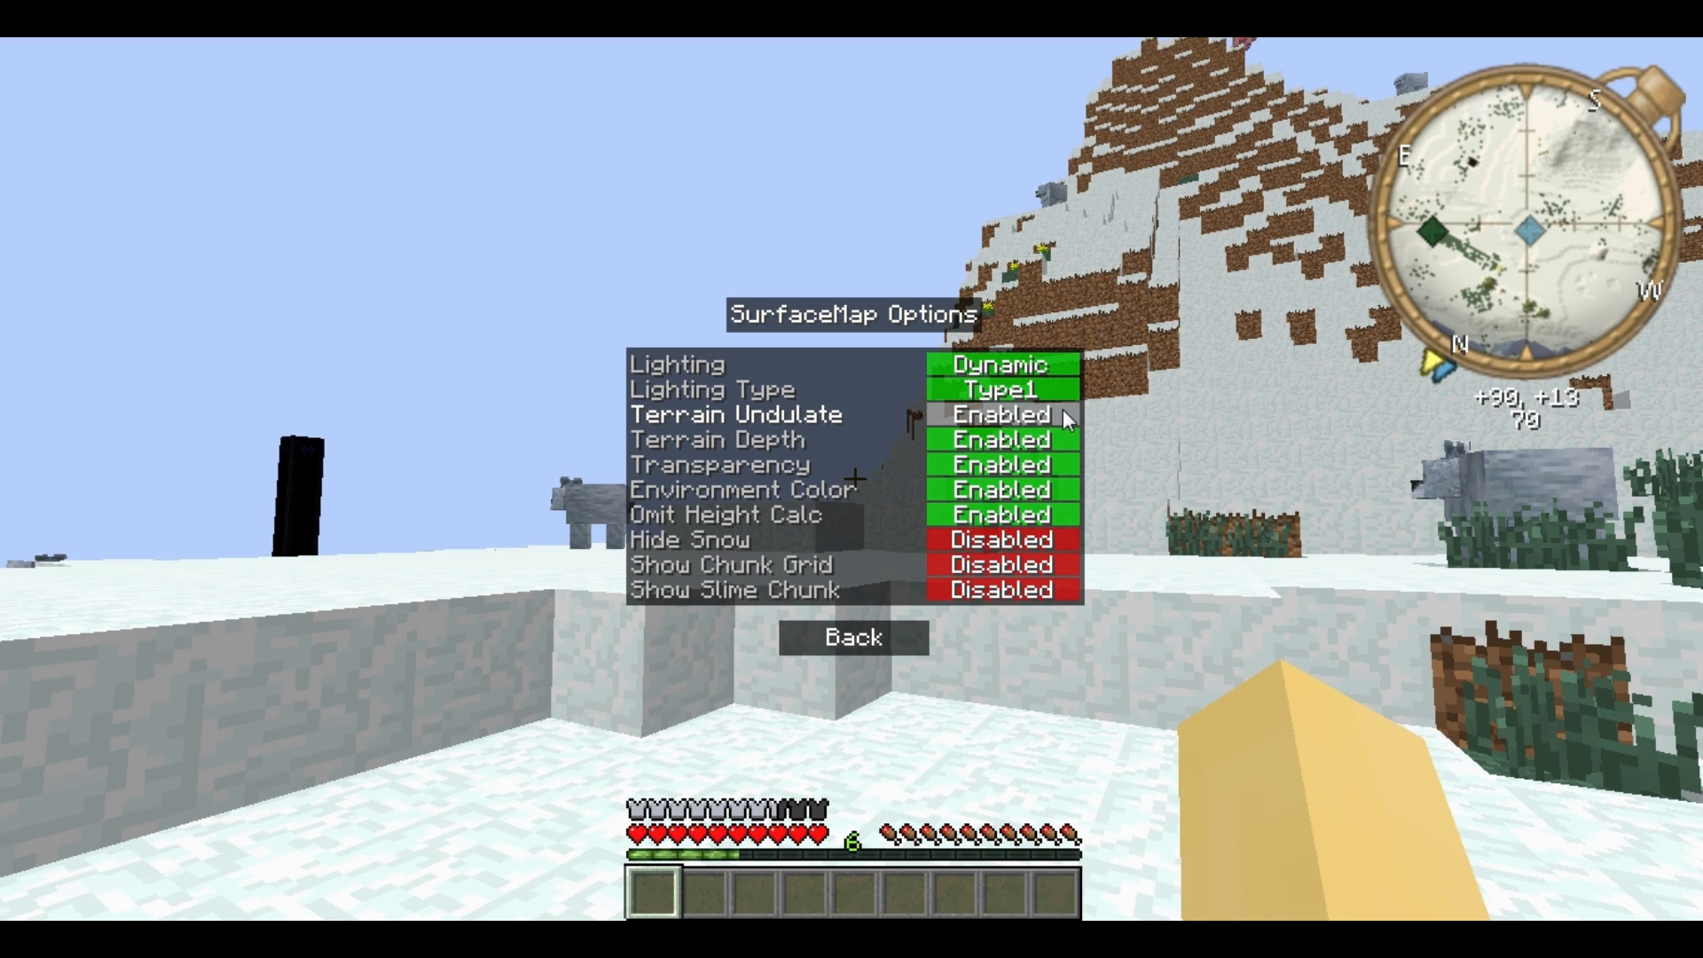
pyautogui.click(1066, 417)
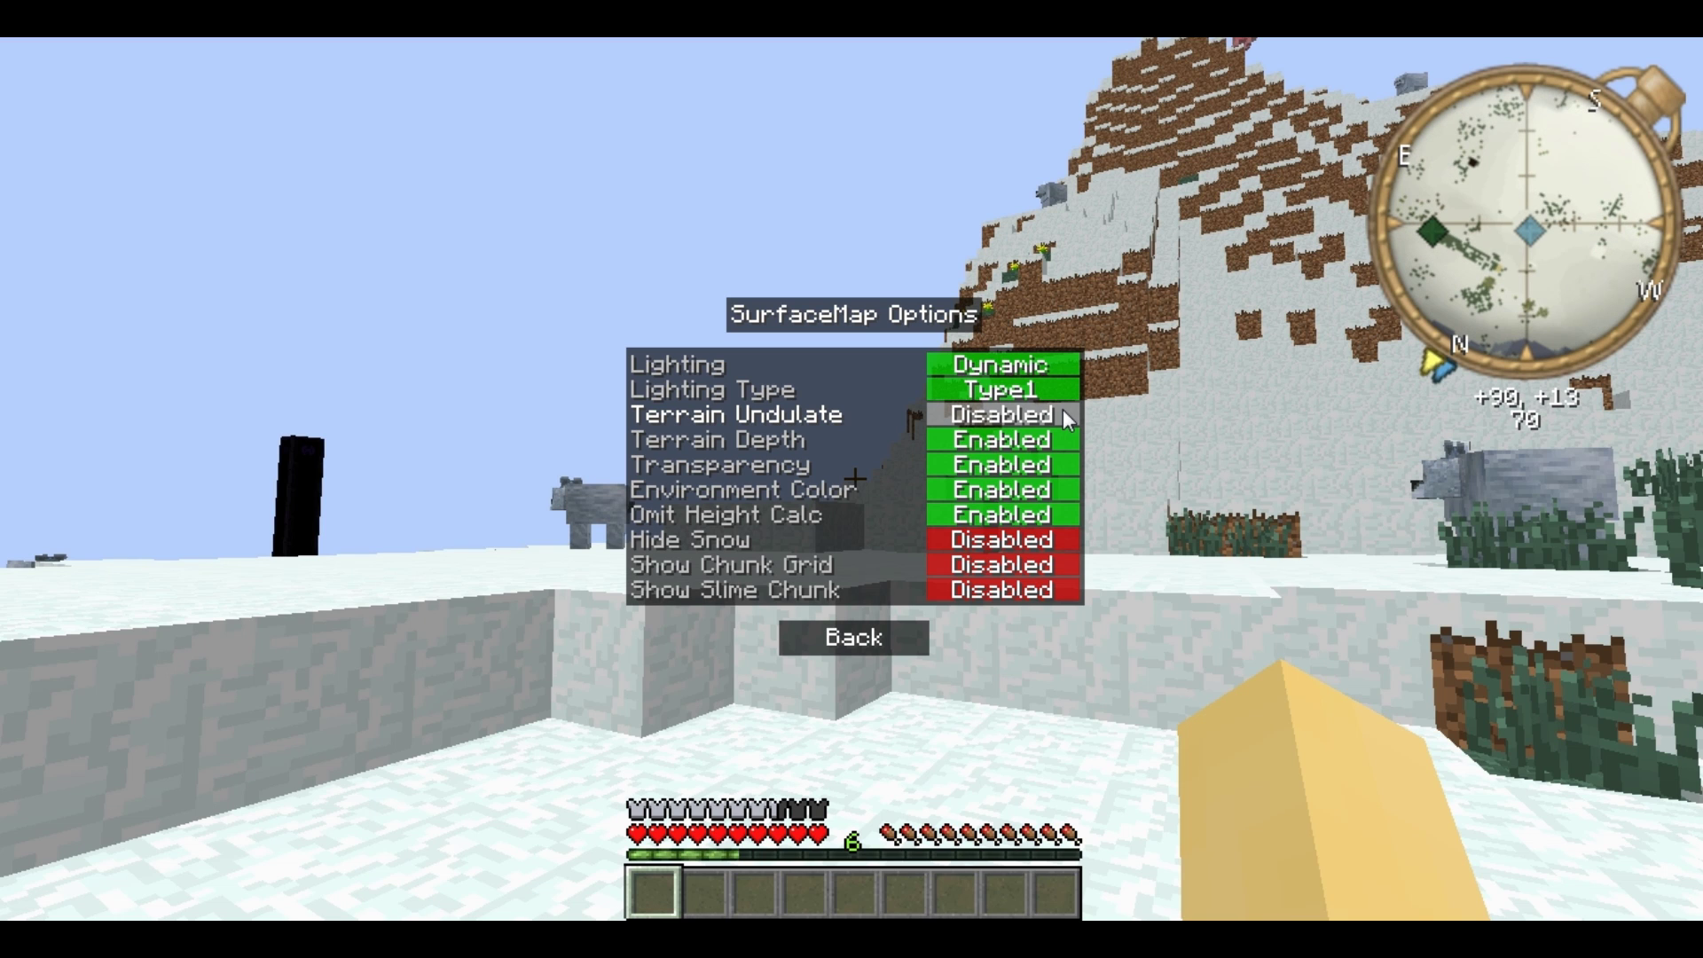
pyautogui.click(1063, 416)
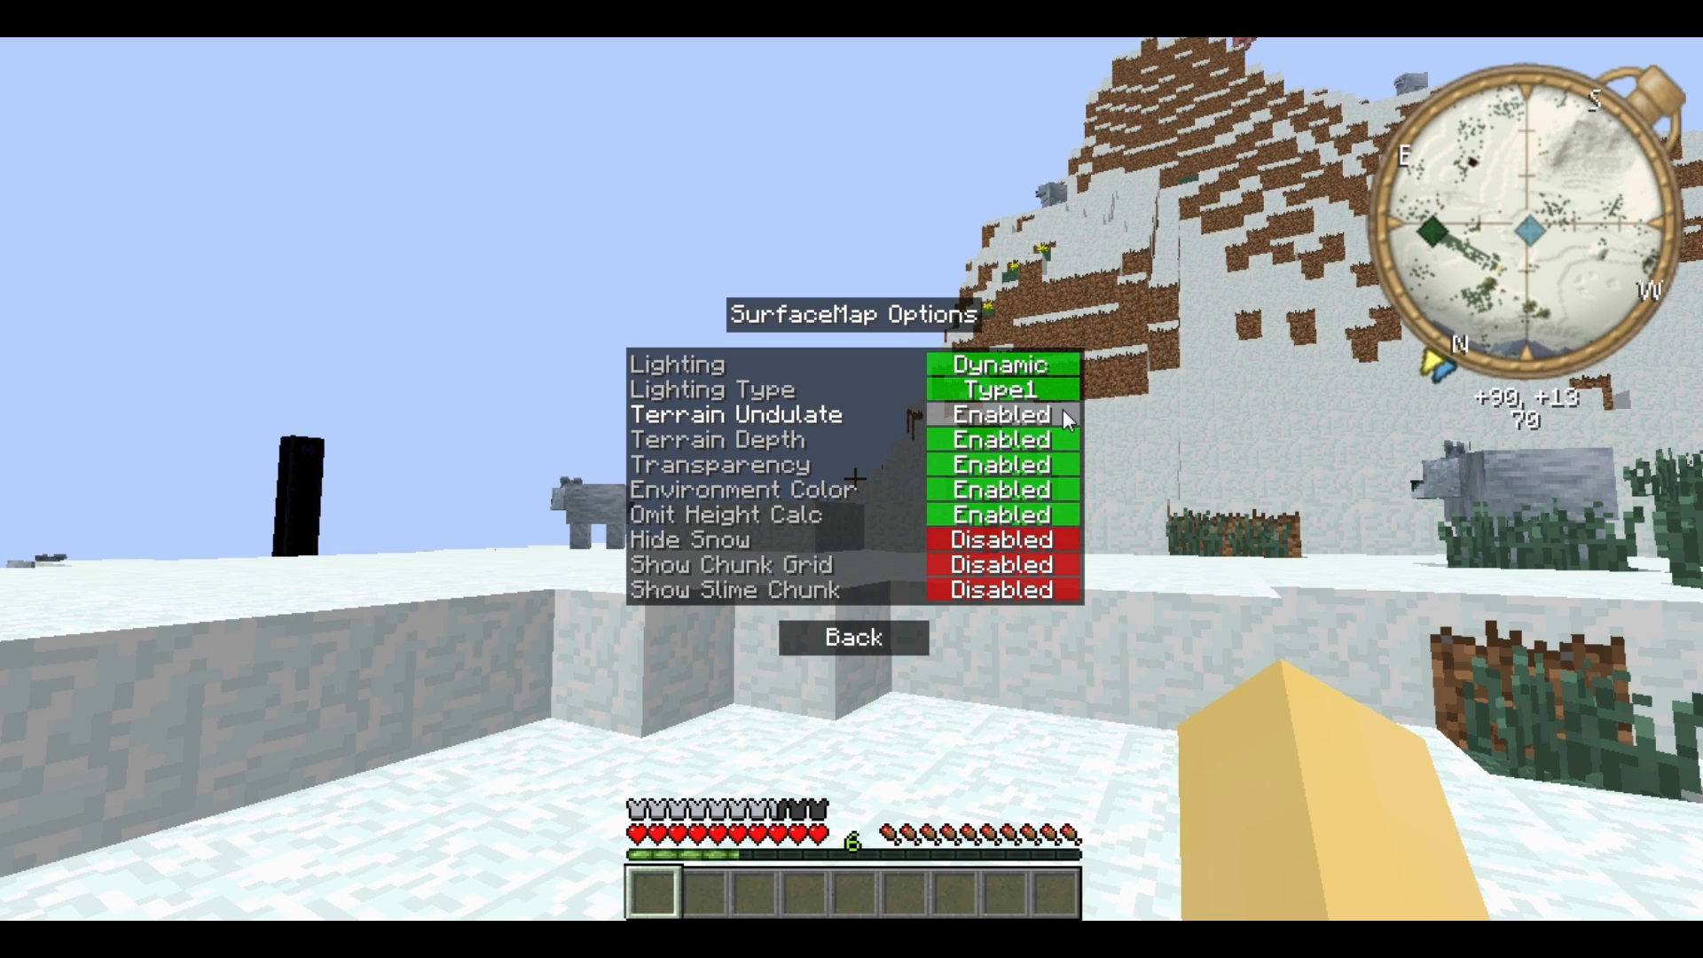
pyautogui.click(1064, 413)
pyautogui.click(1062, 414)
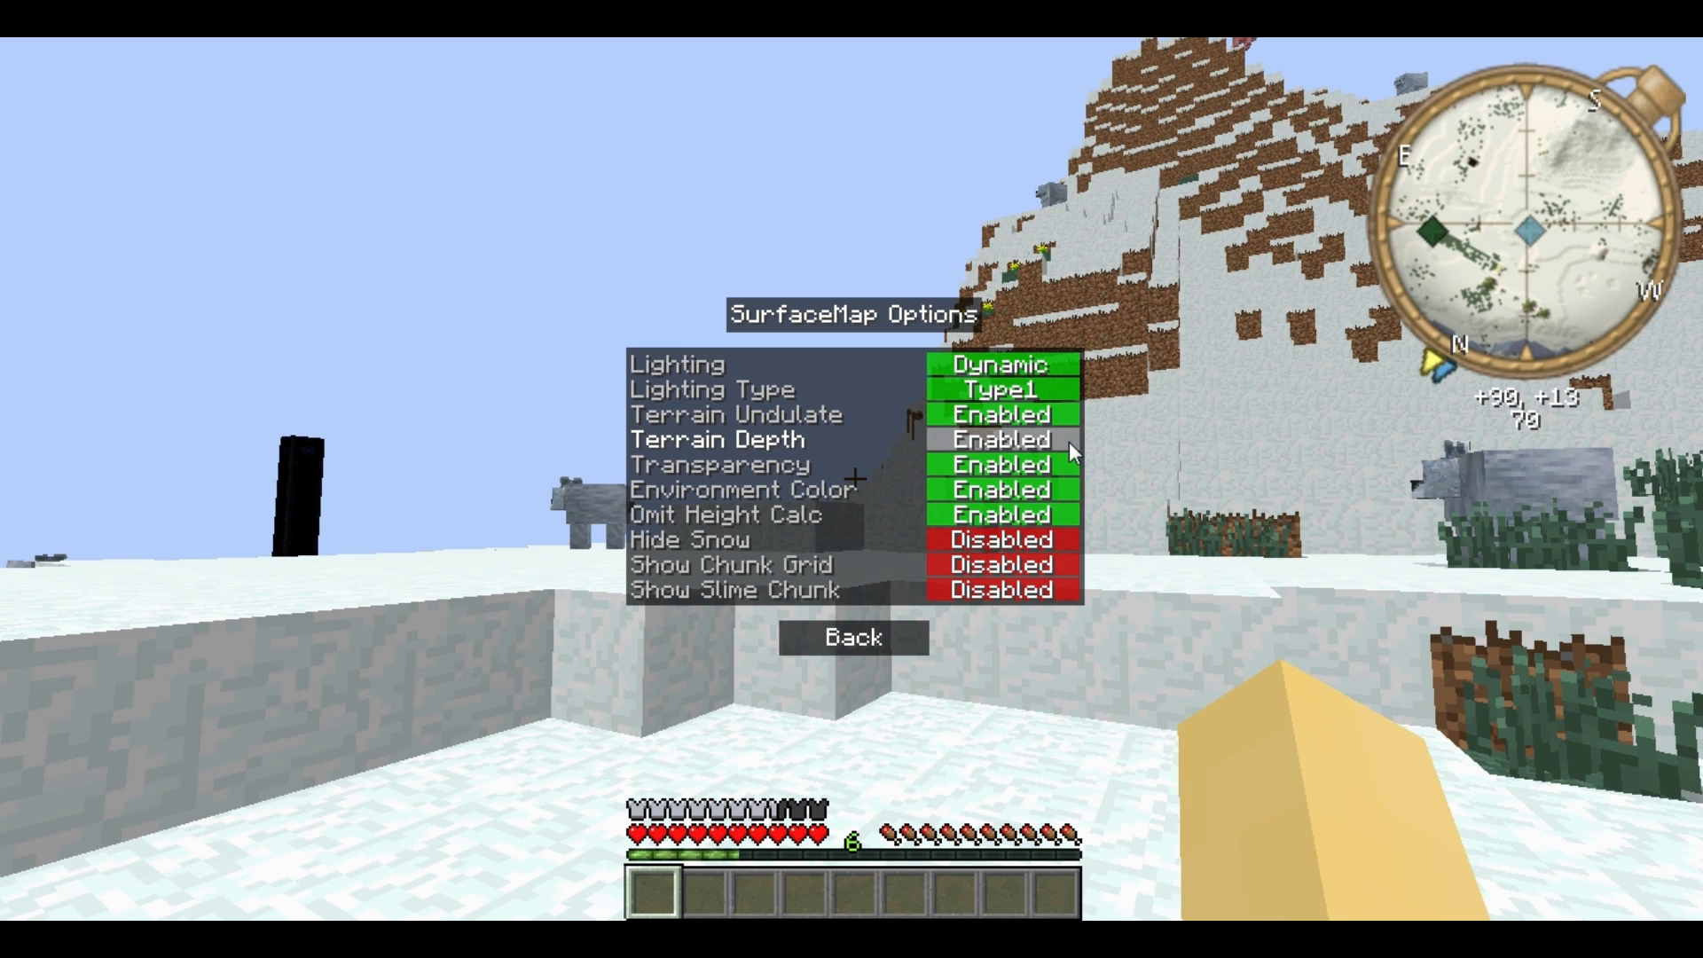
pyautogui.click(1068, 443)
pyautogui.click(1069, 442)
pyautogui.click(1069, 442)
pyautogui.click(1069, 442)
pyautogui.click(1069, 442)
pyautogui.click(1069, 442)
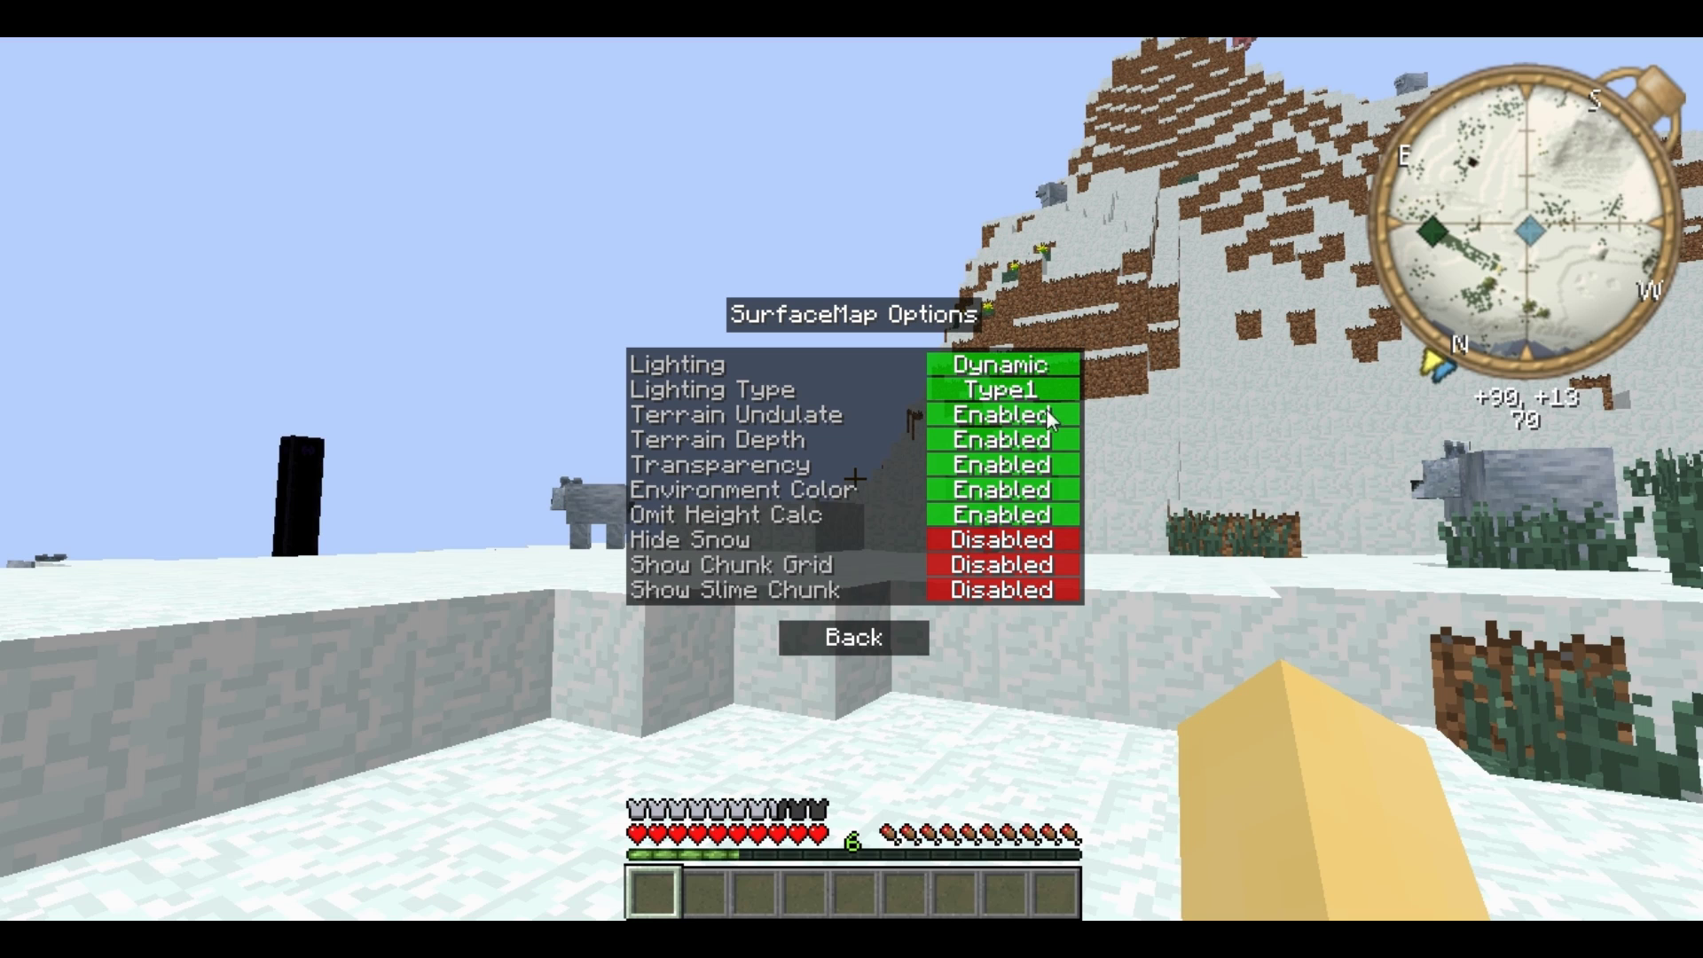
pyautogui.click(1048, 470)
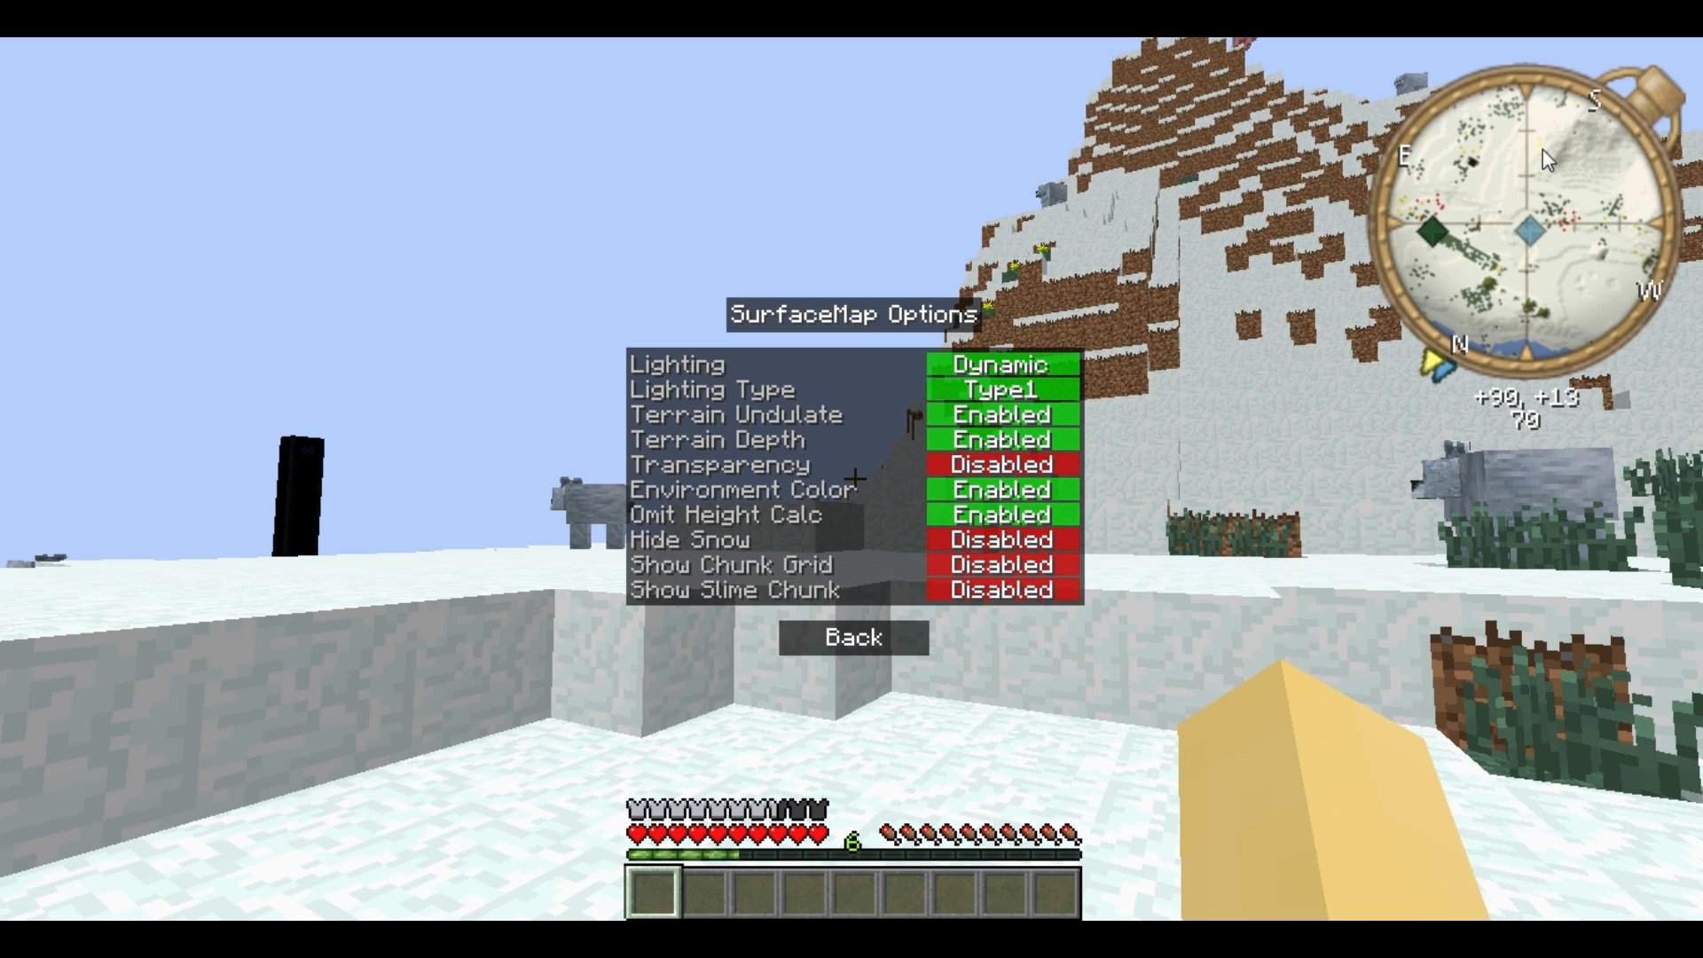
pyautogui.click(1057, 463)
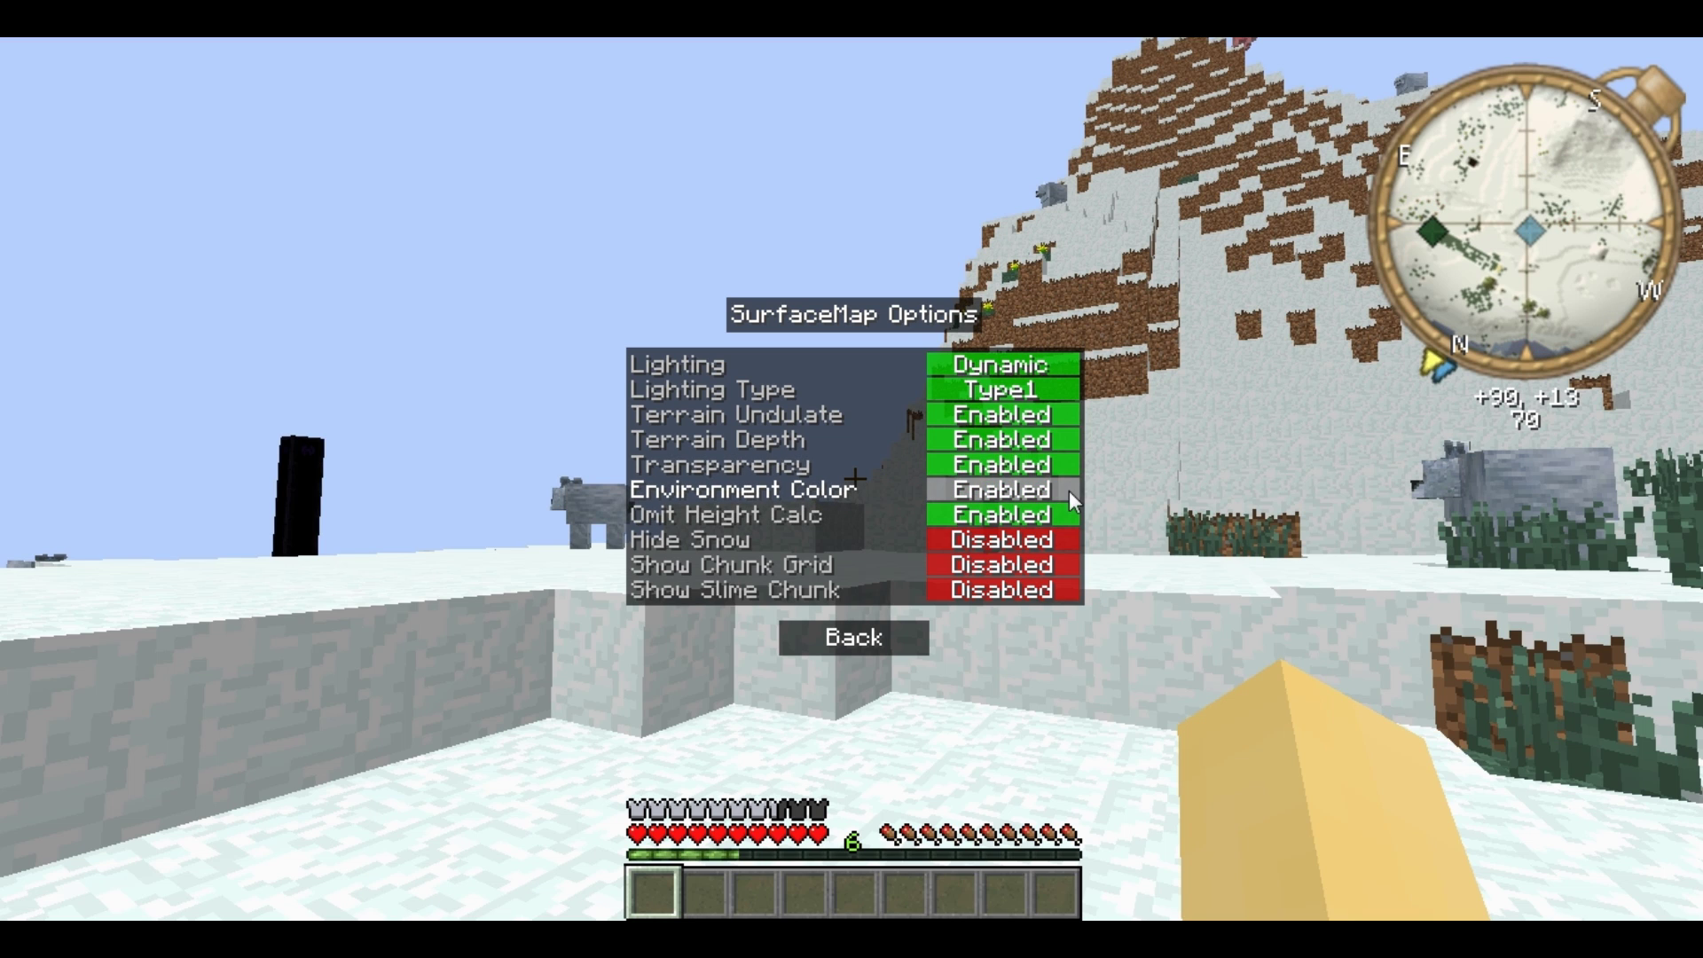
# Toggle Environment Color and Hide Snow off and back on, then enable Show Chunk Grid and Show Slime Chunk.
pyautogui.click(1072, 494)
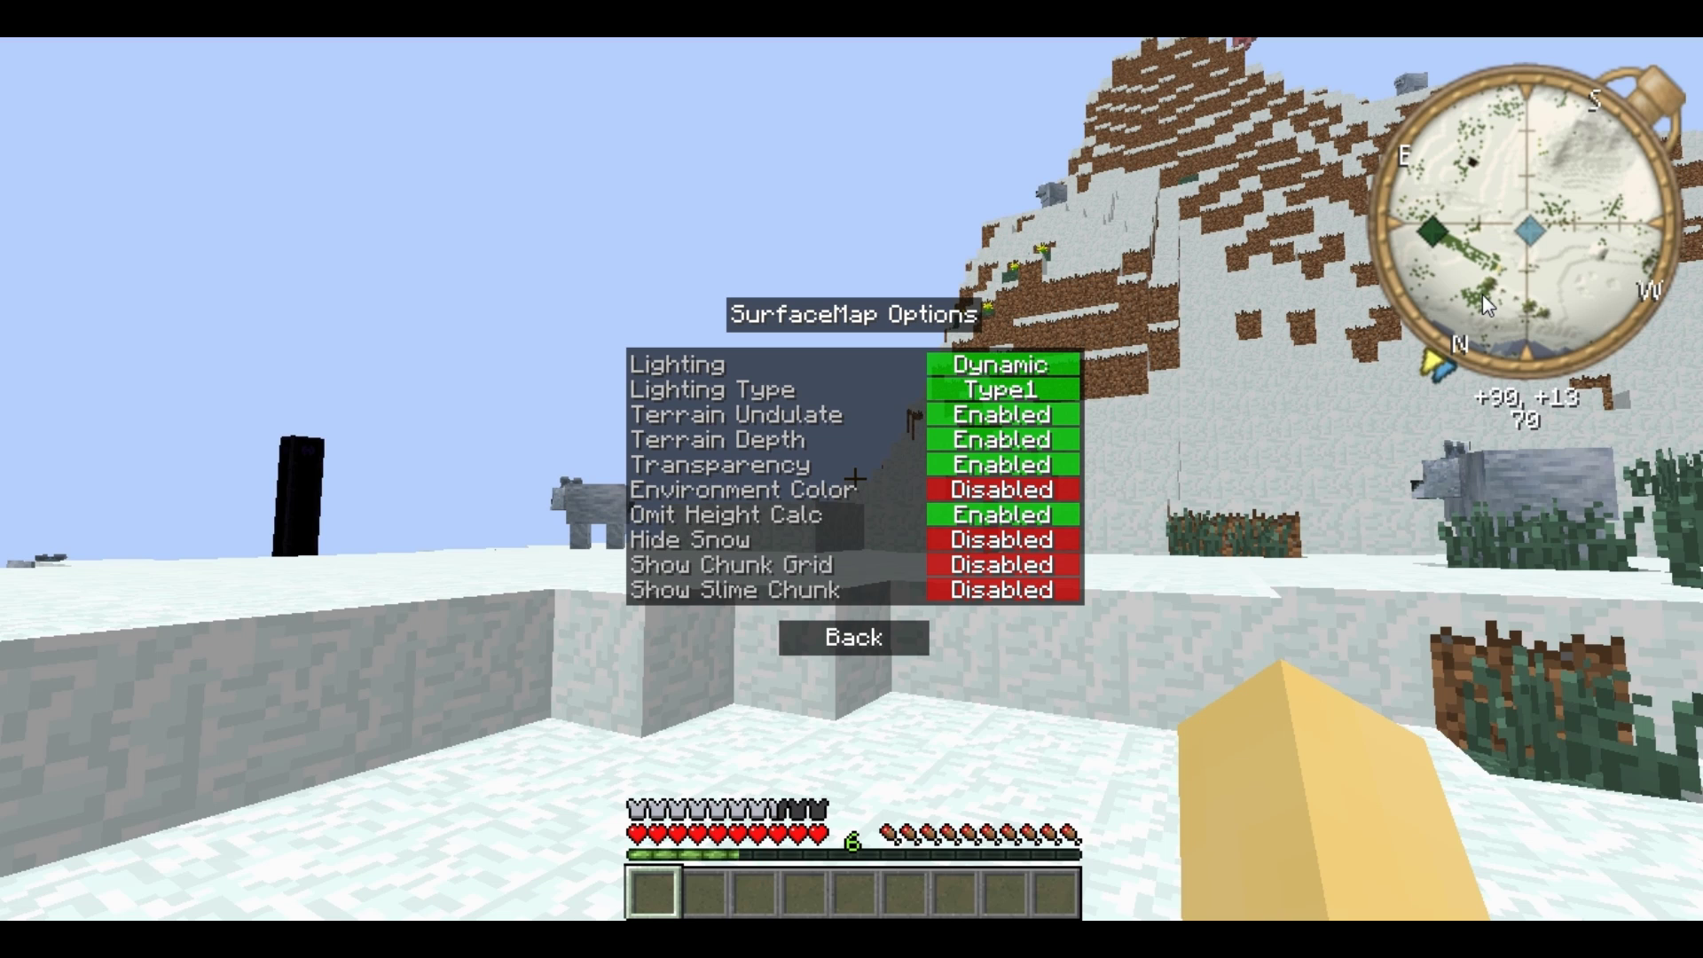
pyautogui.click(1079, 487)
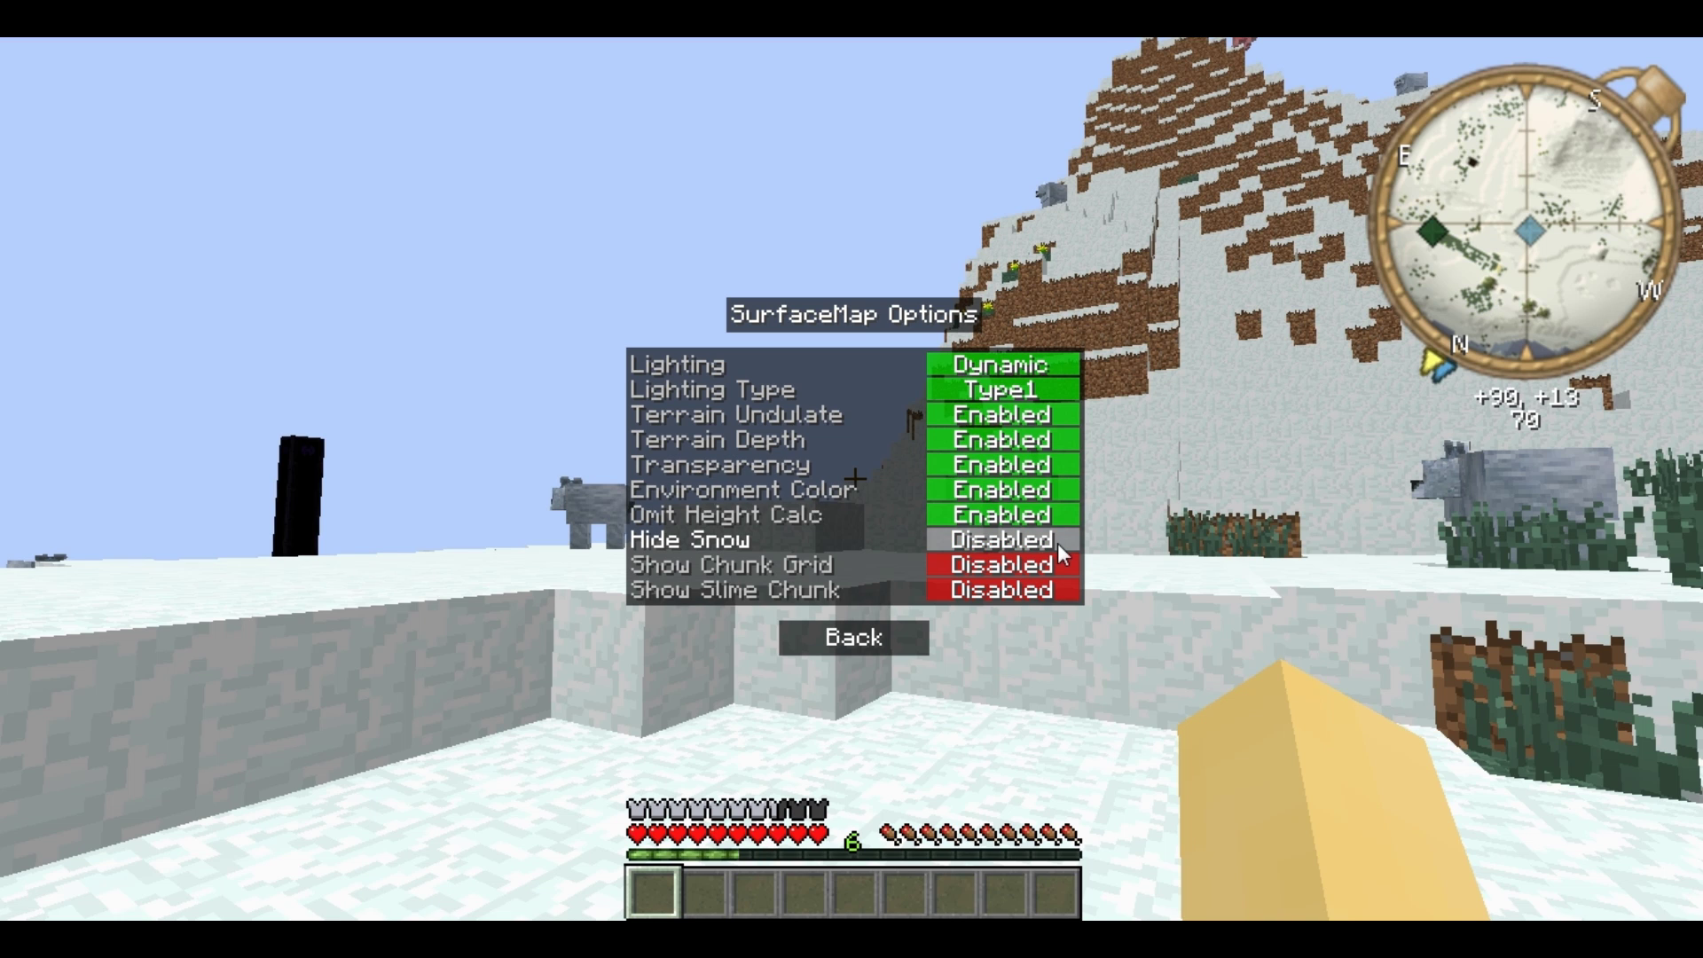
pyautogui.click(1058, 543)
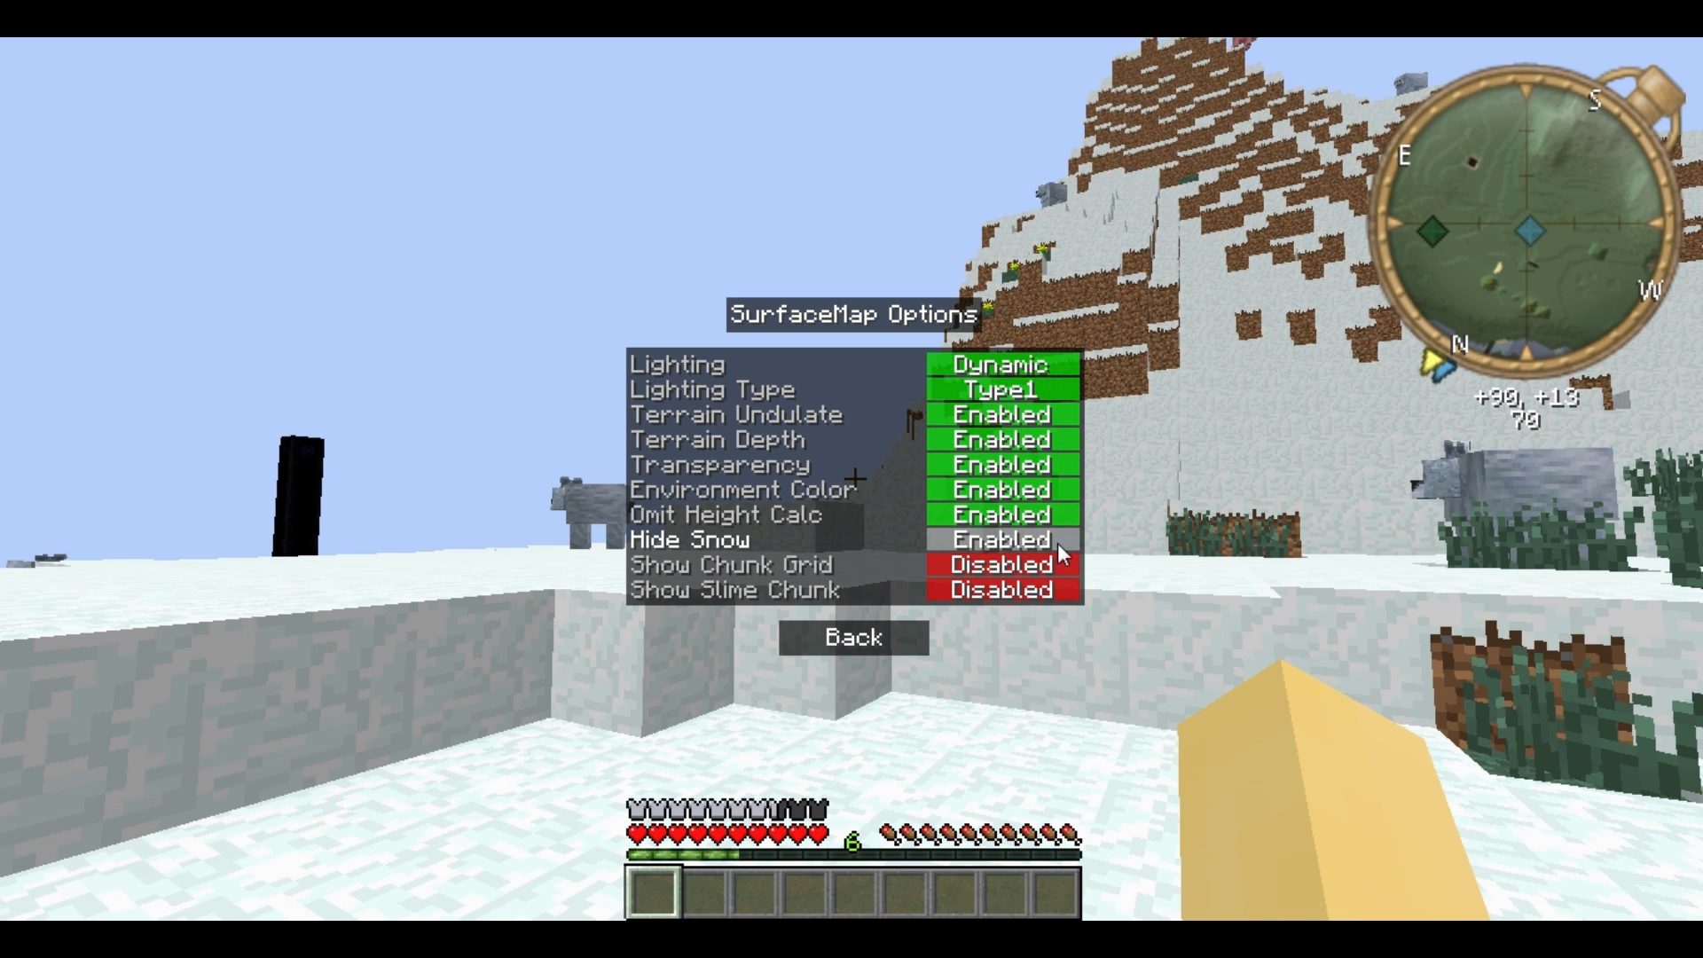
pyautogui.click(1059, 543)
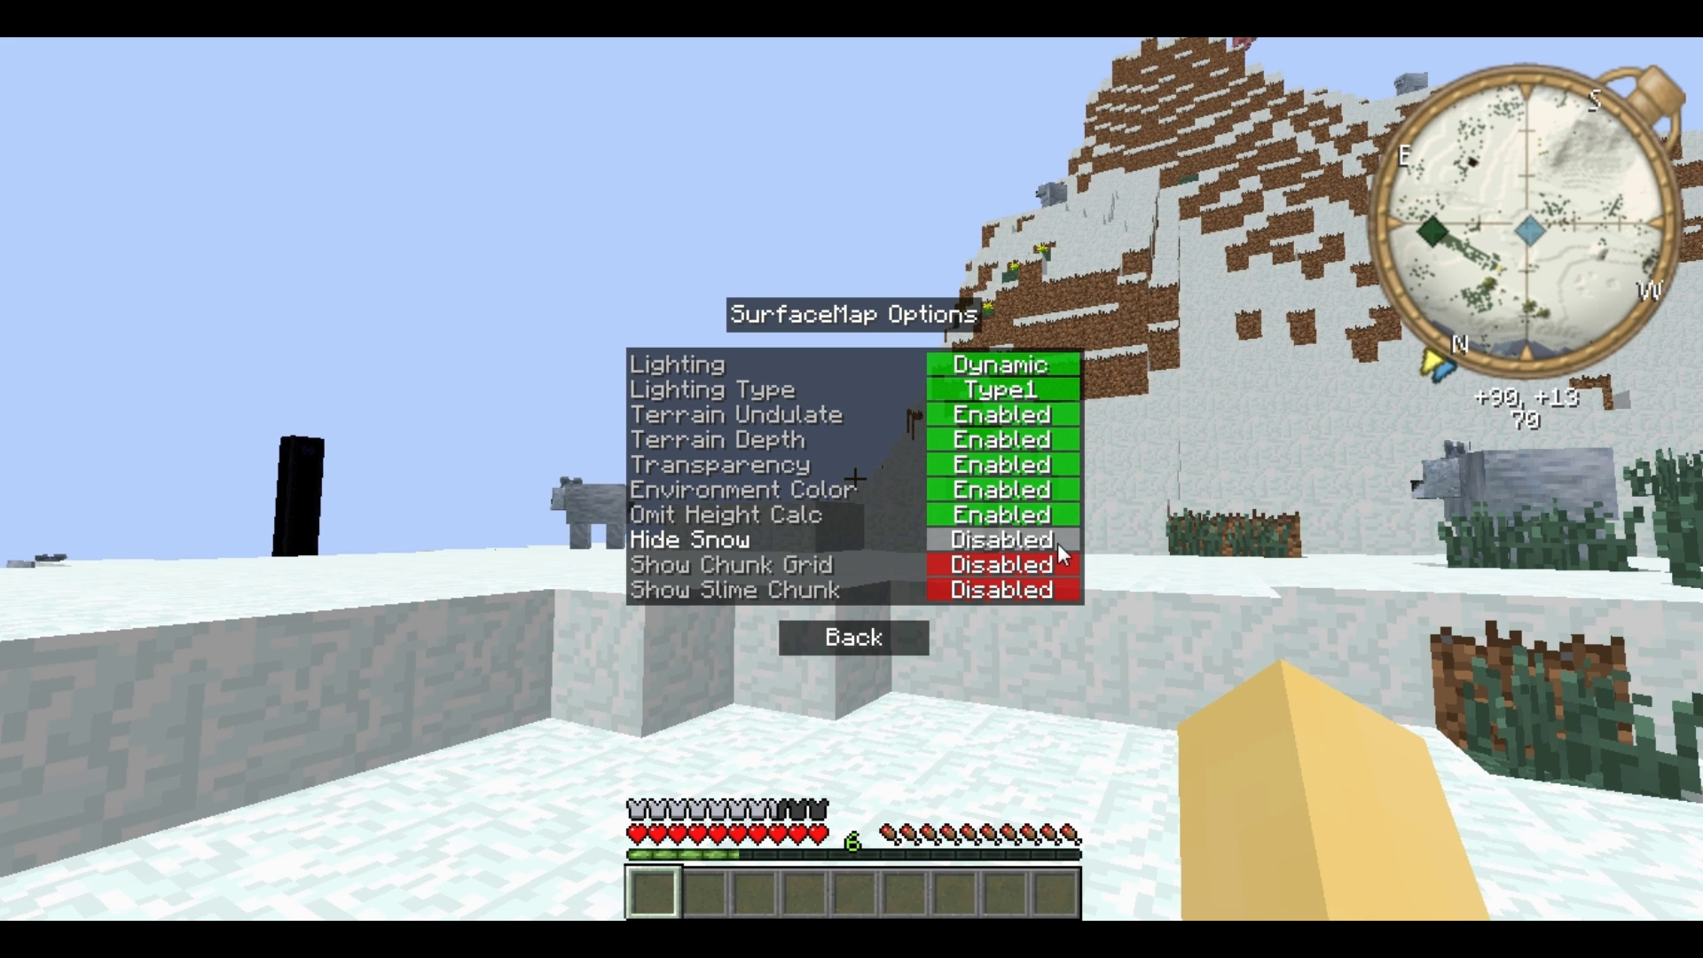
pyautogui.click(1065, 564)
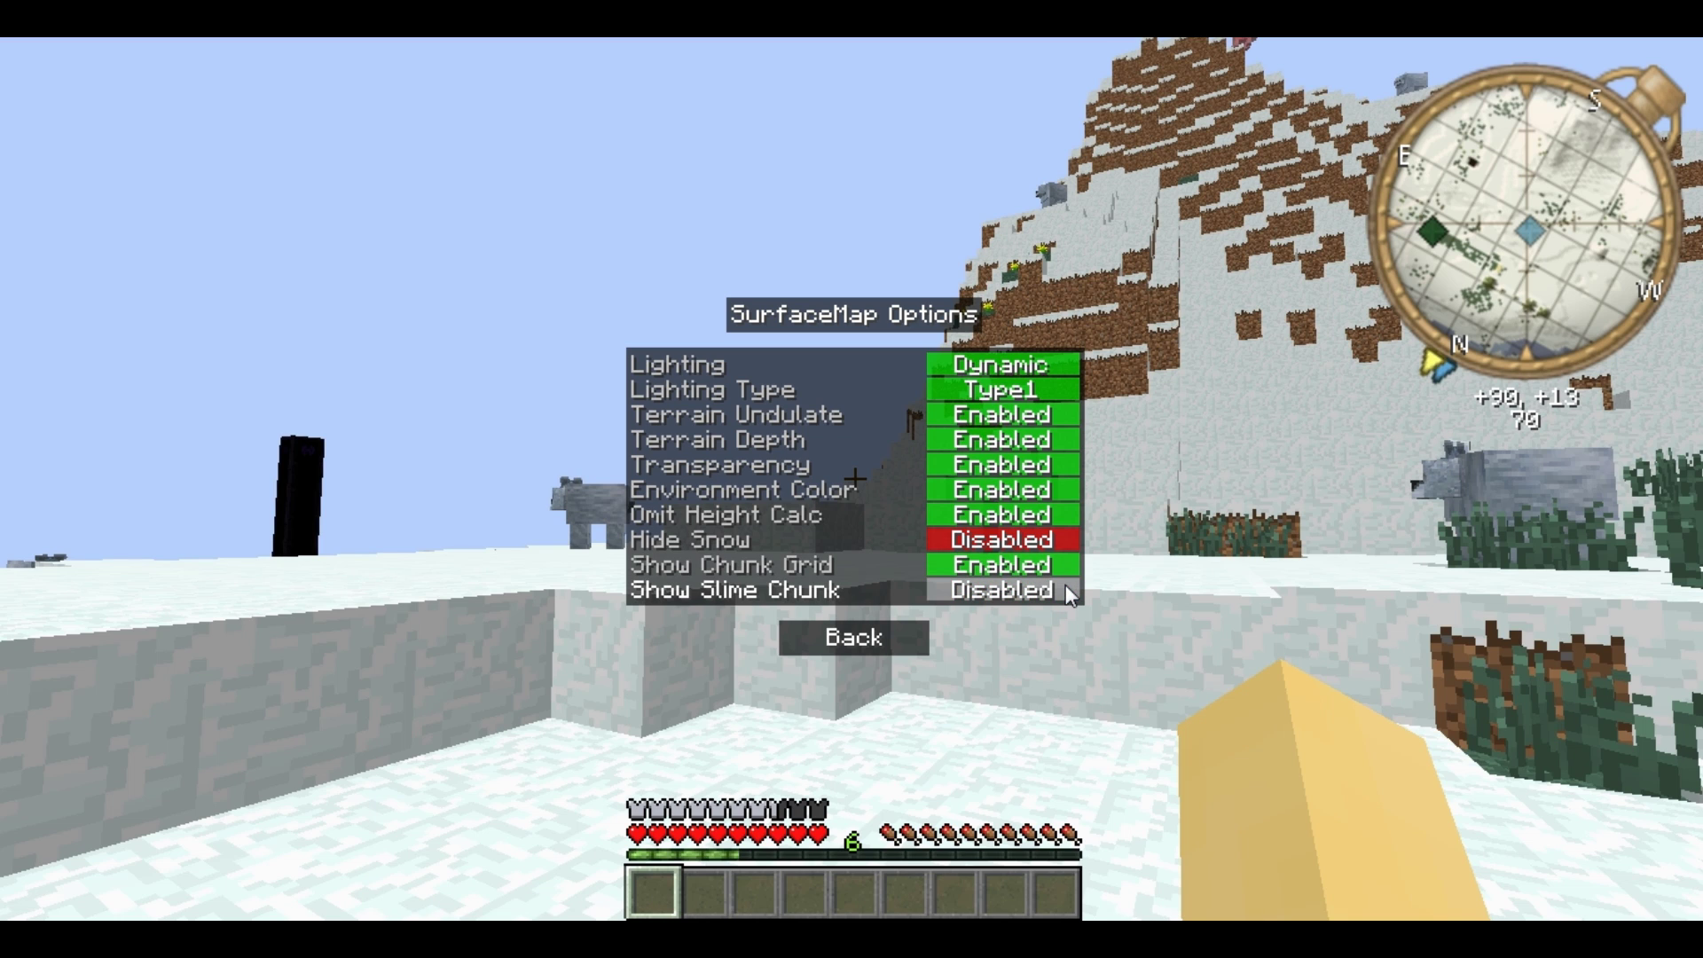
pyautogui.click(1067, 592)
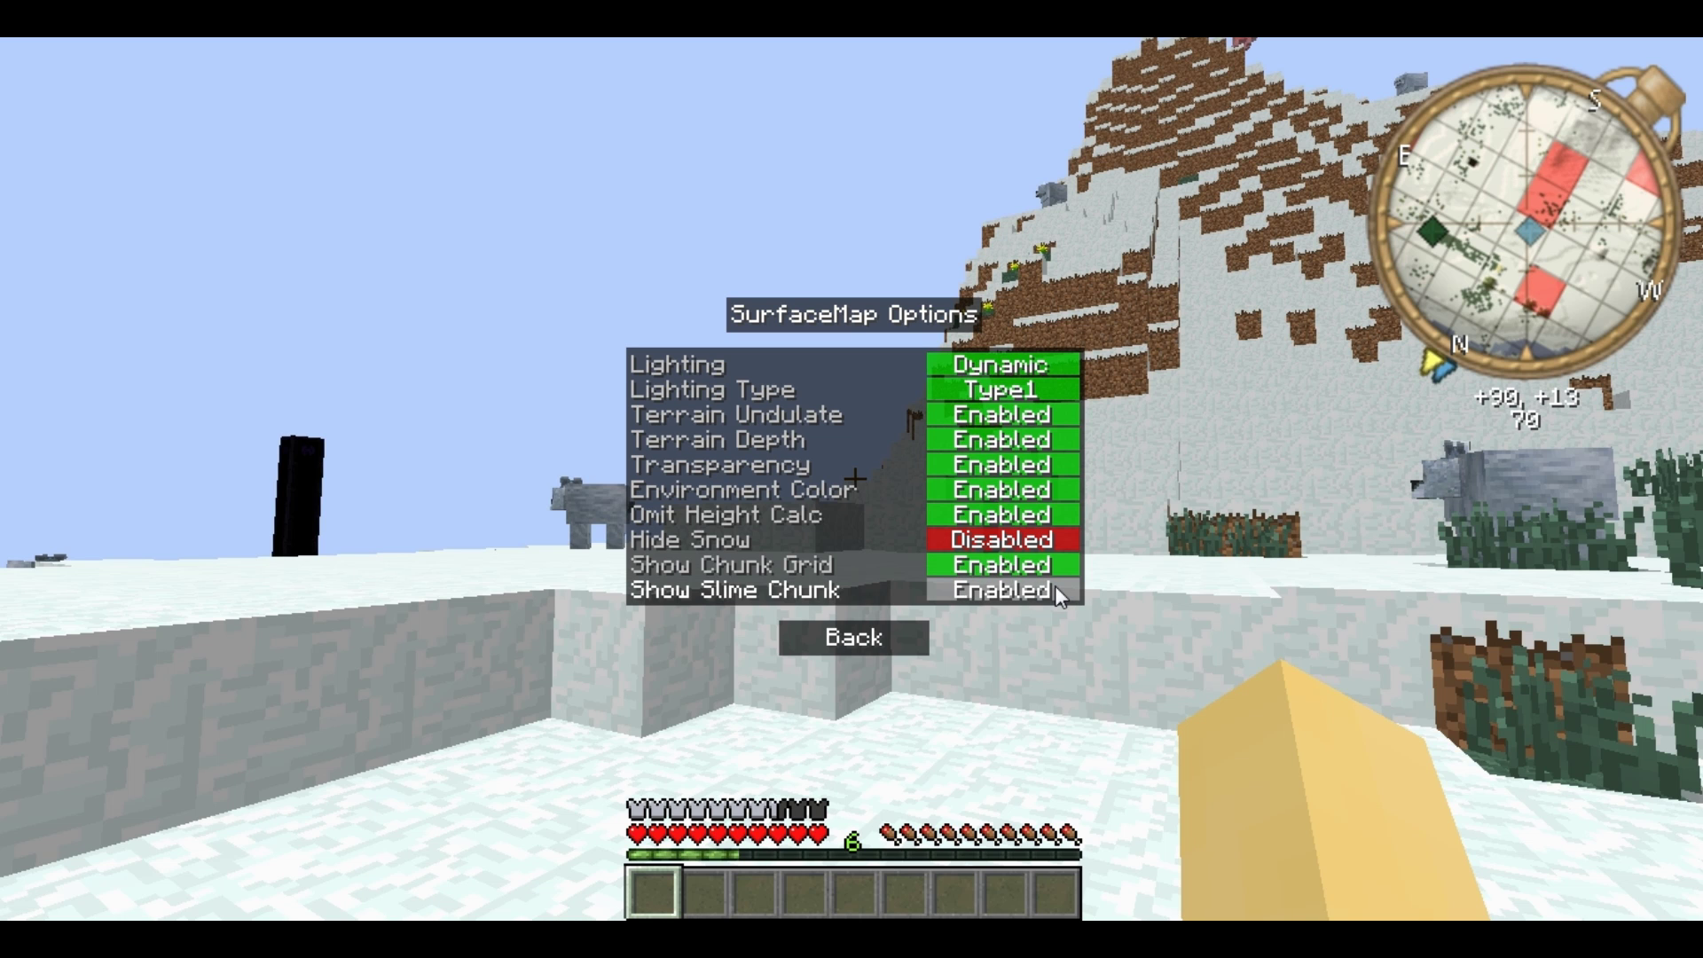